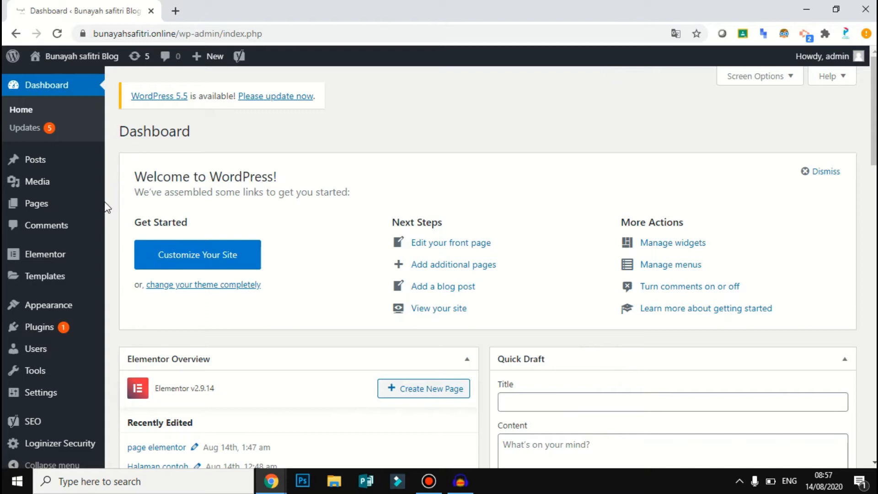
- Open the page for adding new plugins from the WordPress dashboard
{"action": "mouse_move", "coordinate": [69, 254]}
{"action": "scroll", "coordinate": [151, 233], "scroll_direction": "down", "scroll_amount": 4}
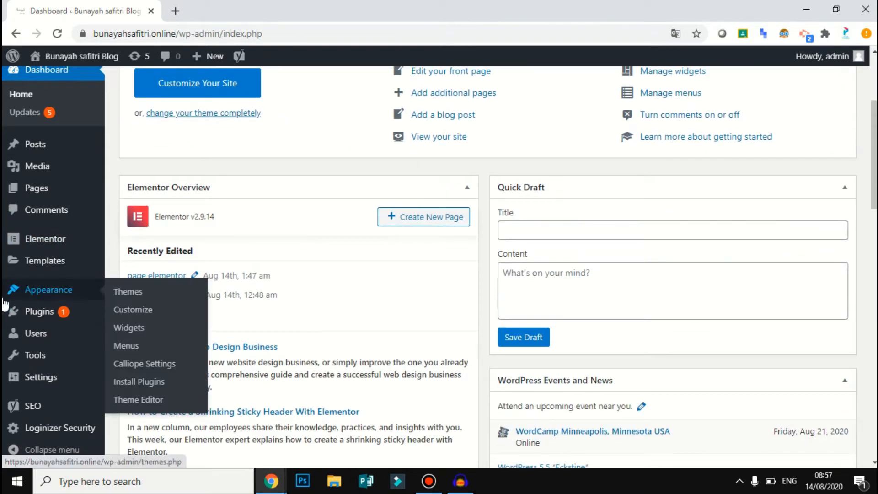
{"action": "mouse_move", "coordinate": [19, 312]}
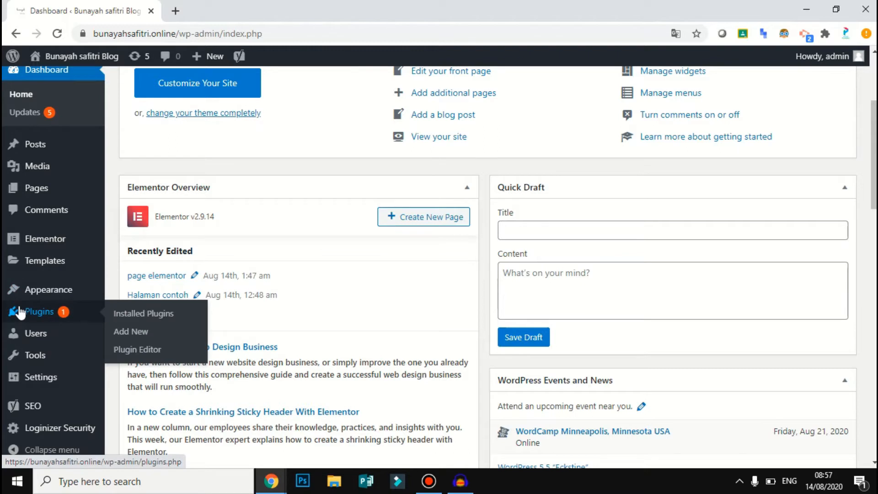
{"action": "left_click", "coordinate": [141, 336]}
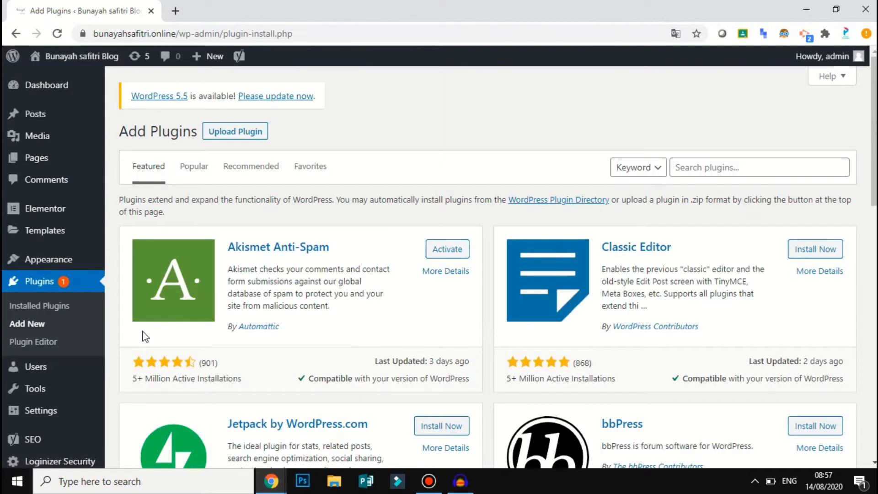
- Search the plugin directory for "elementor"
{"action": "mouse_move", "coordinate": [874, 160]}
{"action": "left_mouse_down"}
{"action": "mouse_move", "coordinate": [875, 173]}
{"action": "mouse_move", "coordinate": [875, 160]}
{"action": "left_mouse_up"}
{"action": "mouse_move", "coordinate": [41, 212]}
{"action": "scroll", "coordinate": [865, 128], "scroll_direction": "down", "scroll_amount": 1}
{"action": "scroll", "coordinate": [864, 128], "scroll_direction": "up", "scroll_amount": 1}
{"action": "left_click", "coordinate": [671, 167]}
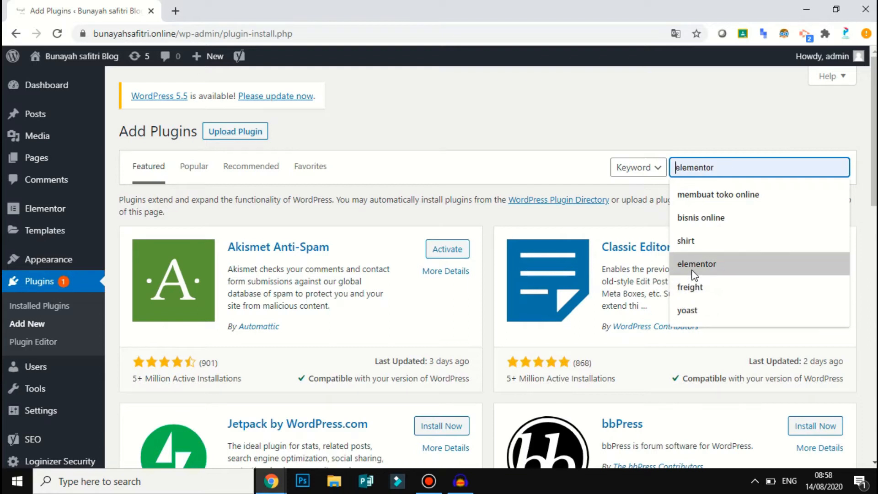
{"action": "left_click", "coordinate": [455, 105]}
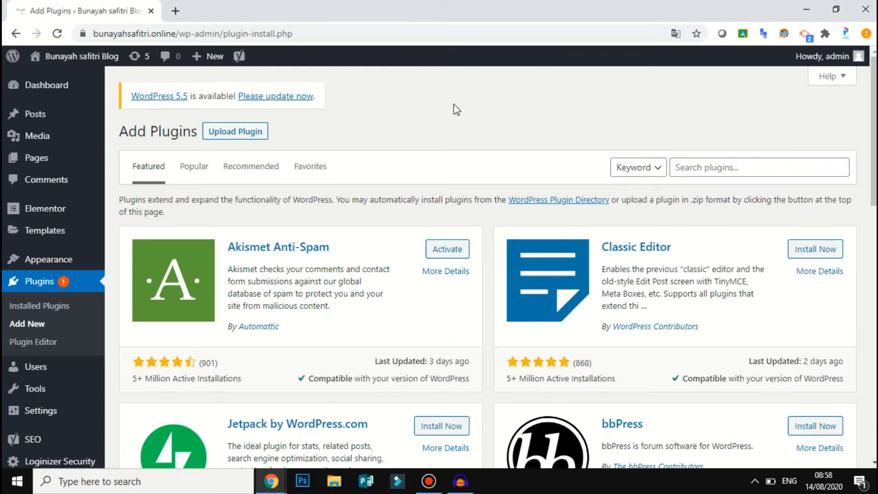
{"action": "left_click", "coordinate": [696, 174]}
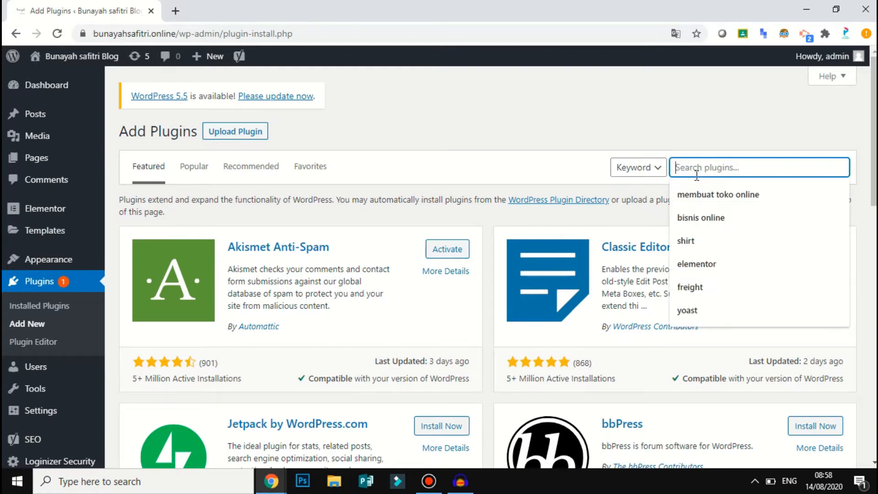
{"action": "type", "text": "elementor"}
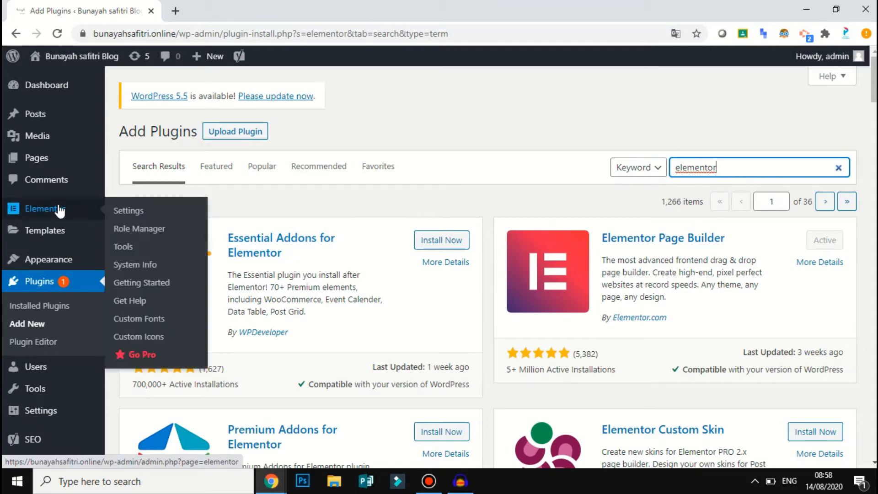
- Open the list of all posts in a new browser tab and switch to that tab
{"action": "mouse_move", "coordinate": [49, 117]}
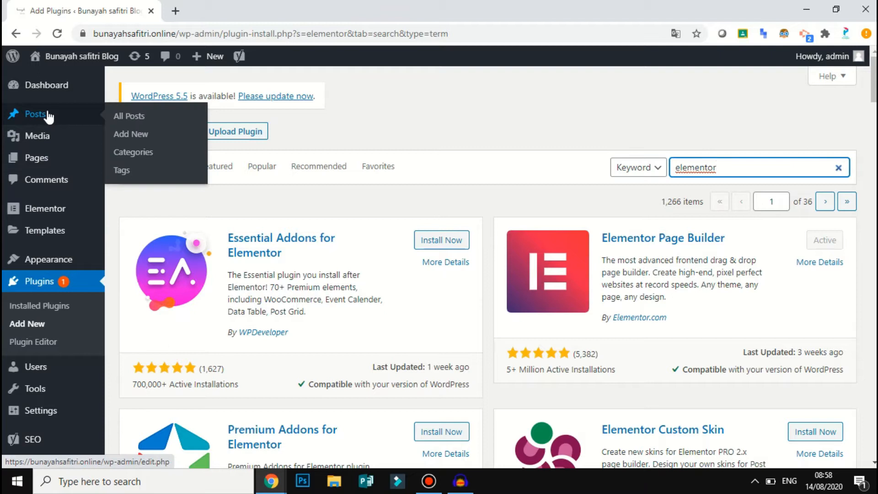
{"action": "right_click", "coordinate": [127, 132]}
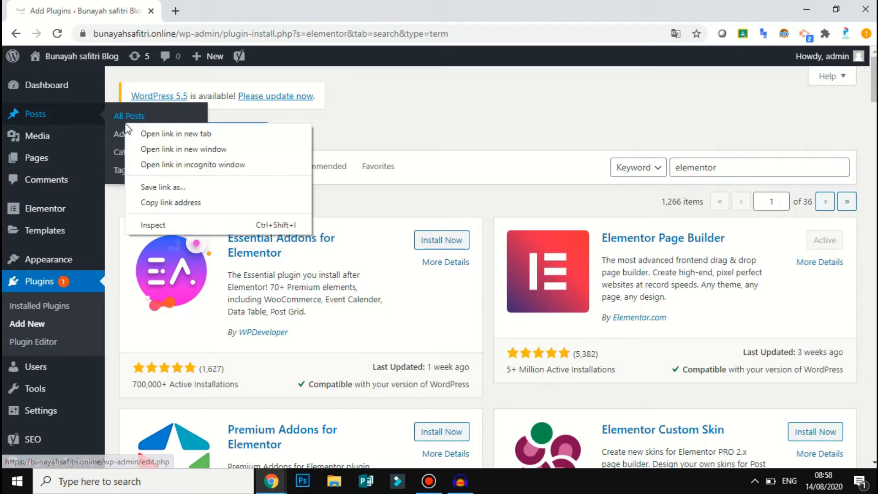
{"action": "left_click", "coordinate": [149, 133]}
{"action": "left_click", "coordinate": [183, 6]}
{"action": "left_click", "coordinate": [26, 3]}
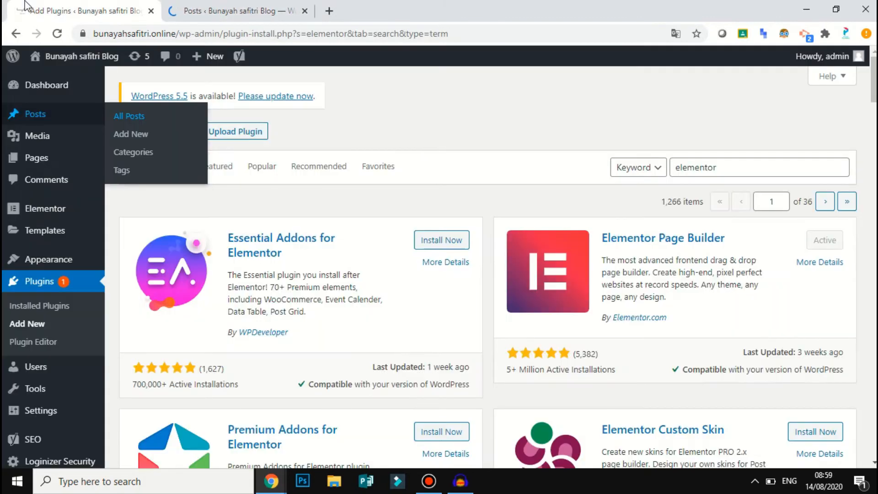
{"action": "left_click", "coordinate": [171, 15]}
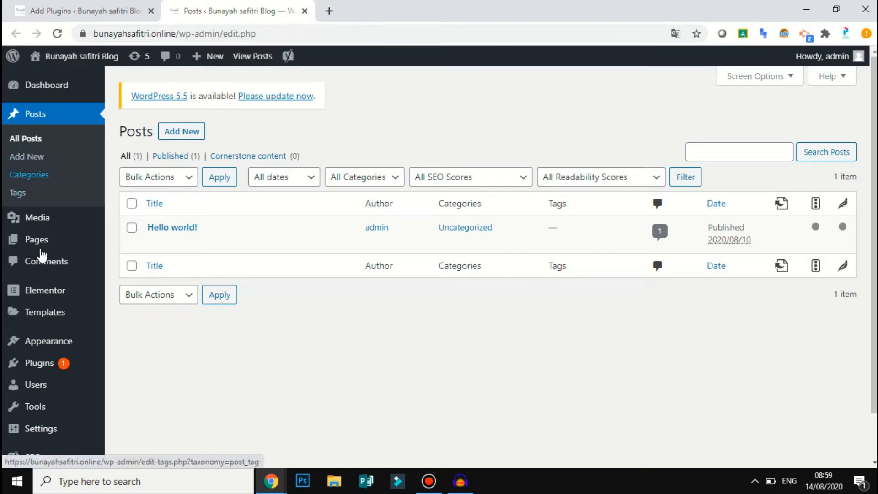
- Go to the list of all pages and open "page elementor" for editing with Elementor
{"action": "mouse_move", "coordinate": [45, 249]}
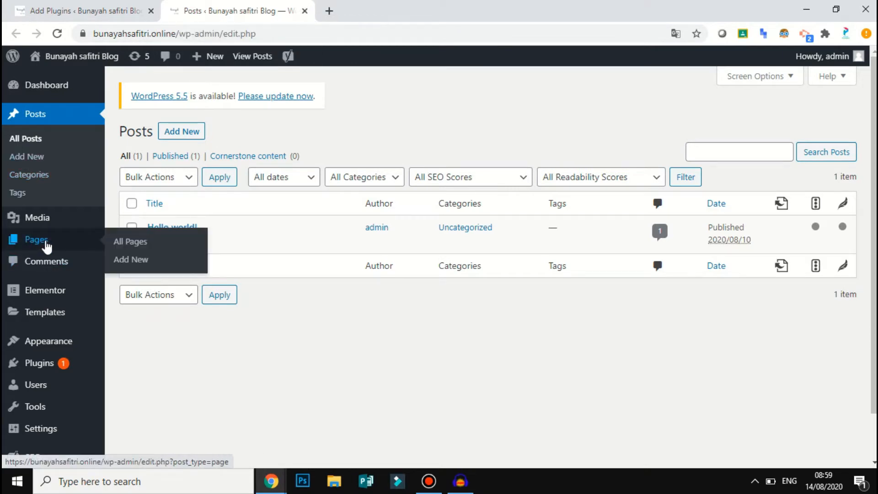
{"action": "left_click", "coordinate": [133, 252]}
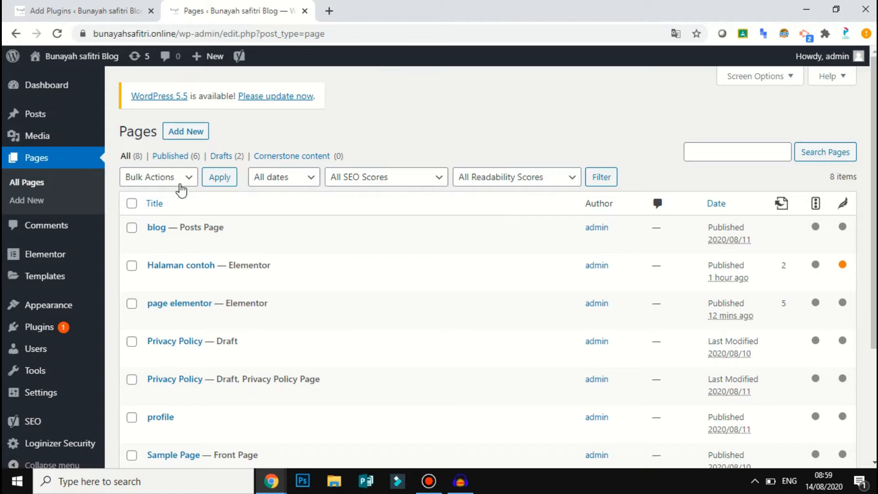
{"action": "mouse_move", "coordinate": [318, 260]}
{"action": "mouse_move", "coordinate": [185, 278]}
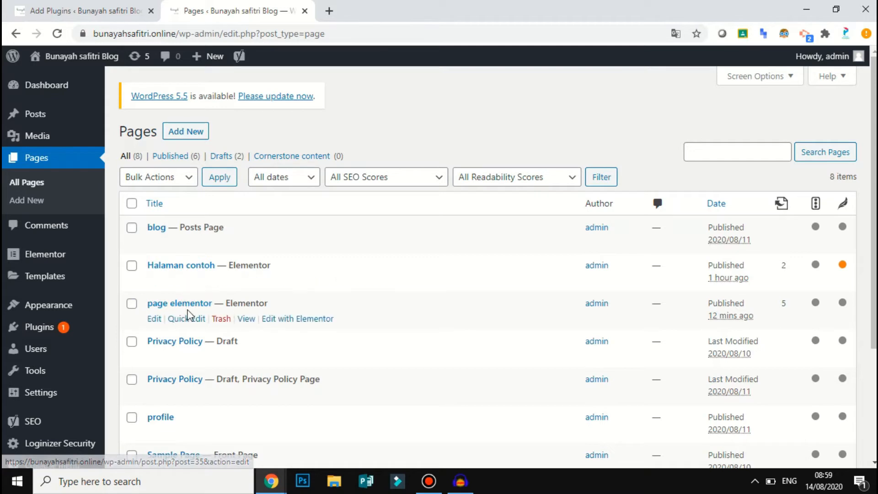
{"action": "left_click", "coordinate": [289, 321]}
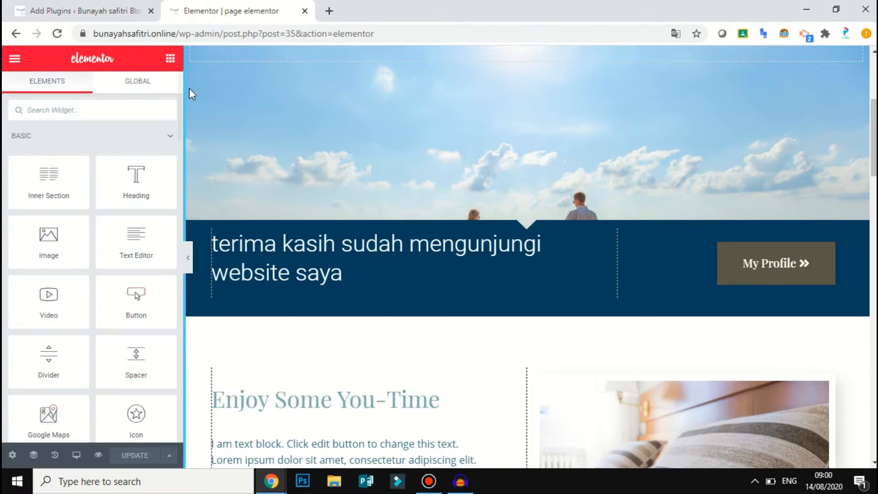
{"action": "scroll", "coordinate": [874, 137], "scroll_direction": "up", "scroll_amount": 5}
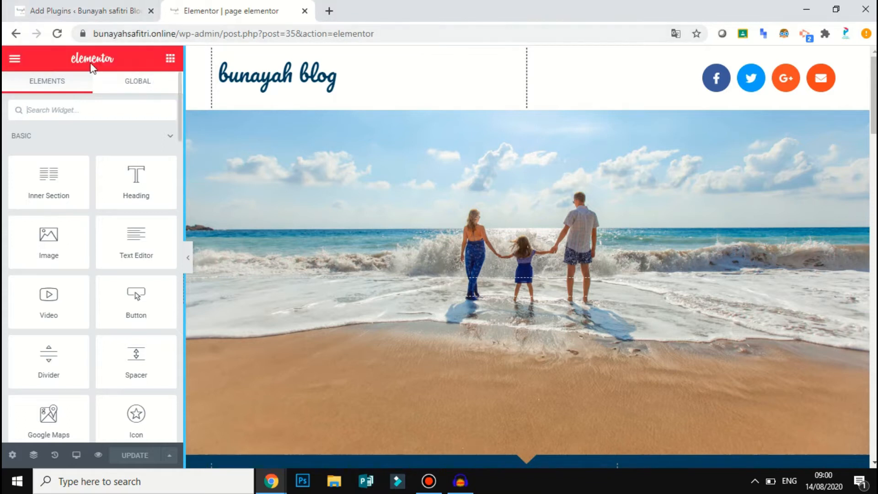
- Switch back to the Add Plugins tab and look through the Elementor add-on plugins in the search results
{"action": "left_click", "coordinate": [75, 7]}
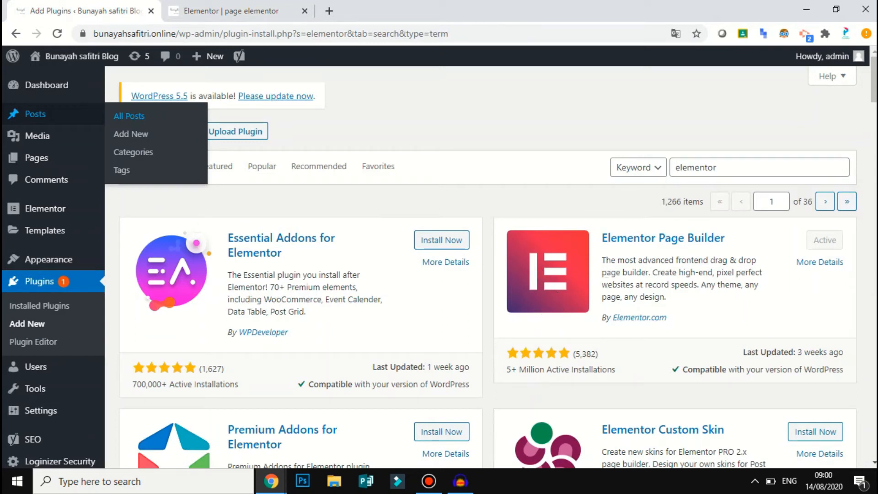
{"action": "scroll", "coordinate": [439, 263], "scroll_direction": "down", "scroll_amount": 6}
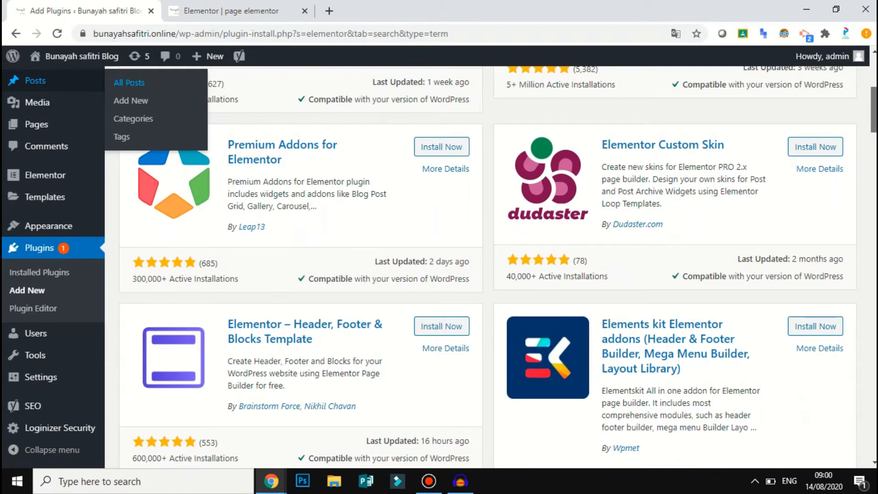
{"action": "scroll", "coordinate": [488, 266], "scroll_direction": "down", "scroll_amount": 6}
{"action": "scroll", "coordinate": [487, 267], "scroll_direction": "down", "scroll_amount": 7}
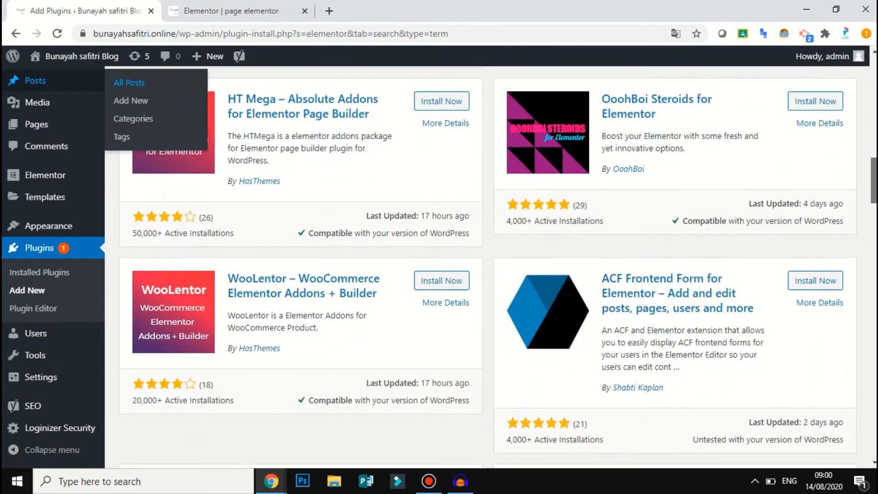
{"action": "scroll", "coordinate": [487, 267], "scroll_direction": "up", "scroll_amount": 20}
- Return to the Elementor editor tab and add a one-column section above the "bunayah blog" header
{"action": "left_click", "coordinate": [263, 11]}
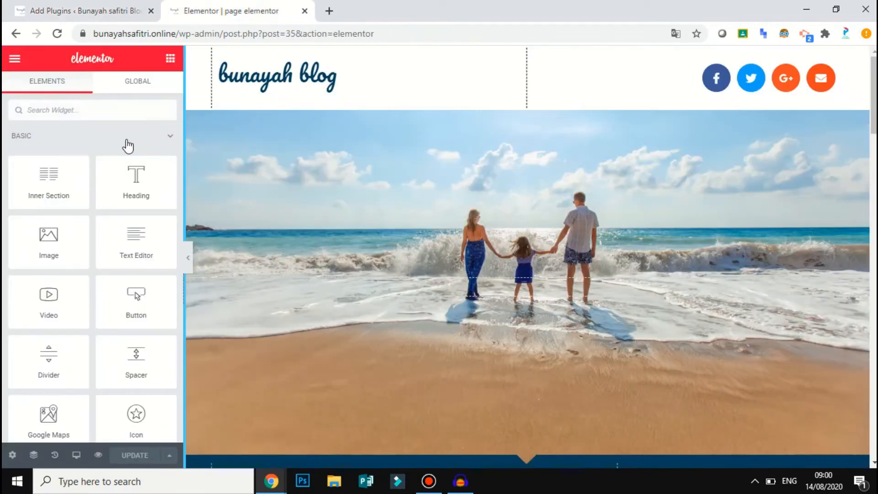
{"action": "type", "text": "menu"}
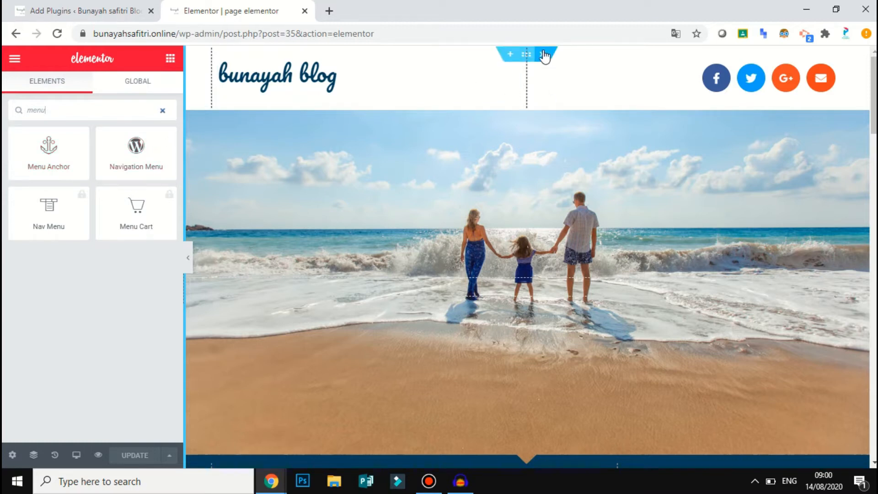
{"action": "left_click", "coordinate": [511, 56]}
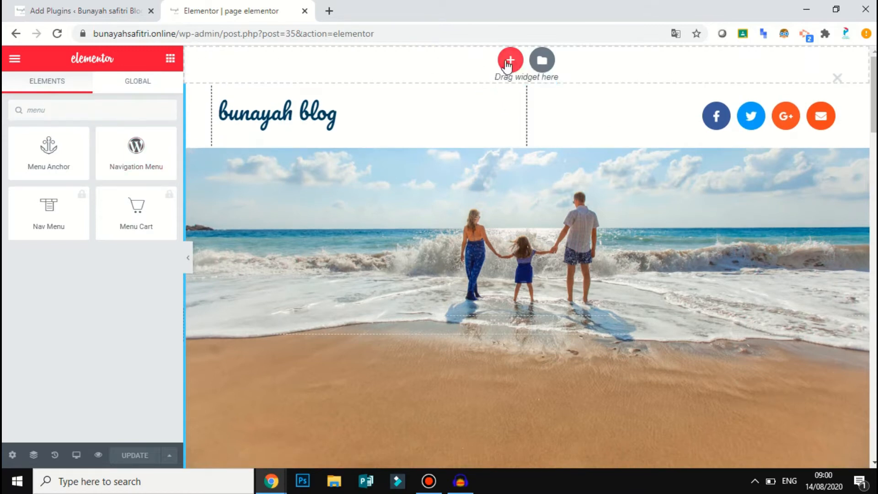
{"action": "left_click", "coordinate": [511, 61]}
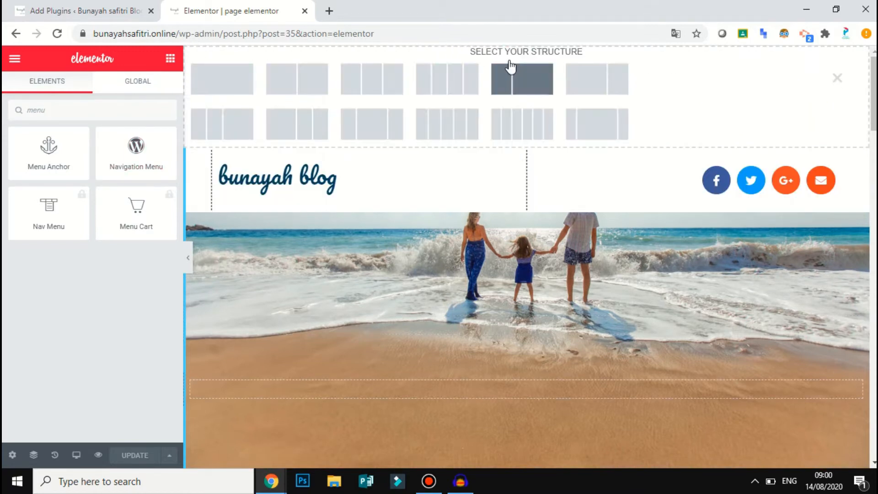
{"action": "left_click", "coordinate": [226, 71]}
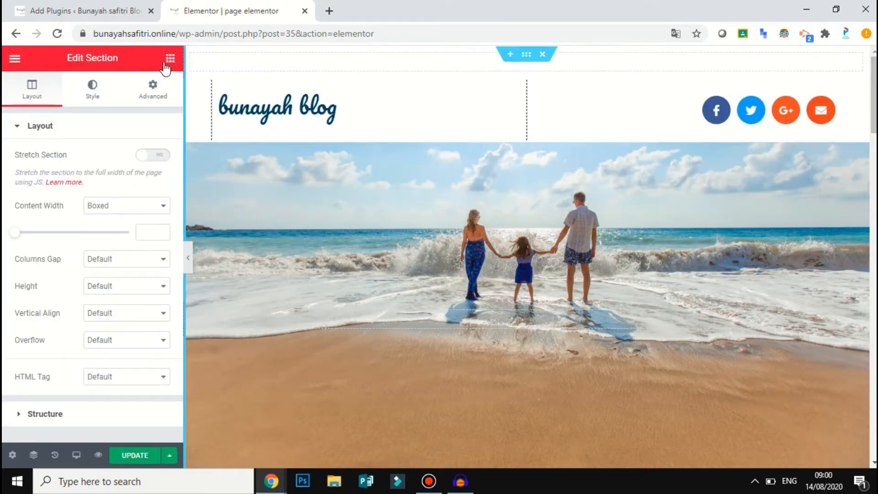
- Return to the widget library and search it for "menu"
{"action": "left_click", "coordinate": [169, 59]}
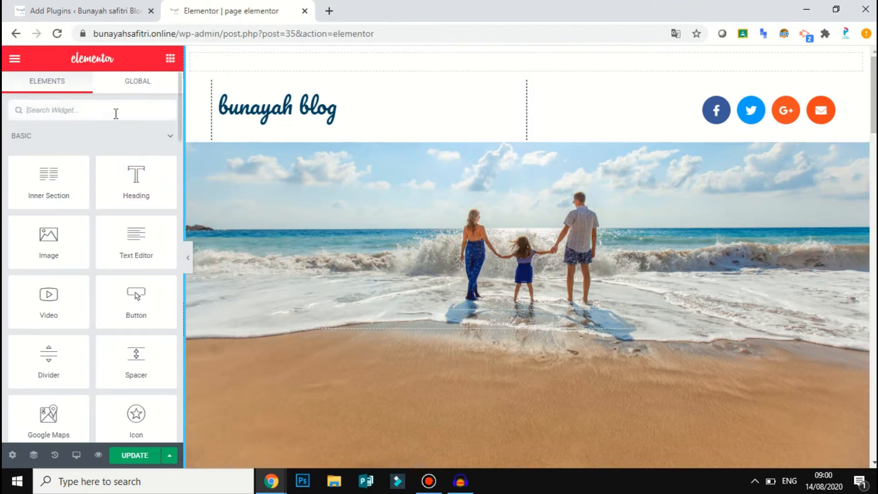
{"action": "type", "text": "mm"}
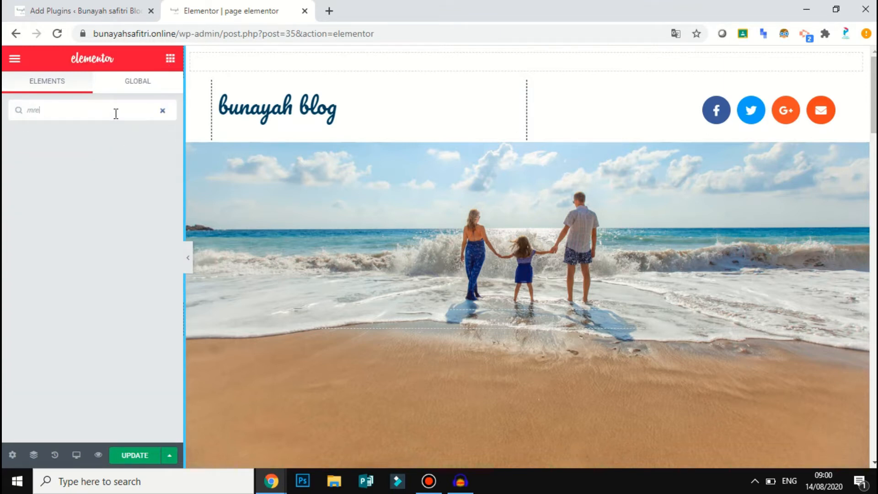
{"action": "key", "text": "BackSpace"}
{"action": "key", "text": "BackSpace"}
{"action": "key", "text": "BackSpace"}
{"action": "key", "text": "BackSpace"}
{"action": "key", "text": "BackSpace"}
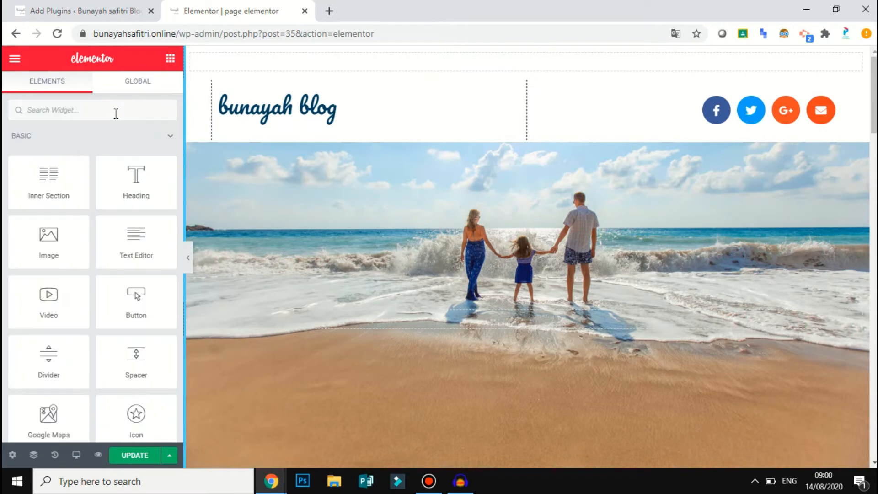
{"action": "type", "text": "e"}
{"action": "key", "text": "BackSpace"}
{"action": "type", "text": "enu"}
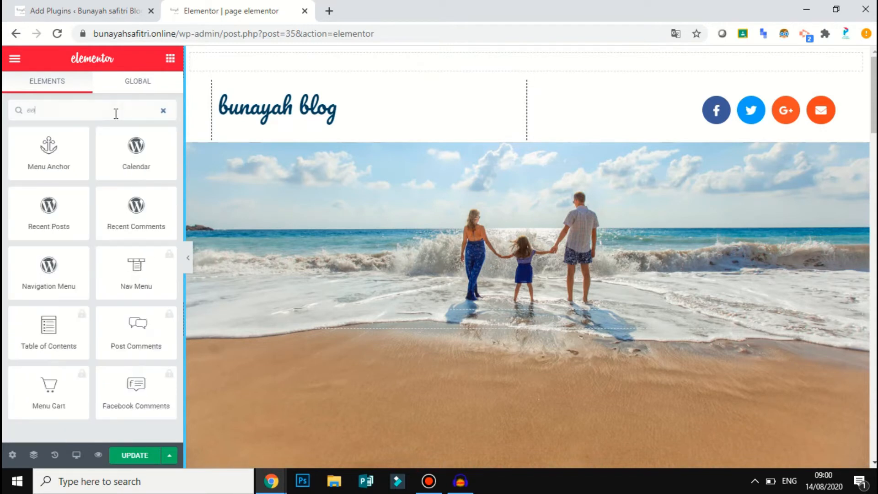
{"action": "key", "text": "BackSpace"}
{"action": "key", "text": "BackSpace"}
{"action": "key", "text": "BackSpace"}
{"action": "type", "text": "menu"}
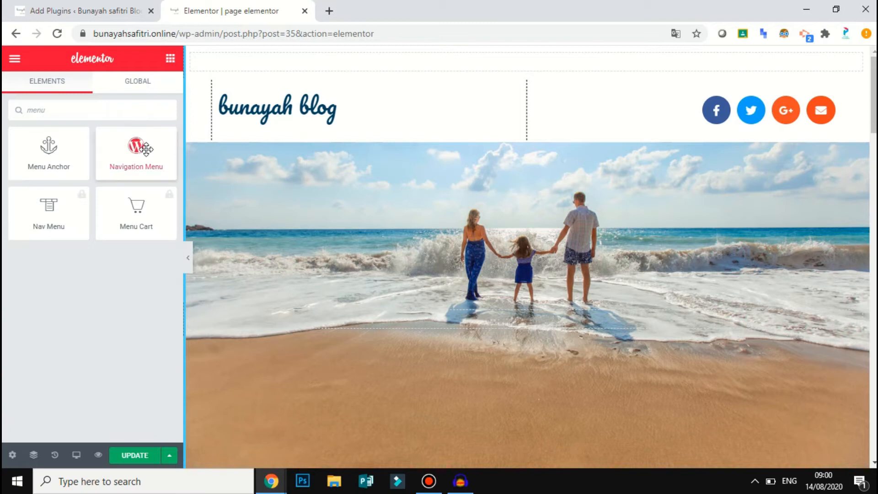
- Place the Navigation Menu widget in the empty section above the header and select "menu" as its menu
{"action": "left_click_drag", "start_coordinate": [137, 145], "coordinate": [319, 61]}
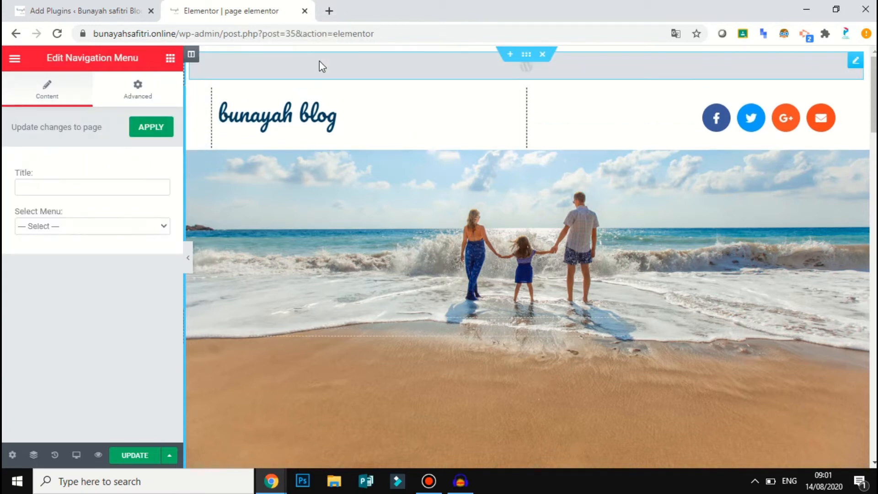
{"action": "left_click", "coordinate": [124, 228]}
{"action": "left_click", "coordinate": [96, 247]}
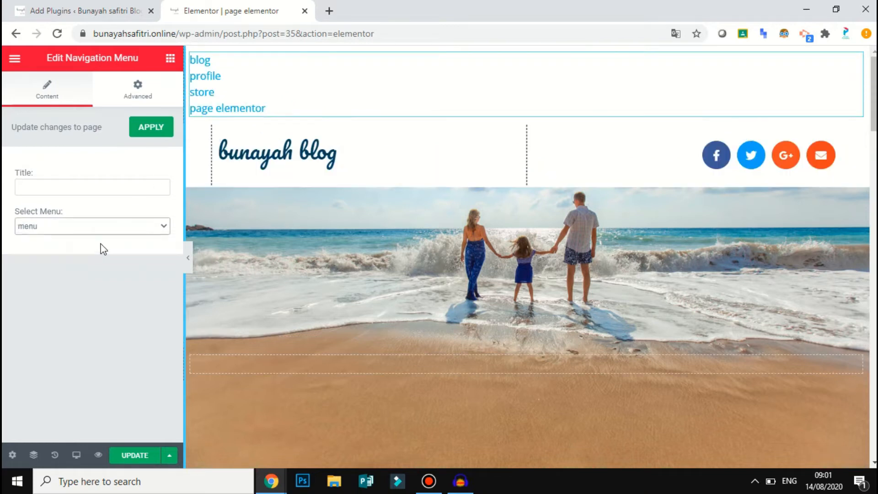
- Try absolute positioning for the Navigation Menu widget in its advanced positioning settings
{"action": "left_click", "coordinate": [138, 94]}
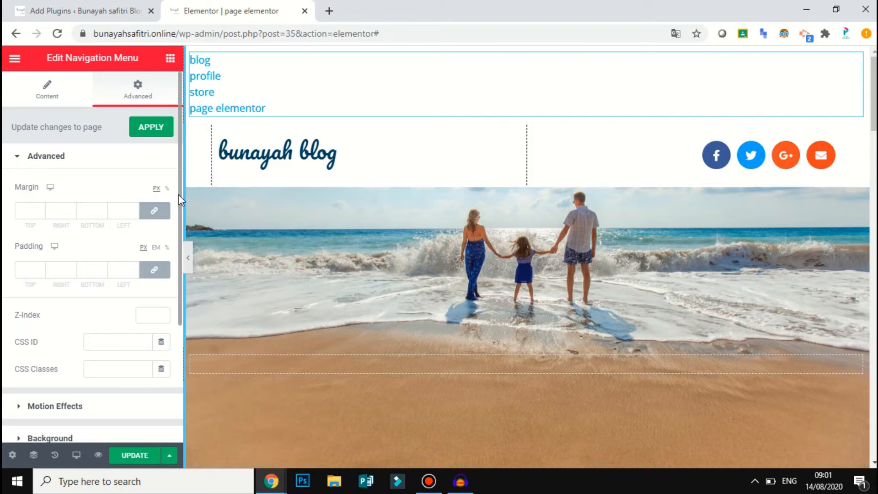
{"action": "scroll", "coordinate": [178, 194], "scroll_direction": "down", "scroll_amount": 3}
{"action": "scroll", "coordinate": [78, 392], "scroll_direction": "down", "scroll_amount": 1}
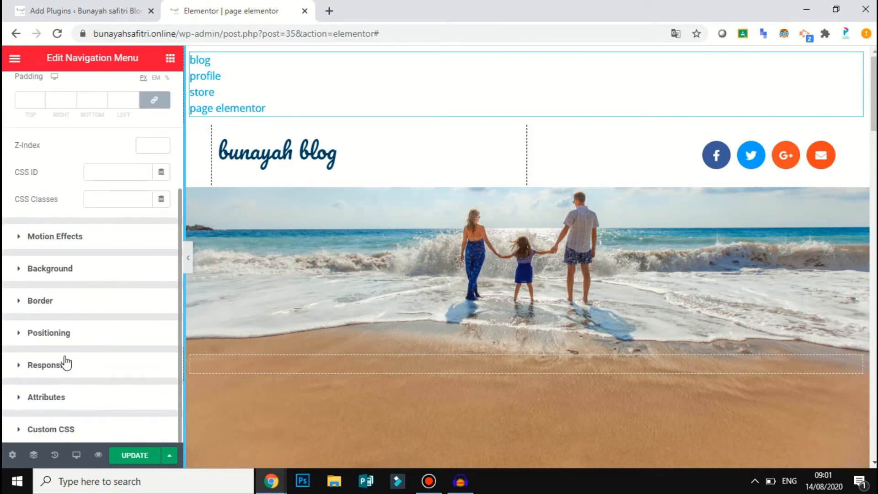
{"action": "left_click", "coordinate": [65, 337]}
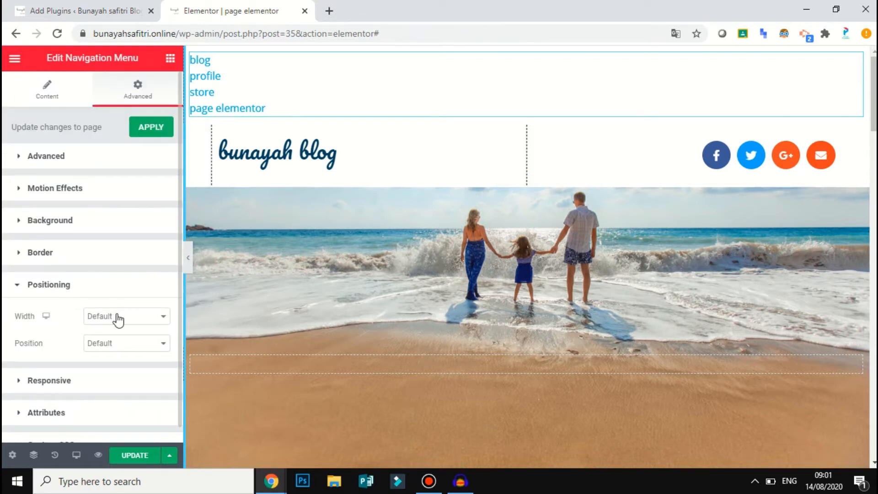
{"action": "left_click", "coordinate": [131, 346]}
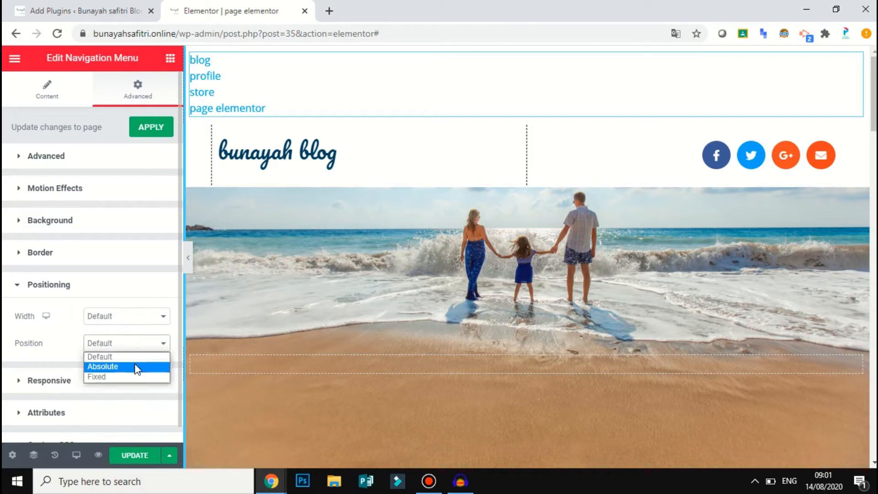
{"action": "left_click", "coordinate": [134, 363]}
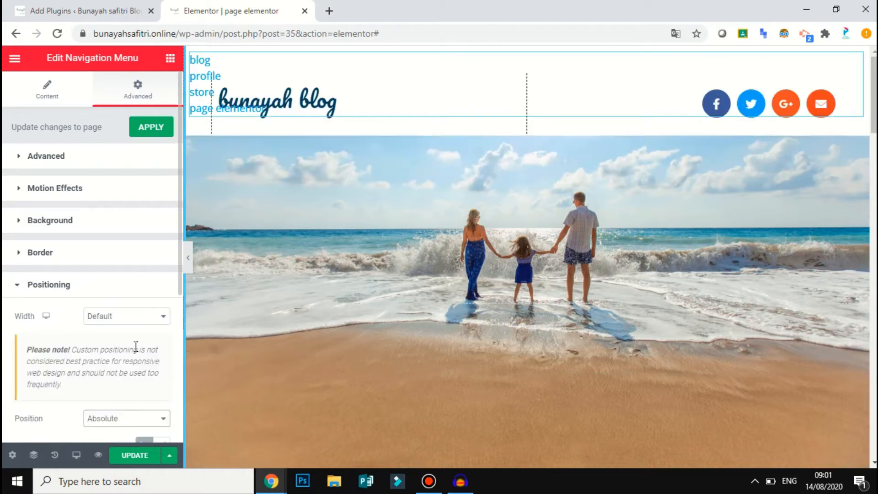
- Set the Navigation Menu widget's position back to Default, leaving its width setting at Default
{"action": "left_click", "coordinate": [155, 316]}
{"action": "left_click", "coordinate": [147, 419]}
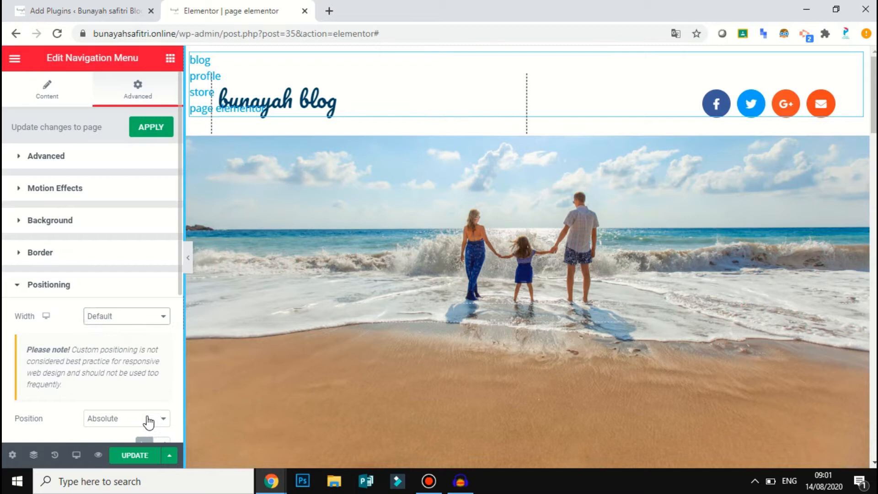
{"action": "left_click", "coordinate": [148, 418]}
{"action": "left_click", "coordinate": [133, 430]}
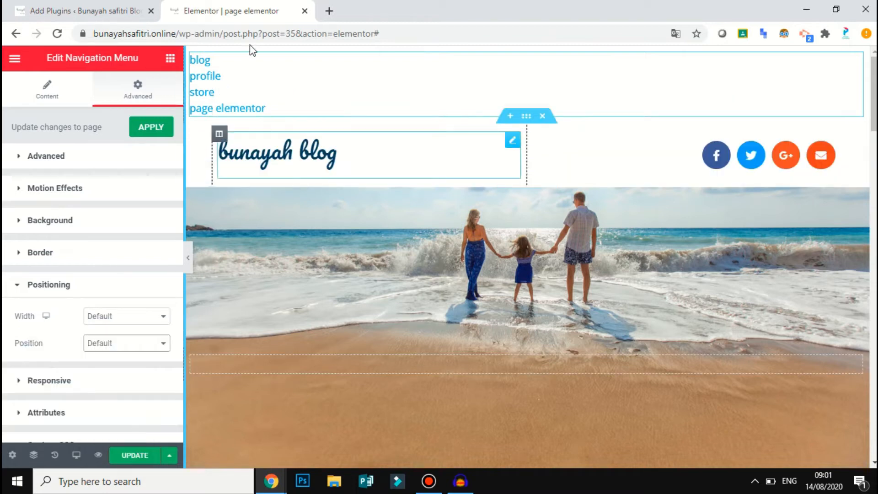
- Check the widget's Custom CSS settings and delete the navigation menu section above the "bunayah blog" header
{"action": "left_click", "coordinate": [21, 288]}
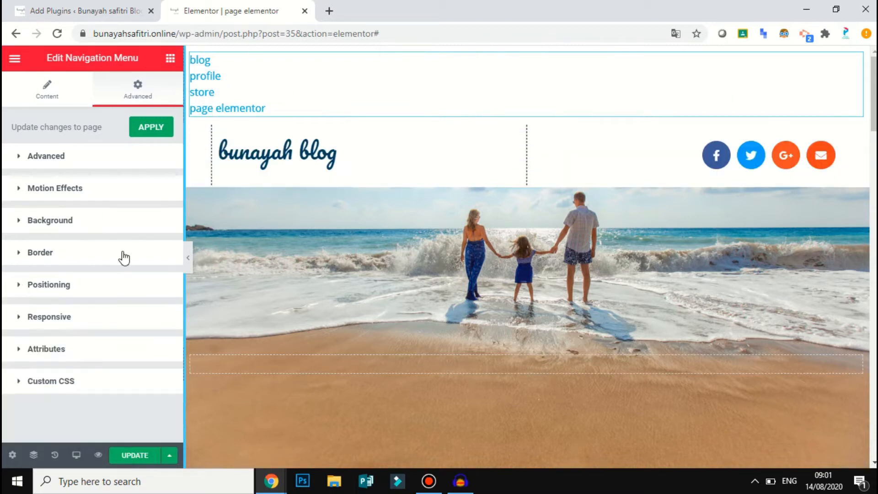
{"action": "left_click", "coordinate": [80, 382]}
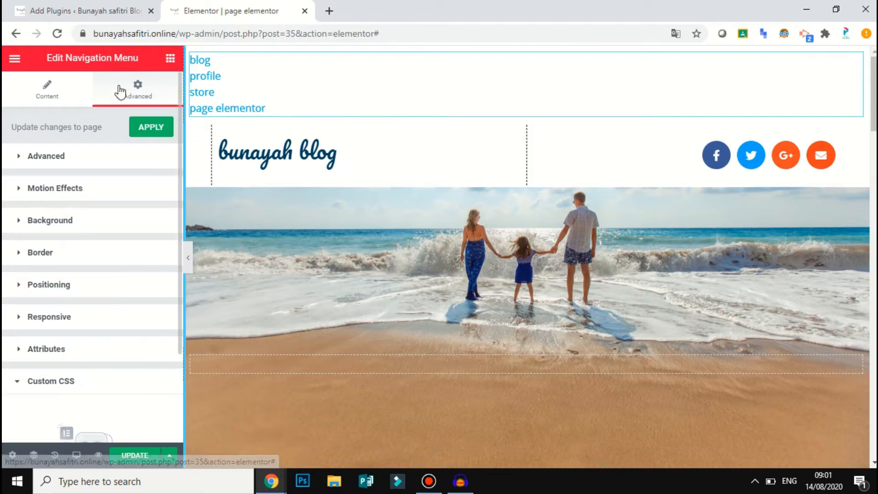
{"action": "left_click", "coordinate": [543, 55]}
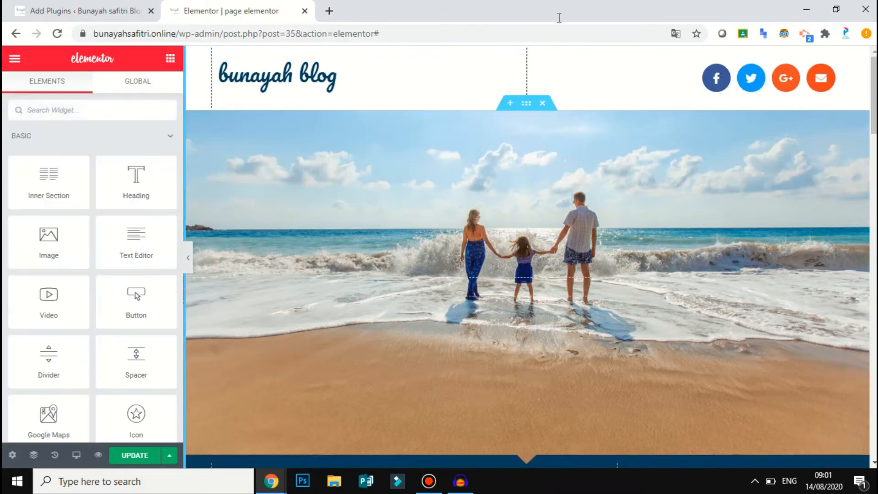
- Switch to the Add Plugins tab, search for "menu elementor" and look over the first results
{"action": "left_click", "coordinate": [94, 8]}
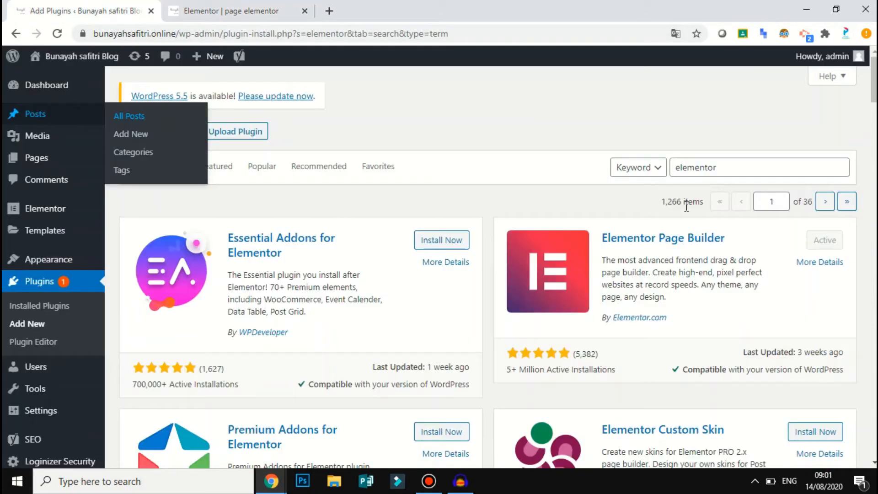
{"action": "triple_click", "coordinate": [723, 170]}
{"action": "type", "text": "menu"}
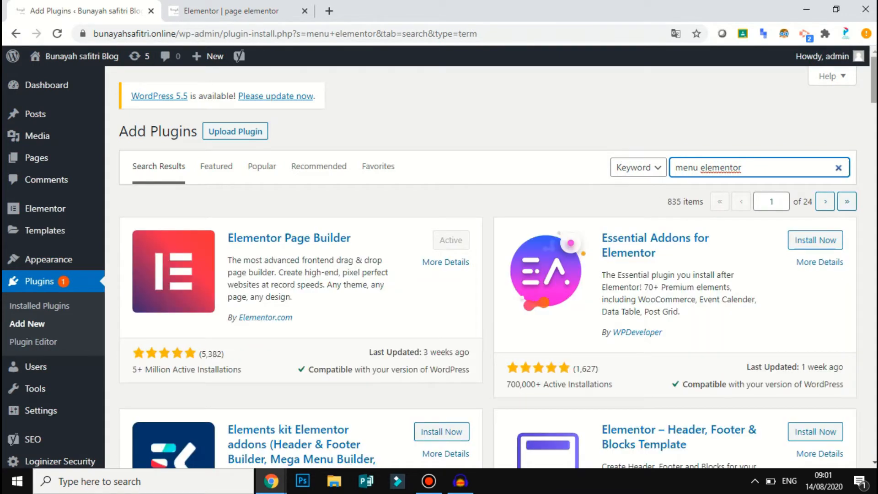
{"action": "scroll", "coordinate": [485, 268], "scroll_direction": "down", "scroll_amount": 5}
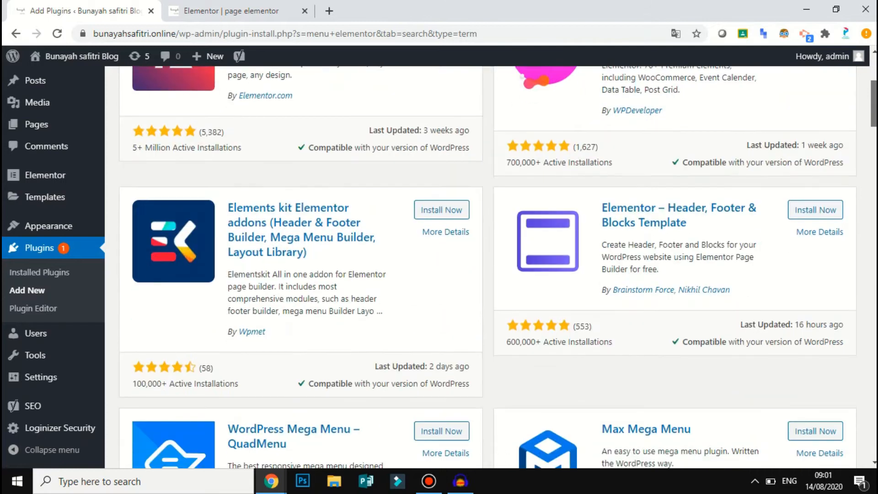
{"action": "scroll", "coordinate": [489, 269], "scroll_direction": "down", "scroll_amount": 2}
{"action": "scroll", "coordinate": [489, 267], "scroll_direction": "down", "scroll_amount": 3}
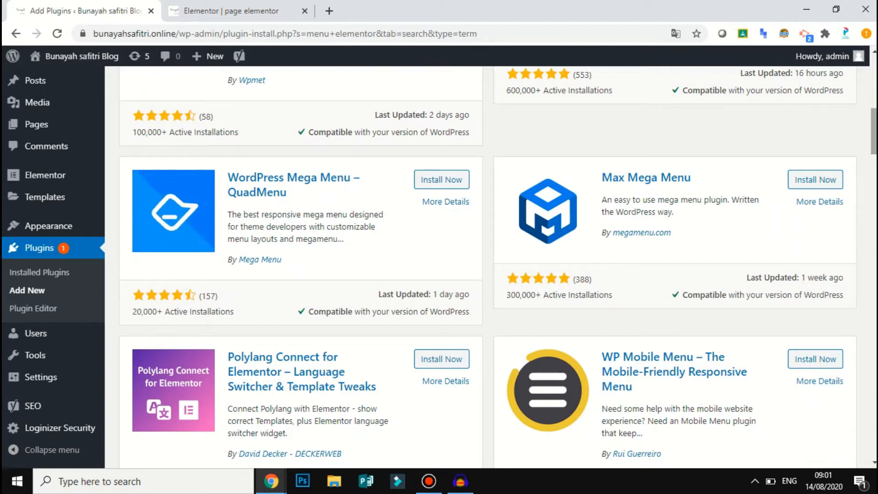
{"action": "key", "text": "ctrl+plus"}
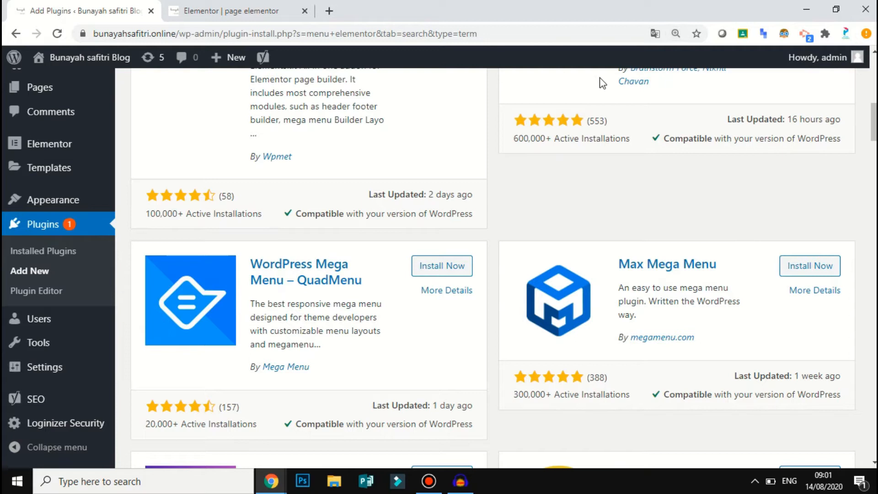
{"action": "left_click", "coordinate": [676, 36]}
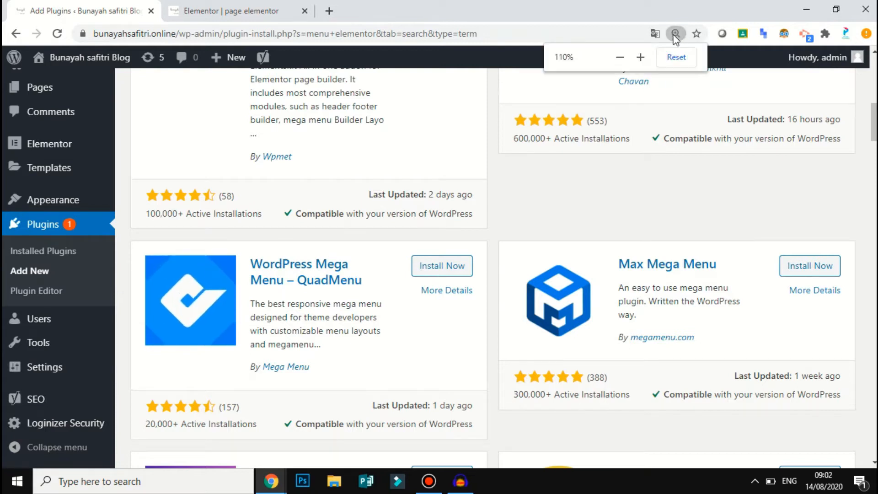
{"action": "left_click", "coordinate": [626, 59]}
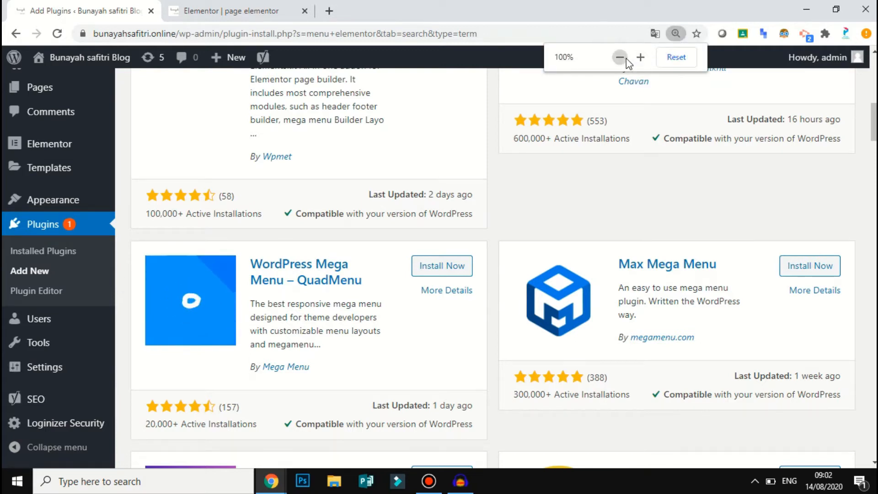
- Examine the rest of the "menu elementor" plugin results for a suitable menu plugin, and return to the first entries
{"action": "left_click_drag", "start_coordinate": [875, 137], "coordinate": [876, 289]}
{"action": "scroll", "coordinate": [841, 297], "scroll_direction": "down", "scroll_amount": 2}
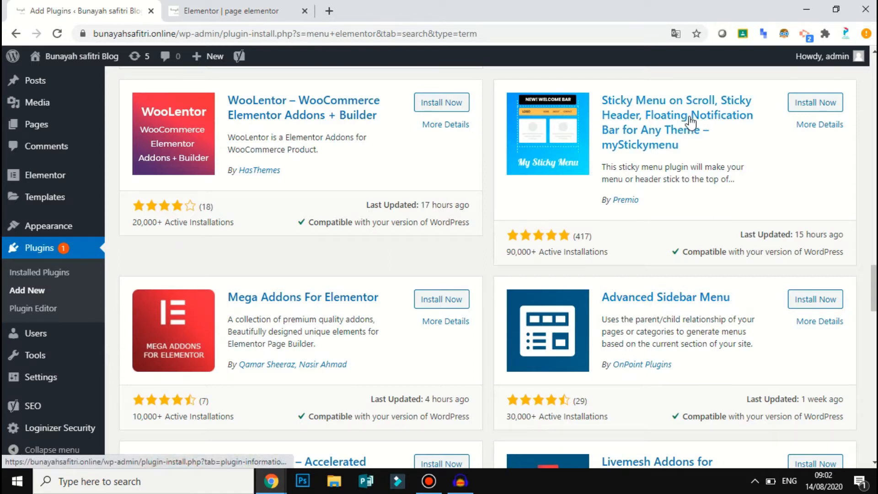
{"action": "scroll", "coordinate": [489, 271], "scroll_direction": "down", "scroll_amount": 5}
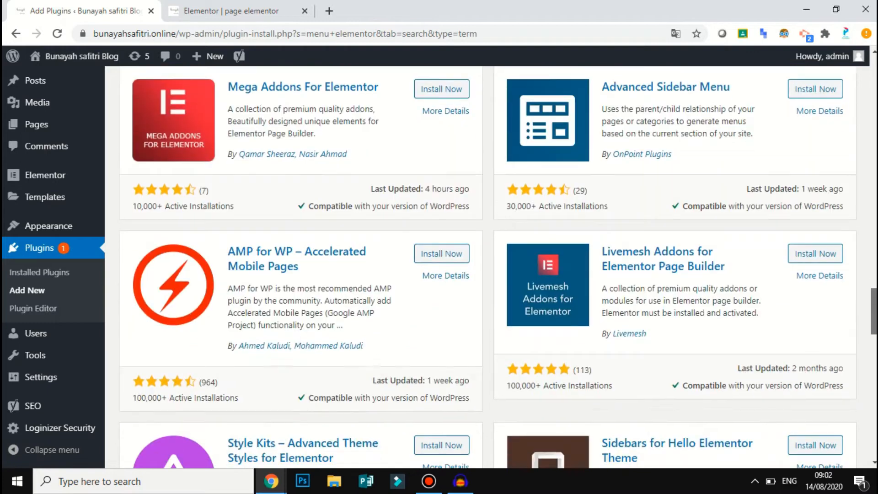
{"action": "scroll", "coordinate": [488, 271], "scroll_direction": "down", "scroll_amount": 3}
{"action": "scroll", "coordinate": [488, 266], "scroll_direction": "down", "scroll_amount": 6}
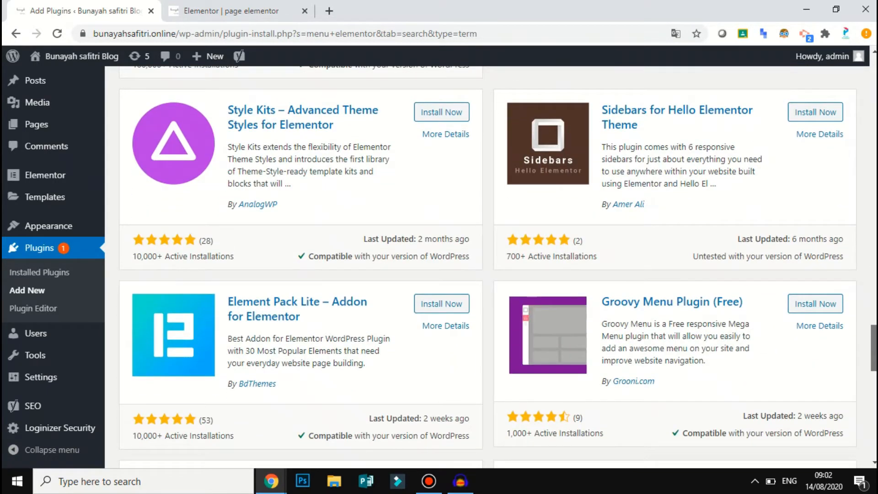
{"action": "scroll", "coordinate": [488, 266], "scroll_direction": "up", "scroll_amount": 1}
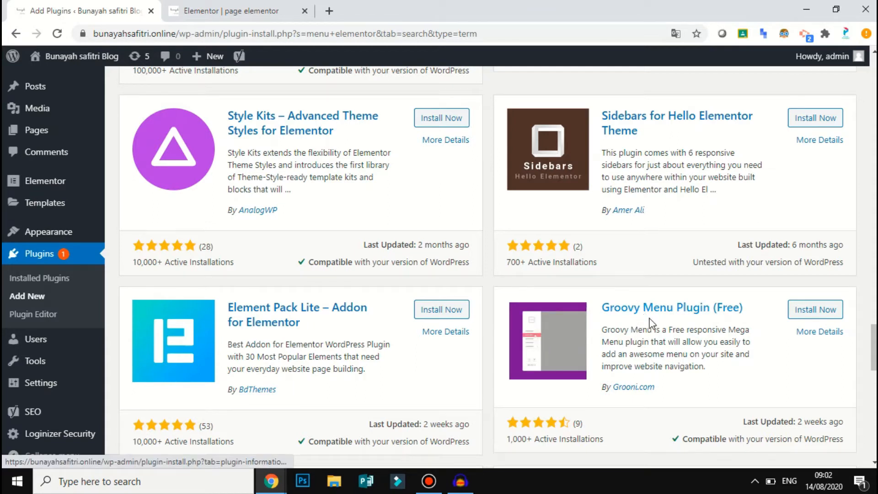
{"action": "left_click_drag", "start_coordinate": [875, 346], "coordinate": [877, 397]}
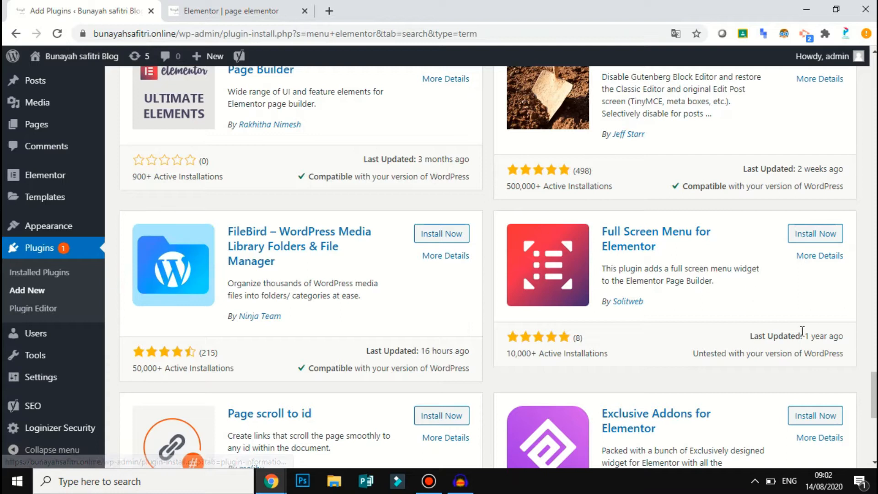
{"action": "scroll", "coordinate": [833, 336], "scroll_direction": "down", "scroll_amount": 2}
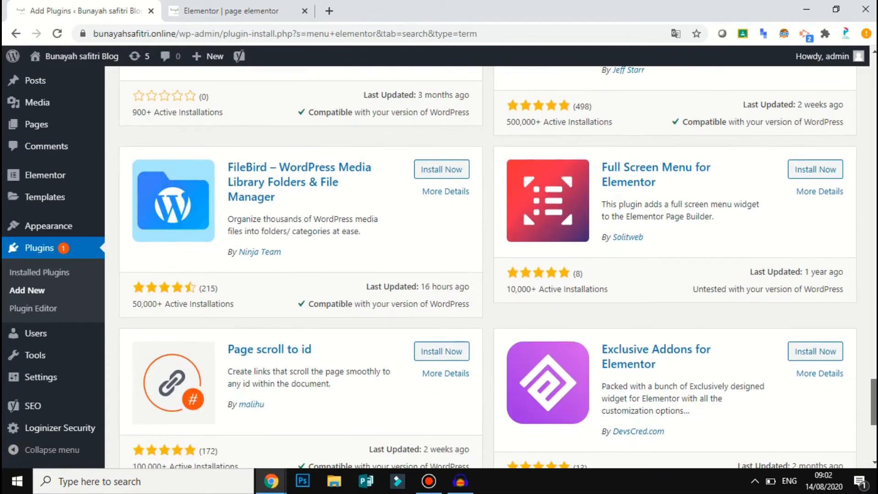
{"action": "scroll", "coordinate": [522, 209], "scroll_direction": "down", "scroll_amount": 6}
{"action": "scroll", "coordinate": [488, 265], "scroll_direction": "up", "scroll_amount": 20}
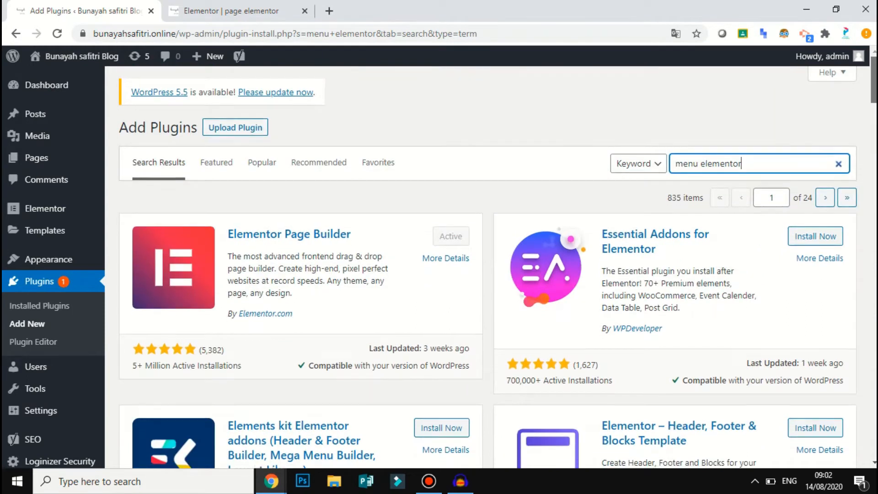
{"action": "scroll", "coordinate": [488, 266], "scroll_direction": "down", "scroll_amount": 5}
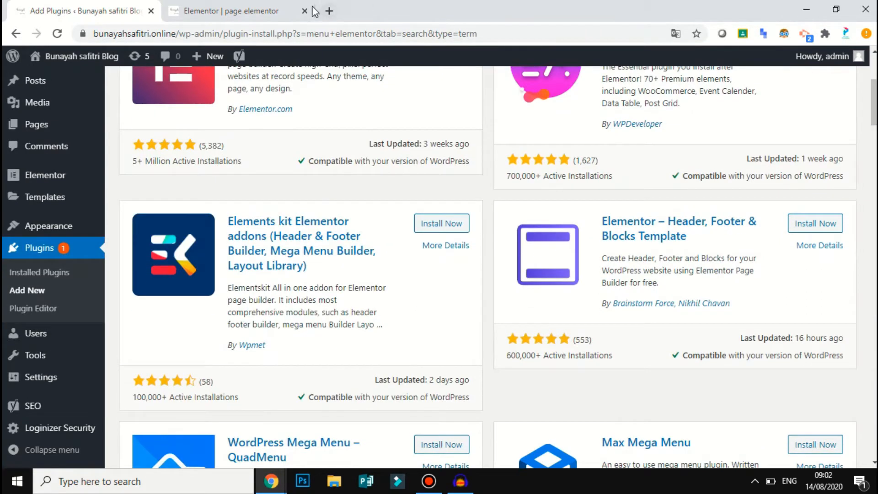
- Search Google in a new browser tab for "menu untuk elementor" and look through the results
{"action": "left_click", "coordinate": [329, 10]}
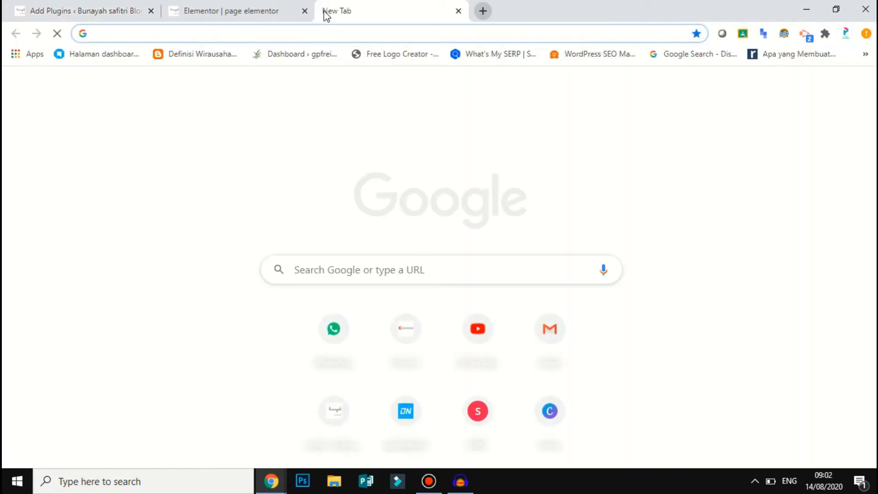
{"action": "type", "text": "menu untuk elementor"}
{"action": "key", "text": "Return"}
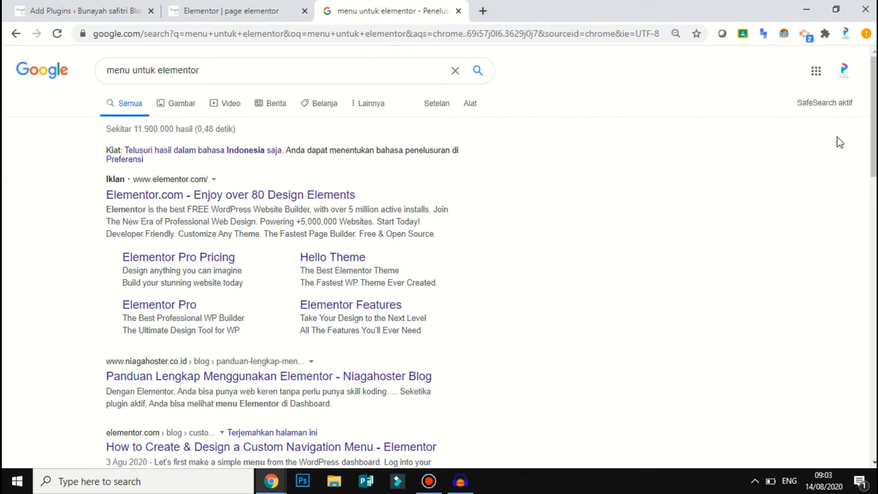
{"action": "left_click_drag", "start_coordinate": [875, 163], "coordinate": [875, 214]}
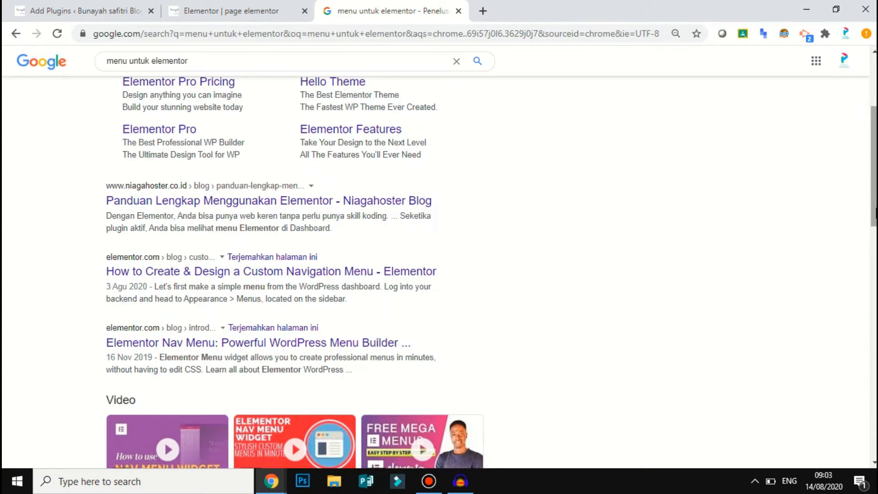
- Refine the Google search to "plugin menu untuk elementor", using the suggested spelling correction
{"action": "left_click", "coordinate": [109, 61]}
{"action": "type", "text": "blu"}
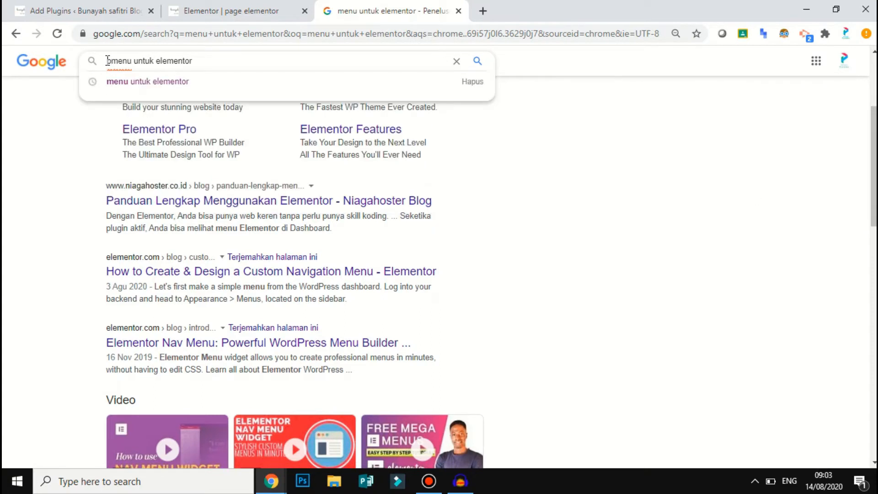
{"action": "type", "text": "g in"}
{"action": "key", "text": "Return"}
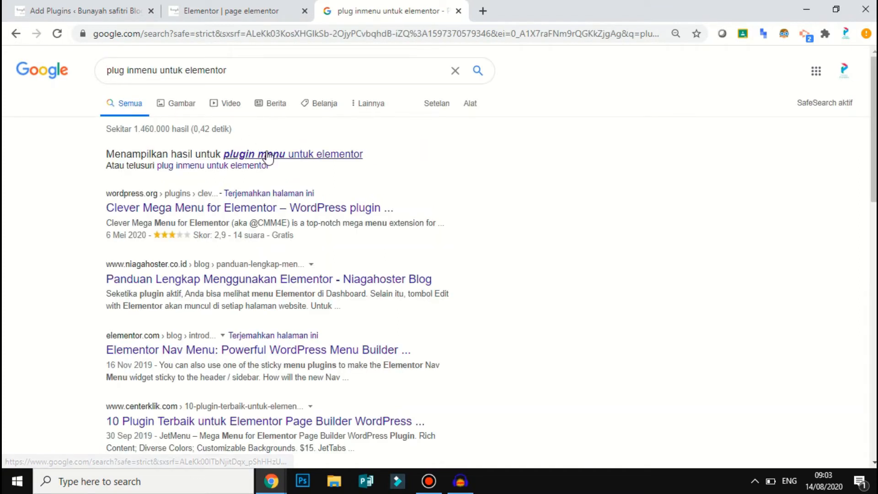
{"action": "left_click", "coordinate": [266, 153]}
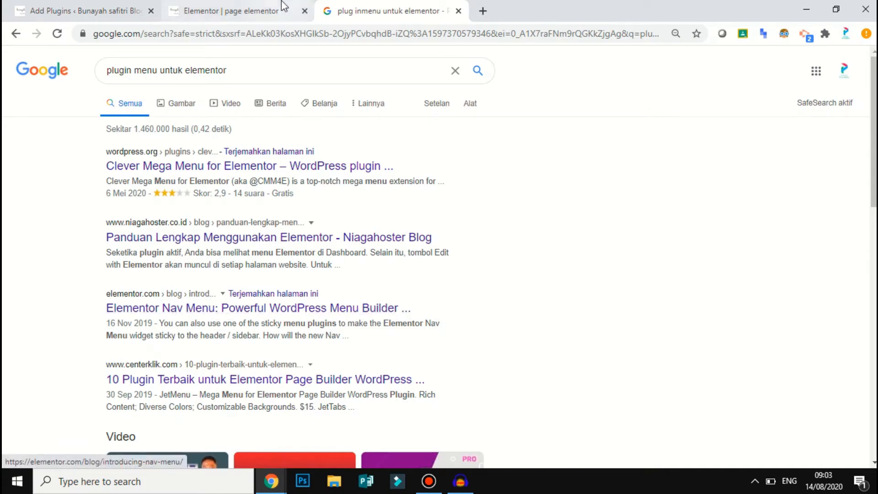
- Return to the Add Plugins tab, search for "elementor nav menu" and look through the plugin results
{"action": "left_click", "coordinate": [92, 6]}
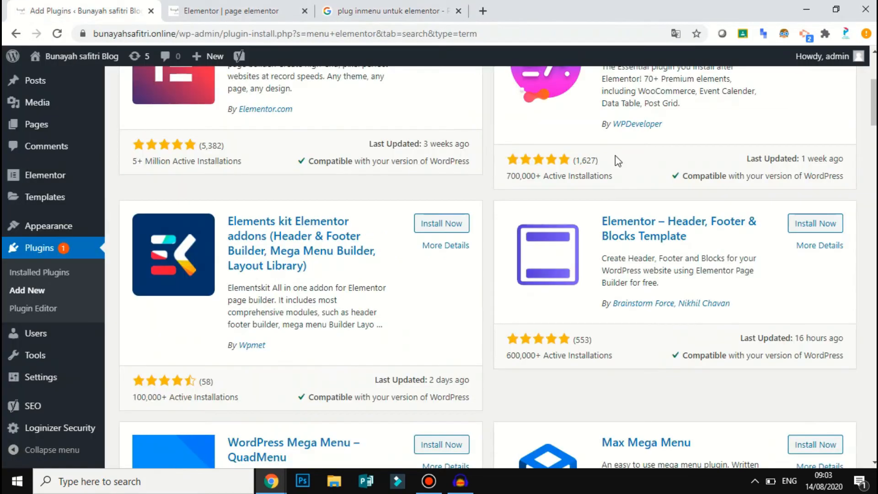
{"action": "left_click_drag", "start_coordinate": [875, 104], "coordinate": [875, 101]}
{"action": "key", "text": "ctrl+a"}
{"action": "type", "text": "element"}
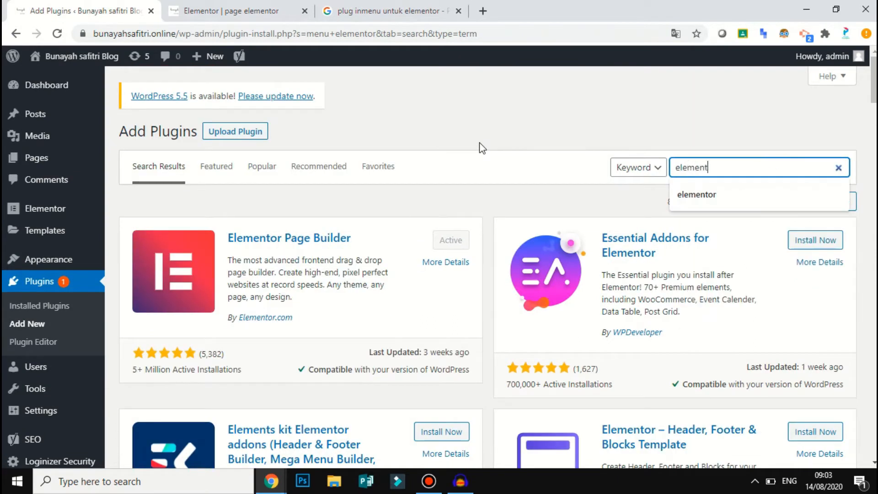
{"action": "type", "text": "or nav menu"}
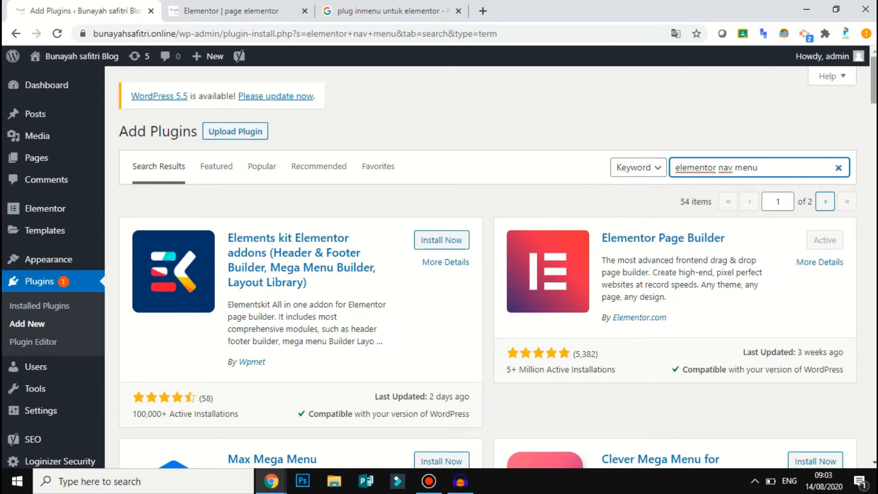
{"action": "scroll", "coordinate": [498, 265], "scroll_direction": "down", "scroll_amount": 2}
{"action": "scroll", "coordinate": [498, 267], "scroll_direction": "down", "scroll_amount": 3}
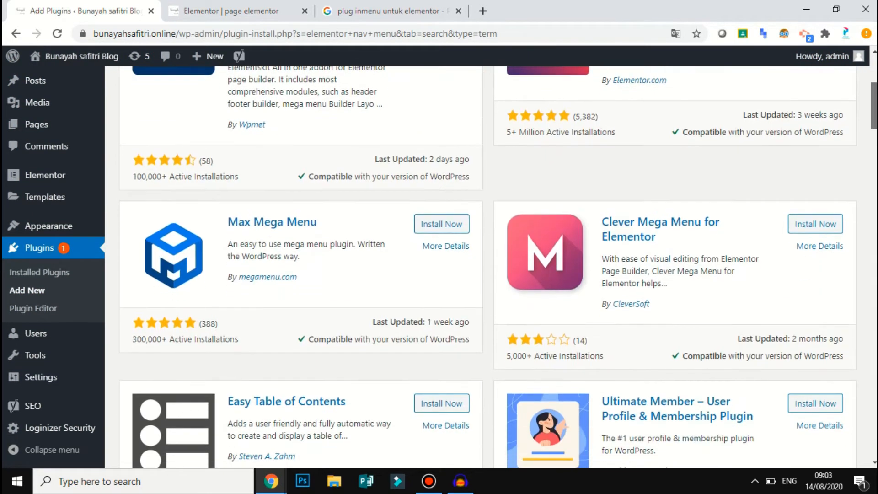
- Shorten the plugin search to "nav menu" and look through the results for a suitable menu plugin
{"action": "scroll", "coordinate": [790, 146], "scroll_direction": "up", "scroll_amount": 5}
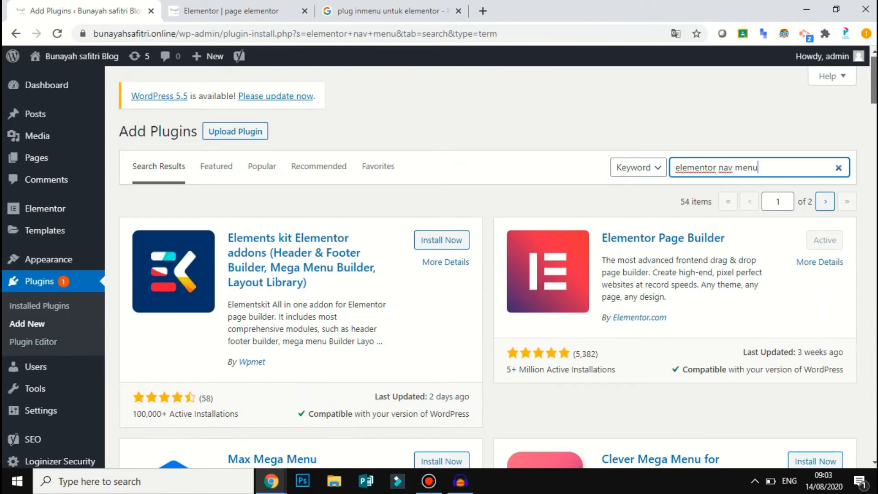
{"action": "double_click", "coordinate": [717, 168]}
{"action": "key", "text": "Delete"}
{"action": "key", "text": "Delete"}
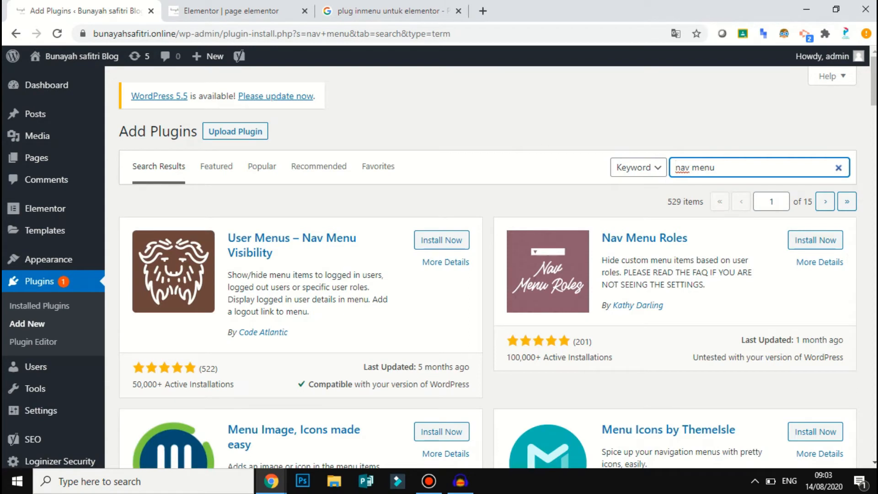
{"action": "scroll", "coordinate": [488, 265], "scroll_direction": "down", "scroll_amount": 12}
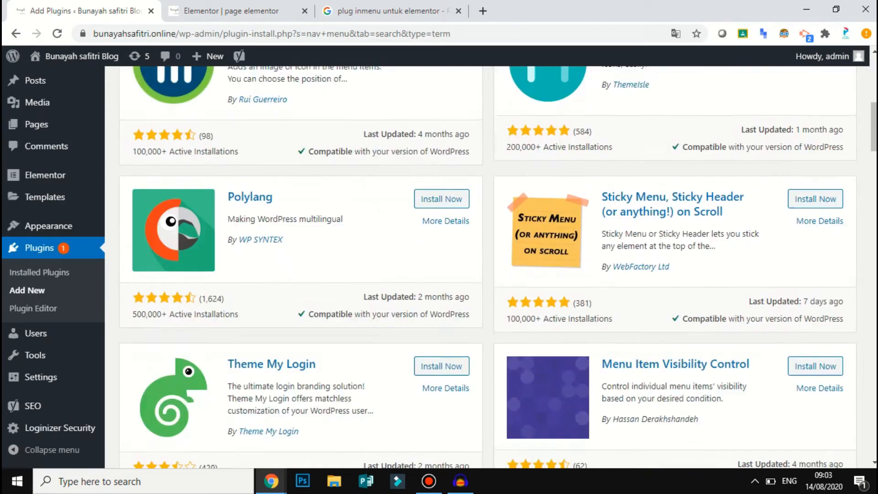
{"action": "scroll", "coordinate": [487, 267], "scroll_direction": "up", "scroll_amount": 6}
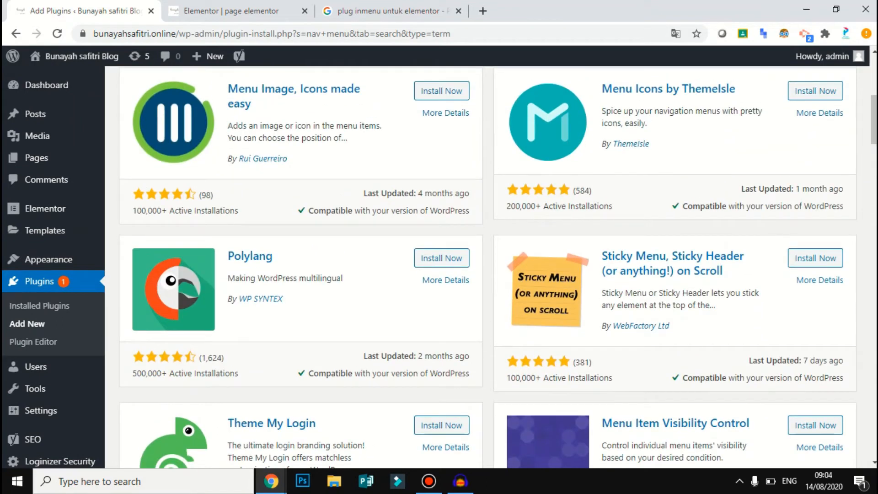
{"action": "scroll", "coordinate": [488, 265], "scroll_direction": "up", "scroll_amount": 6}
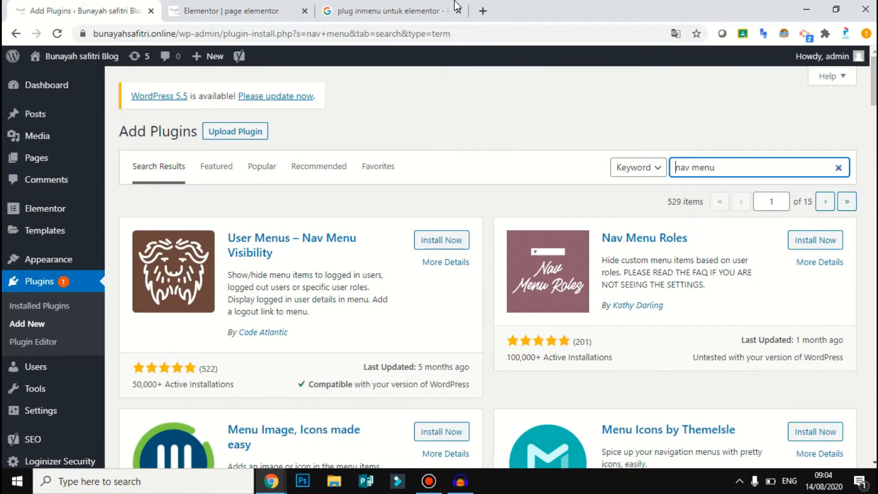
- Open the "10 Plugin Terbaik untuk Elementor Page Builder WordPress" article from the Google results tab and examine its top 10 plugin table
{"action": "left_click", "coordinate": [384, 2]}
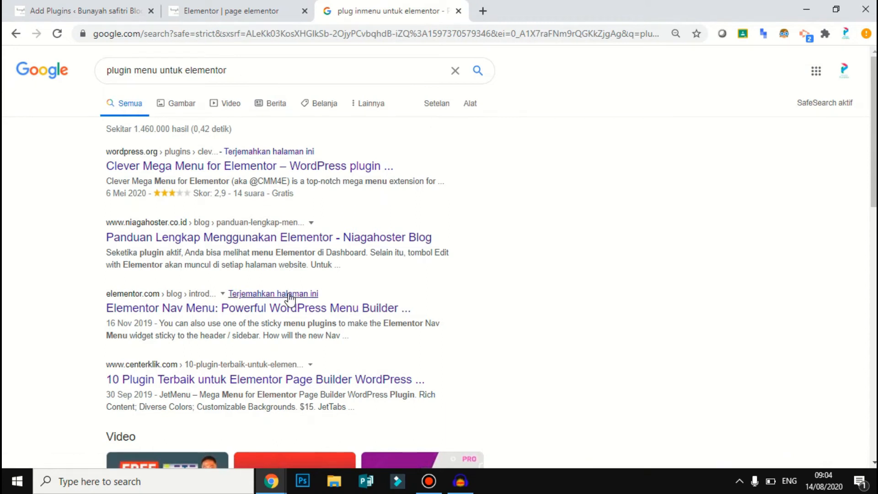
{"action": "left_click", "coordinate": [270, 384]}
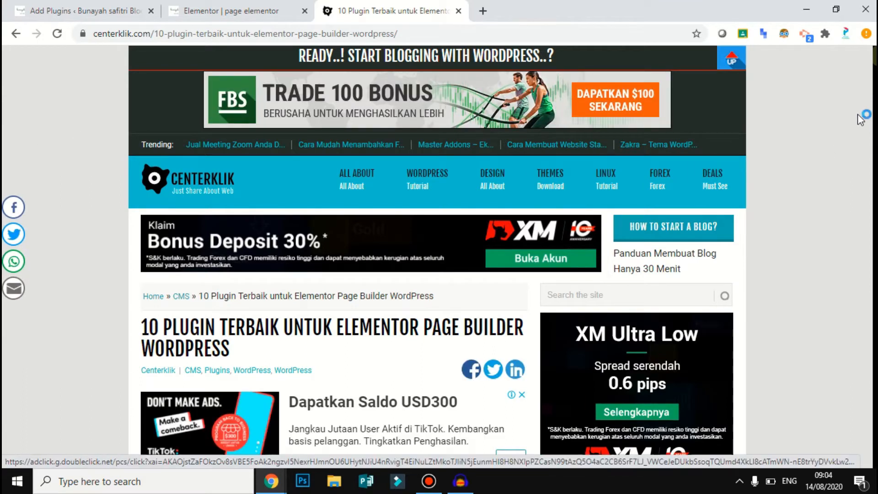
{"action": "scroll", "coordinate": [861, 119], "scroll_direction": "down", "scroll_amount": 3}
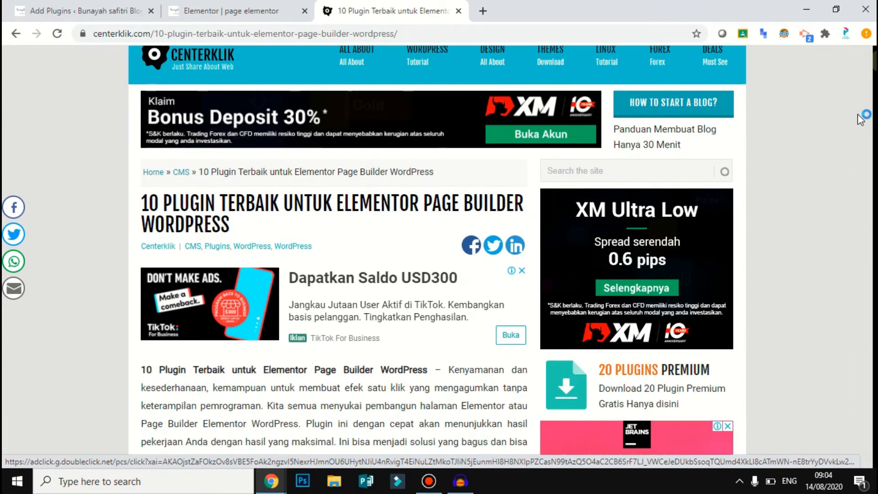
{"action": "scroll", "coordinate": [861, 120], "scroll_direction": "down", "scroll_amount": 15}
{"action": "scroll", "coordinate": [861, 120], "scroll_direction": "down", "scroll_amount": 6}
{"action": "scroll", "coordinate": [860, 120], "scroll_direction": "down", "scroll_amount": 10}
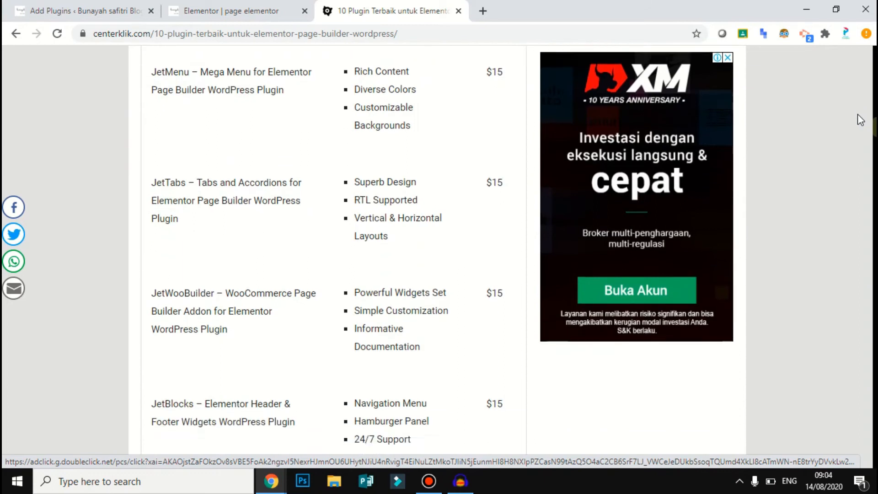
{"action": "scroll", "coordinate": [860, 119], "scroll_direction": "down", "scroll_amount": 8}
{"action": "scroll", "coordinate": [861, 120], "scroll_direction": "up", "scroll_amount": 6}
{"action": "scroll", "coordinate": [861, 120], "scroll_direction": "up", "scroll_amount": 9}
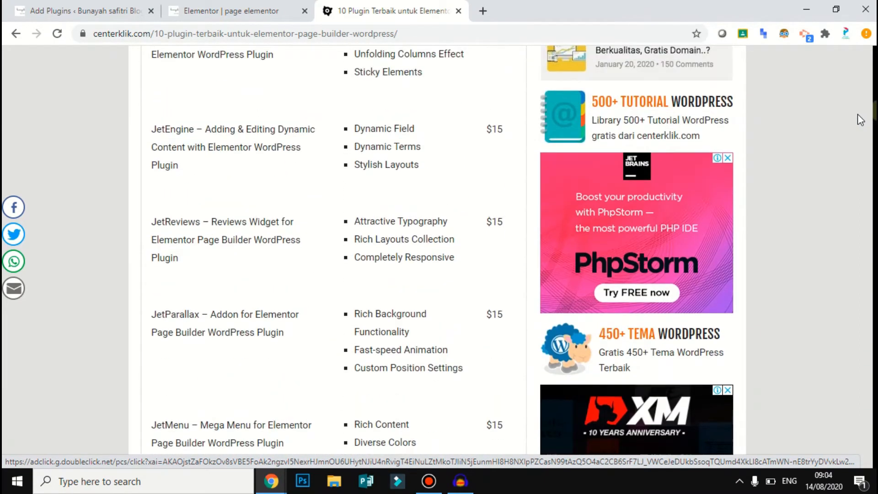
{"action": "scroll", "coordinate": [861, 119], "scroll_direction": "up", "scroll_amount": 13}
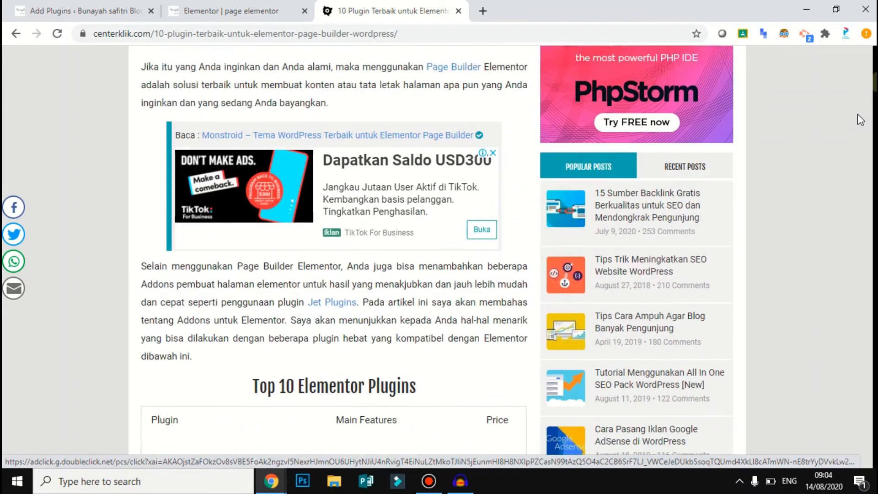
{"action": "scroll", "coordinate": [861, 120], "scroll_direction": "up", "scroll_amount": 4}
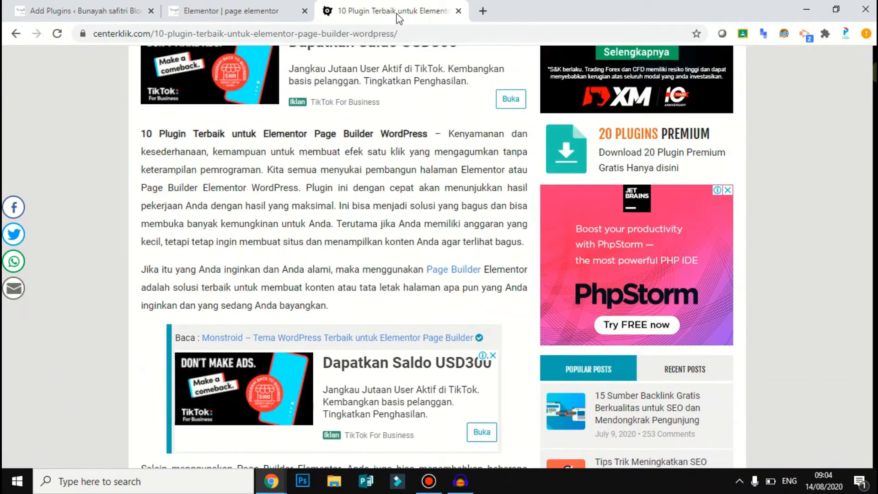
- Return to the Google results, open "8 Best Free Elementor Add-Ons for WordPress Compared" and examine the add-ons it describes
{"action": "left_click", "coordinate": [15, 34]}
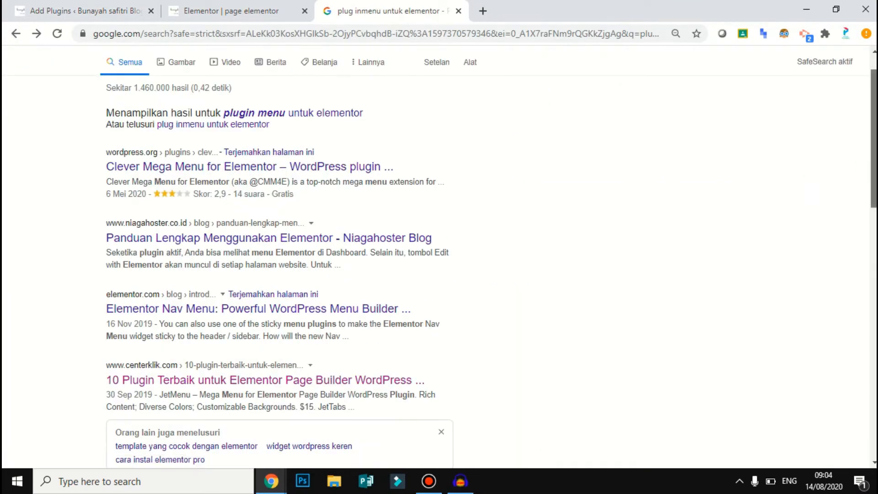
{"action": "scroll", "coordinate": [808, 170], "scroll_direction": "down", "scroll_amount": 9}
{"action": "scroll", "coordinate": [808, 170], "scroll_direction": "down", "scroll_amount": 1}
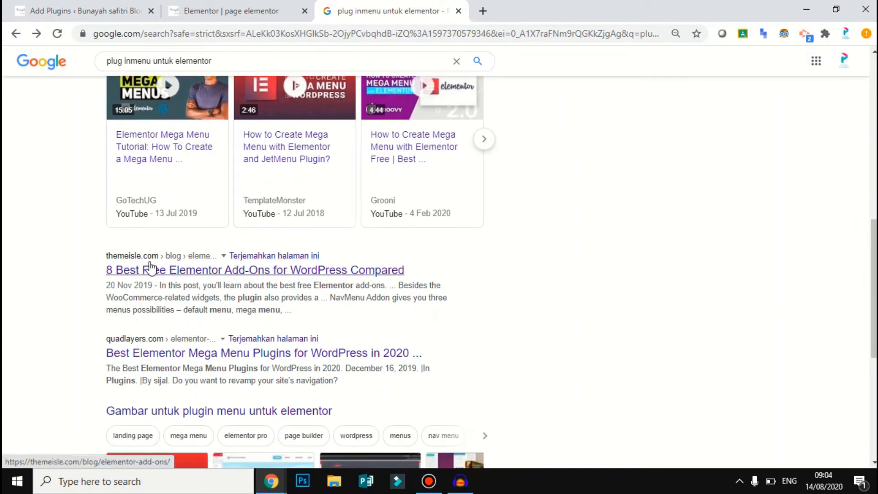
{"action": "left_click", "coordinate": [304, 275]}
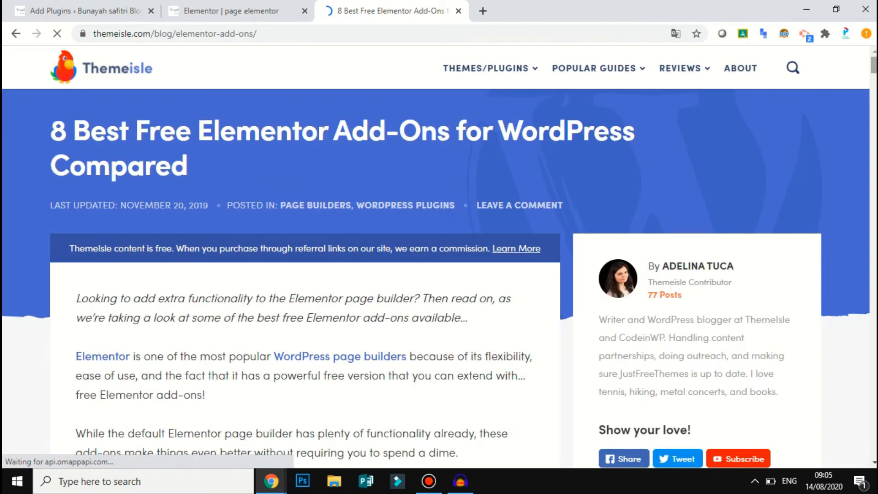
{"action": "scroll", "coordinate": [439, 256], "scroll_direction": "down", "scroll_amount": 10}
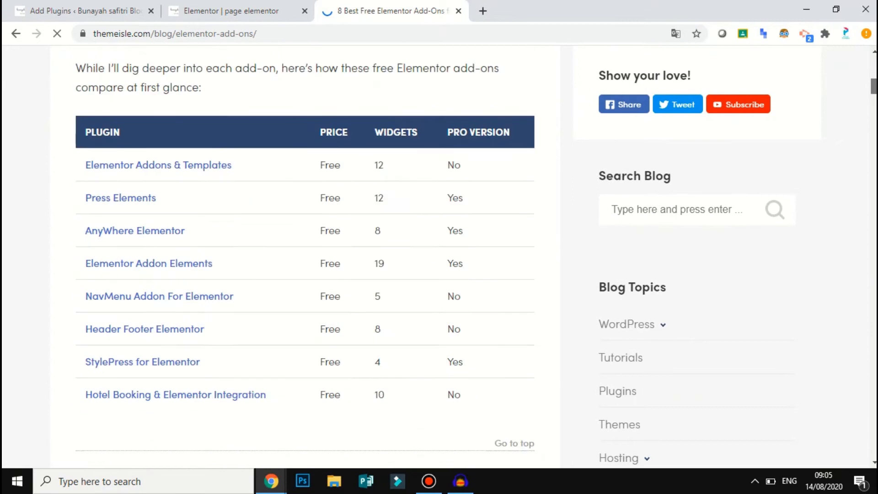
{"action": "scroll", "coordinate": [373, 111], "scroll_direction": "down", "scroll_amount": 6}
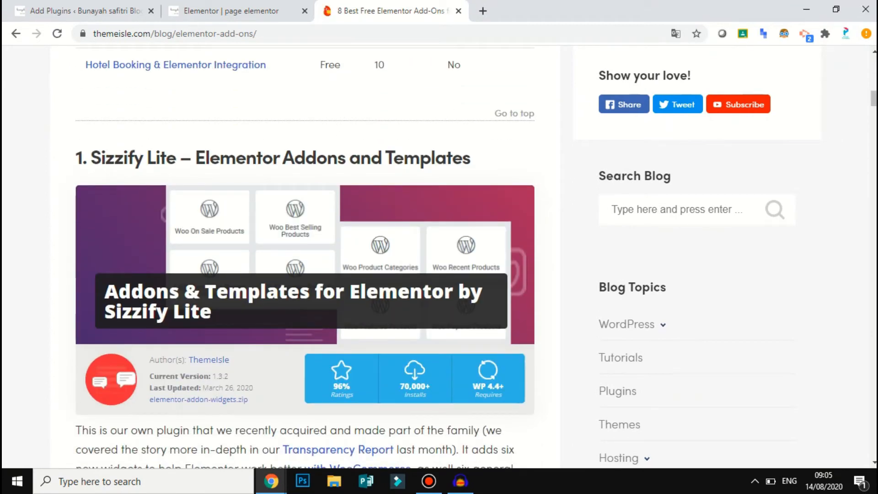
{"action": "scroll", "coordinate": [304, 256], "scroll_direction": "down", "scroll_amount": 7}
{"action": "scroll", "coordinate": [493, 295], "scroll_direction": "down", "scroll_amount": 14}
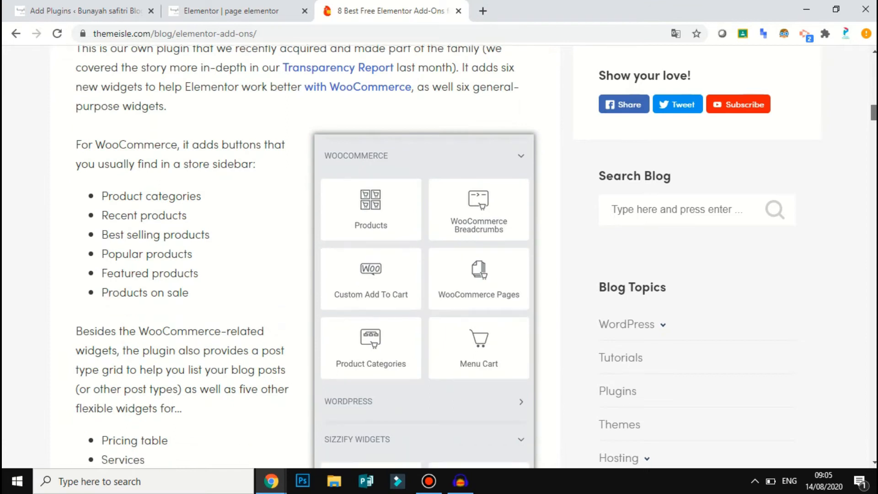
{"action": "scroll", "coordinate": [304, 257], "scroll_direction": "down", "scroll_amount": 6}
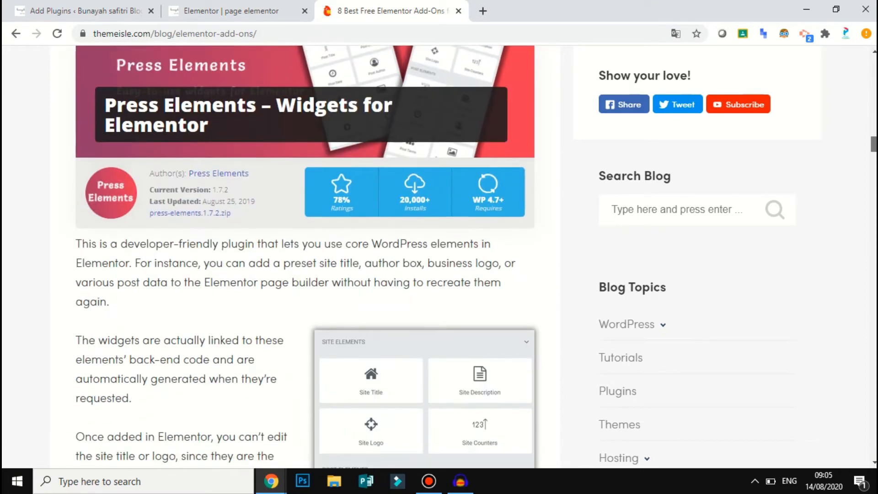
{"action": "scroll", "coordinate": [305, 256], "scroll_direction": "up", "scroll_amount": 4}
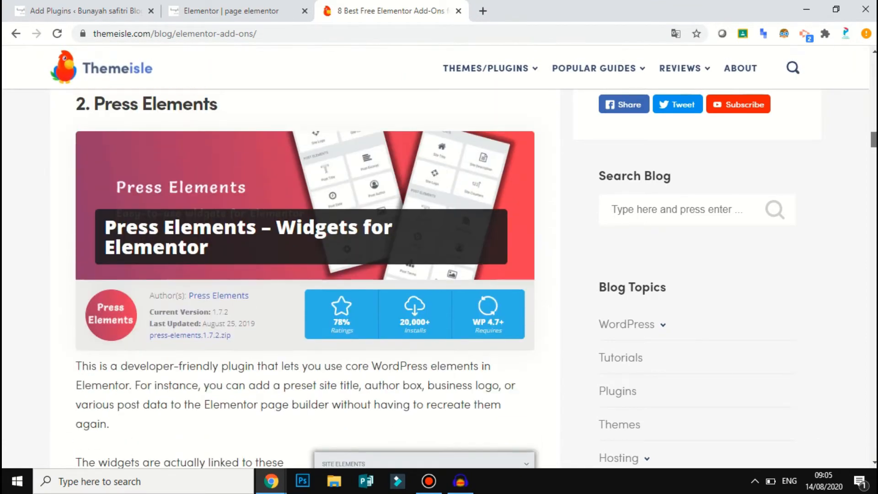
{"action": "scroll", "coordinate": [305, 257], "scroll_direction": "down", "scroll_amount": 20}
{"action": "scroll", "coordinate": [304, 256], "scroll_direction": "up", "scroll_amount": 20}
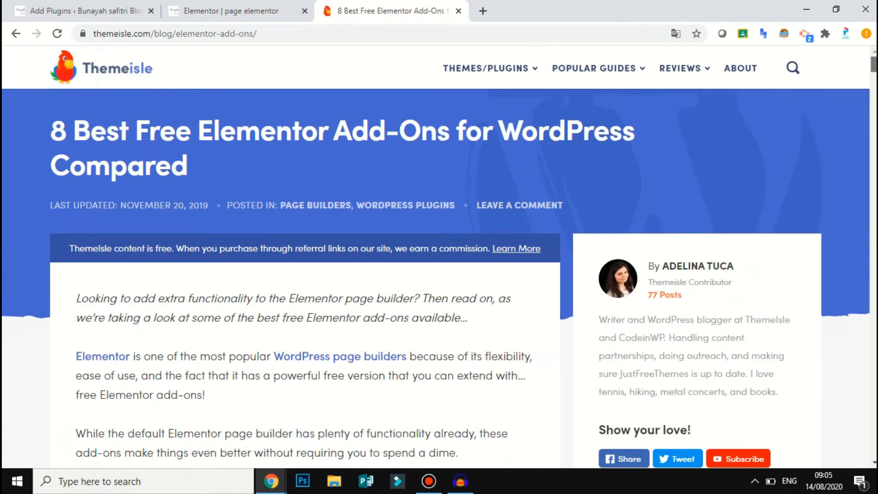
- Copy the plugin name "Sizzify Lite" from the heading of the article's first add-on
{"action": "scroll", "coordinate": [305, 256], "scroll_direction": "down", "scroll_amount": 15}
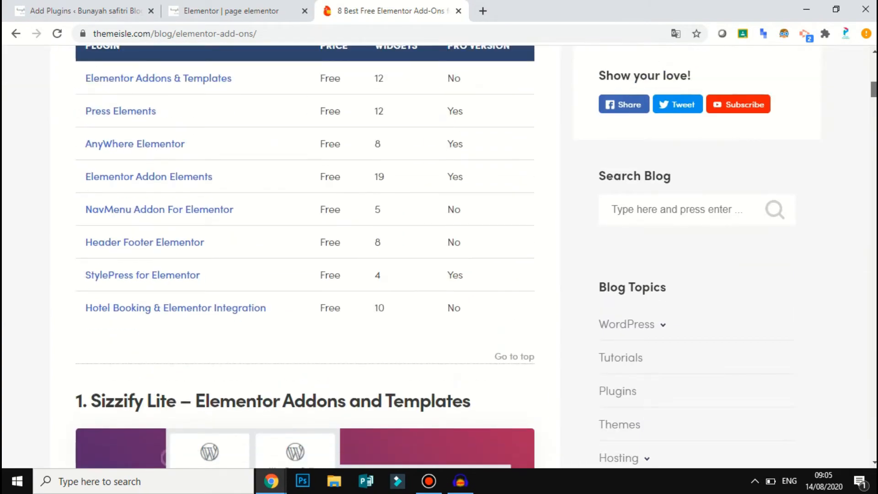
{"action": "scroll", "coordinate": [305, 256], "scroll_direction": "down", "scroll_amount": 3}
{"action": "scroll", "coordinate": [220, 190], "scroll_direction": "down", "scroll_amount": 1}
{"action": "left_click_drag", "start_coordinate": [177, 228], "coordinate": [92, 228]}
{"action": "key", "text": "ctrl+c"}
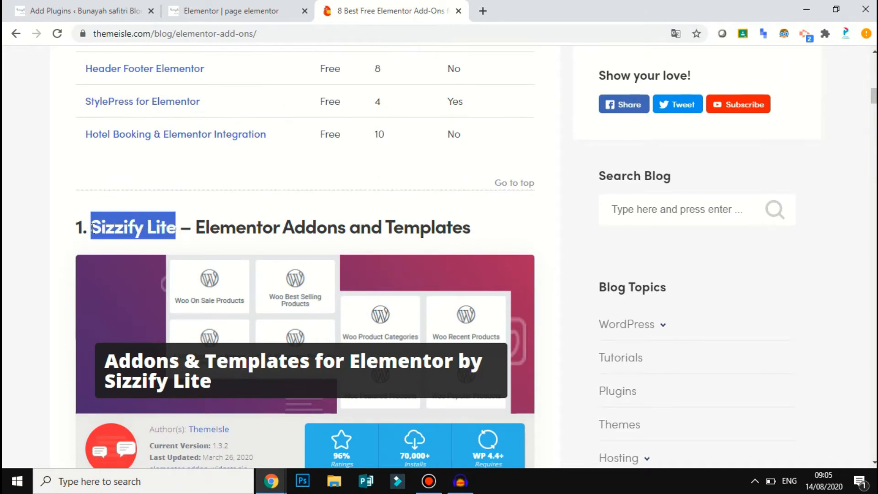
- Switch to the Add Plugins tab and replace the search term with the copied name "Sizzify Lite"
{"action": "left_click", "coordinate": [95, 8]}
{"action": "key", "text": "ctrl+v"}
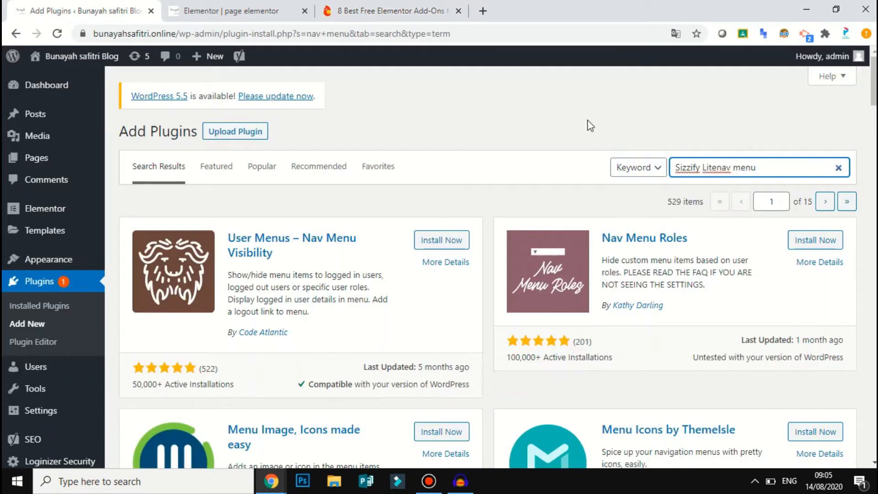
{"action": "key", "text": "Delete"}
{"action": "key", "text": "Delete"}
{"action": "key", "text": "Delete"}
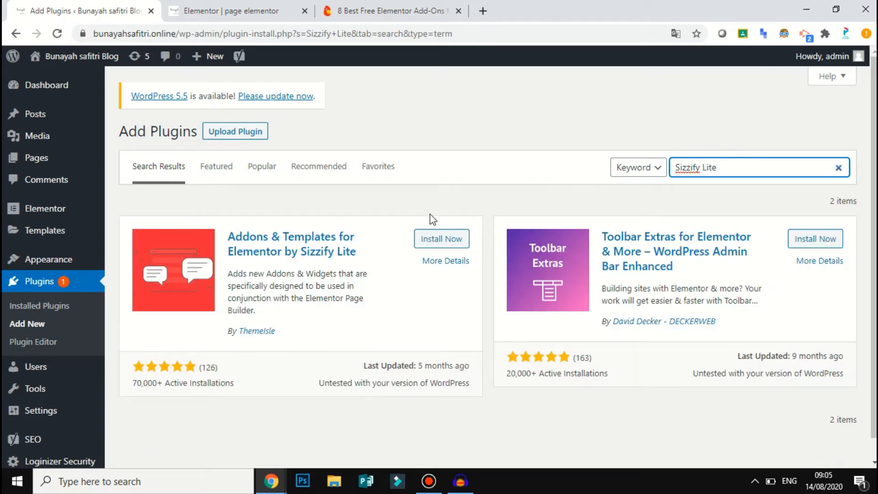
- Install and activate the "Addons & Templates for Elementor by Sizzify Lite" plugin
{"action": "left_click", "coordinate": [438, 246]}
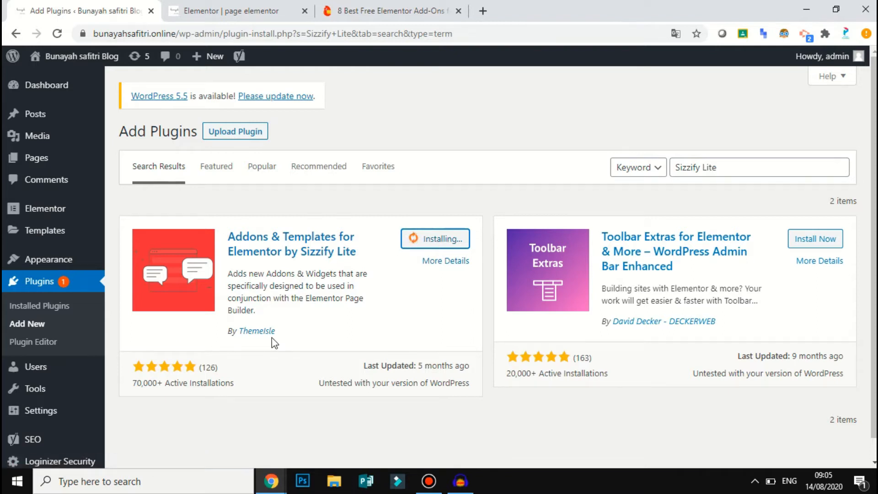
{"action": "left_click", "coordinate": [390, 10]}
{"action": "left_click", "coordinate": [136, 10]}
{"action": "left_click", "coordinate": [446, 238]}
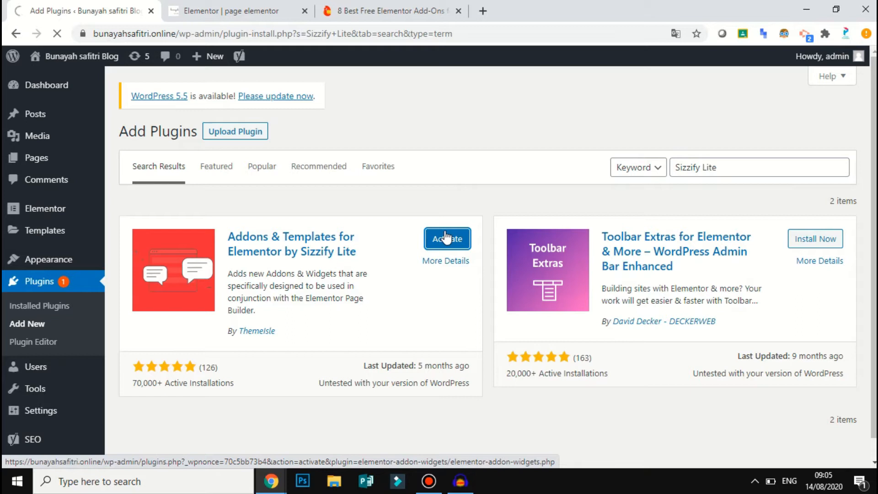
- Close the Themeisle add-ons article and return to the WordPress Plugins page
{"action": "left_click", "coordinate": [354, 13]}
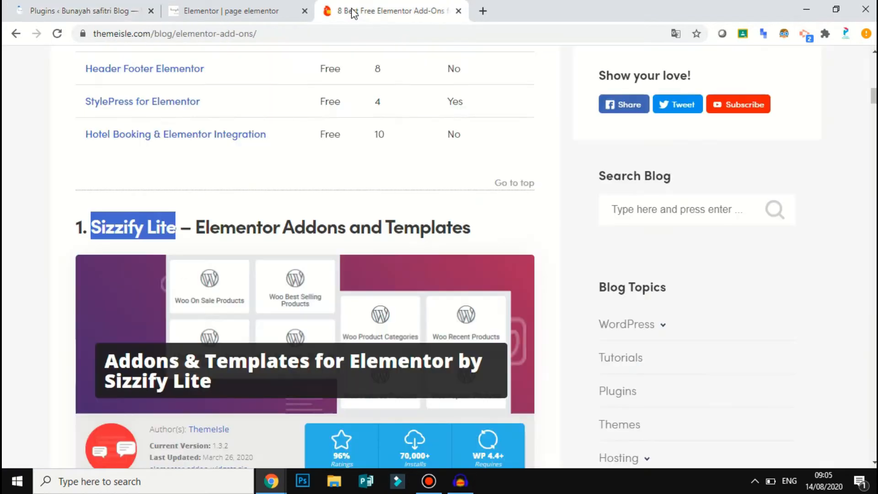
{"action": "left_click", "coordinate": [459, 11]}
{"action": "left_click", "coordinate": [118, 7]}
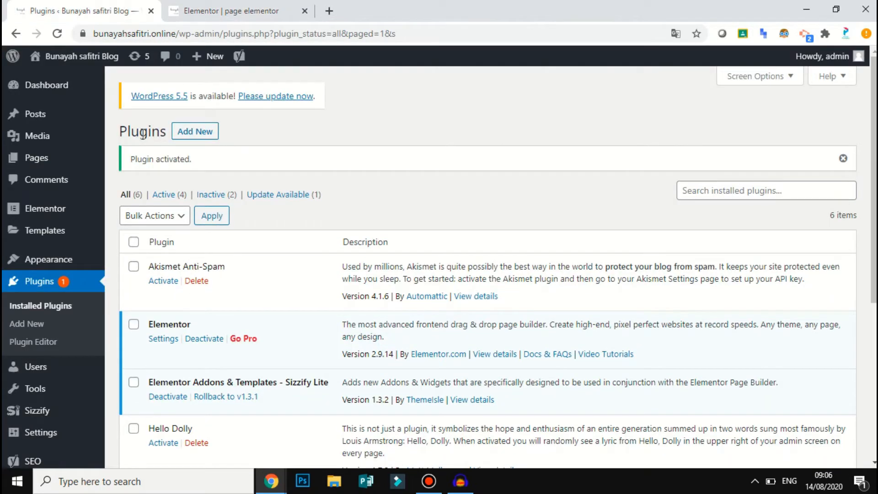
- Switch to the Elementor editor, collapse the Basic, Pro and General widget categories, and check the Site category for a usable menu widget
{"action": "left_click", "coordinate": [226, 10]}
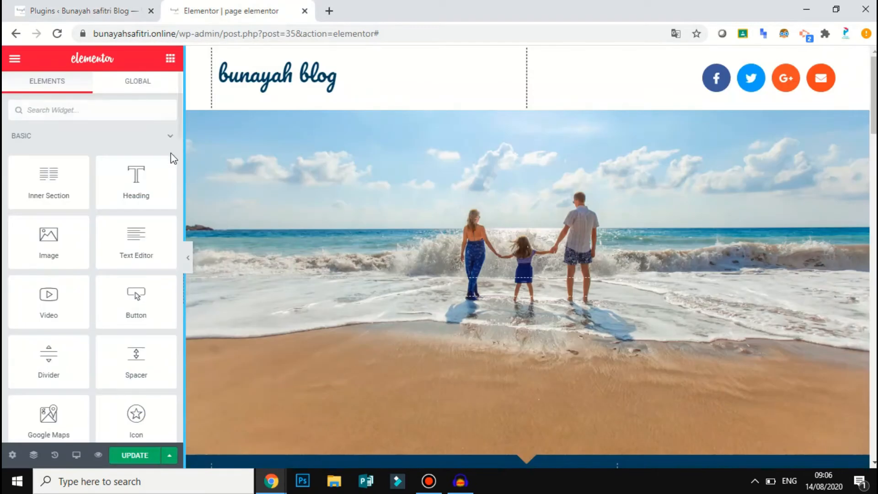
{"action": "left_click", "coordinate": [169, 136]}
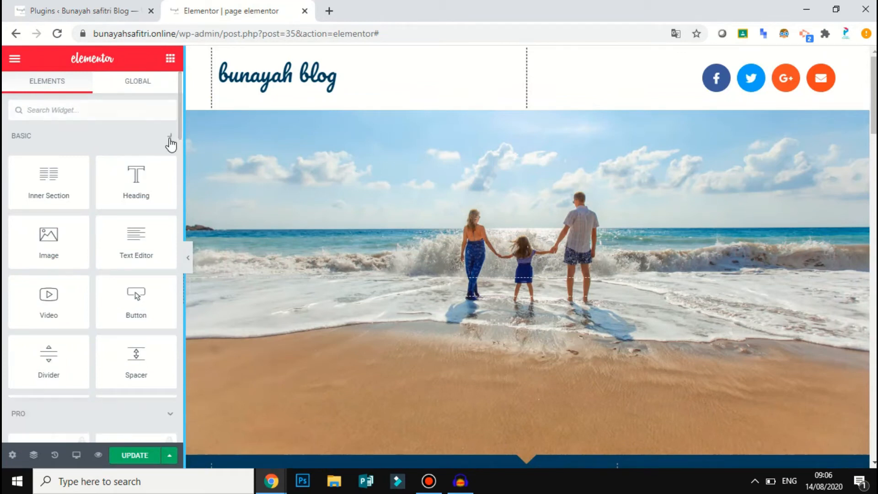
{"action": "left_click", "coordinate": [169, 170]}
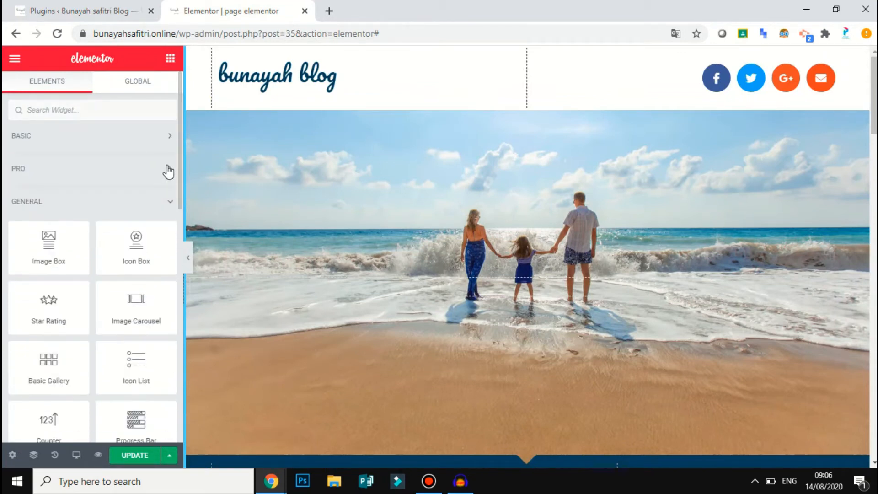
{"action": "left_click", "coordinate": [168, 201]}
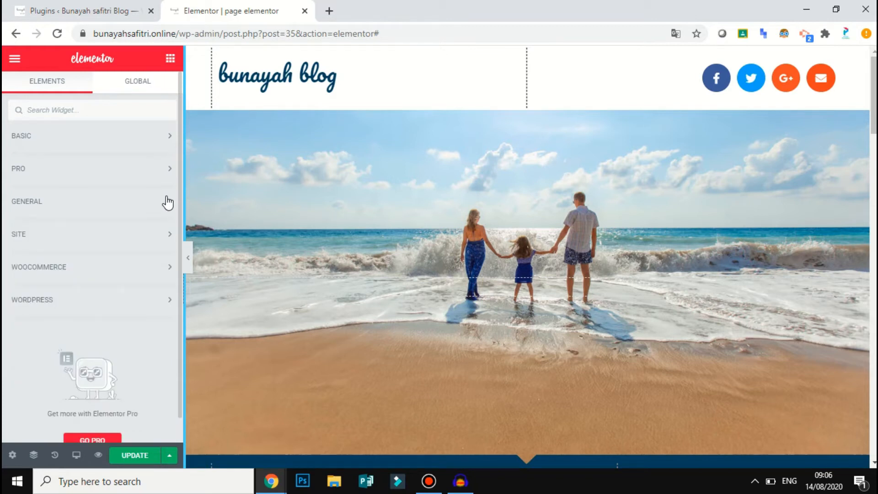
{"action": "left_click", "coordinate": [129, 239]}
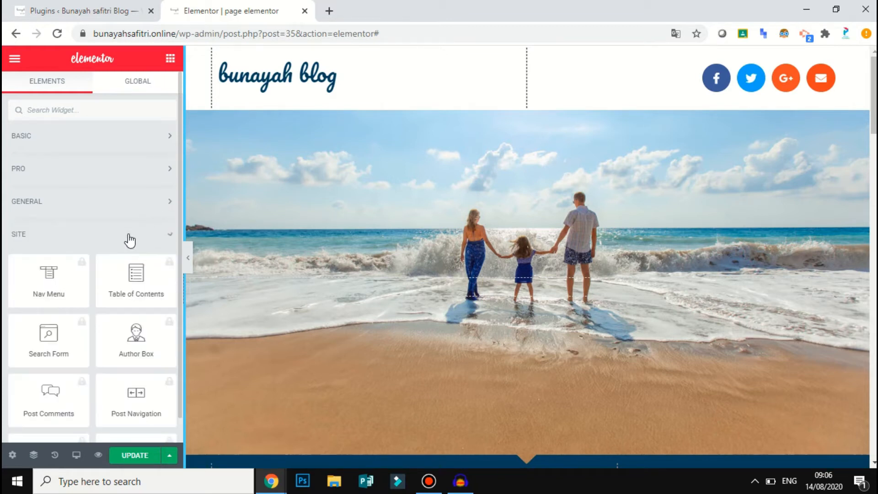
{"action": "left_click", "coordinate": [159, 236]}
{"action": "left_click_drag", "start_coordinate": [180, 199], "coordinate": [180, 175]}
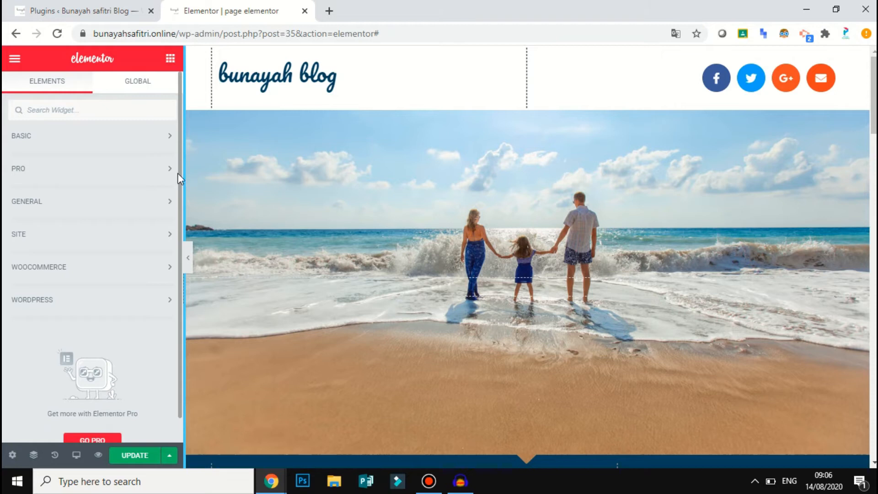
- Check the General and WordPress widget categories for a menu widget, and search the widgets for "menu"
{"action": "left_click", "coordinate": [149, 201]}
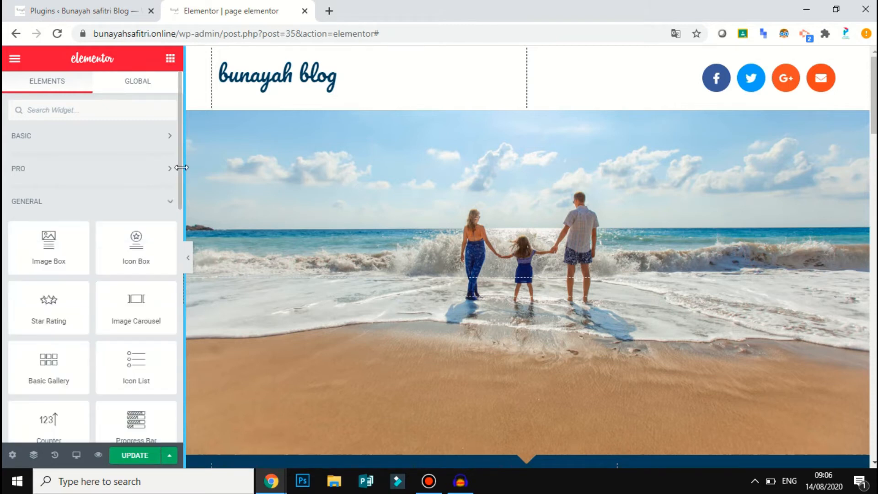
{"action": "left_click_drag", "start_coordinate": [178, 177], "coordinate": [174, 380]}
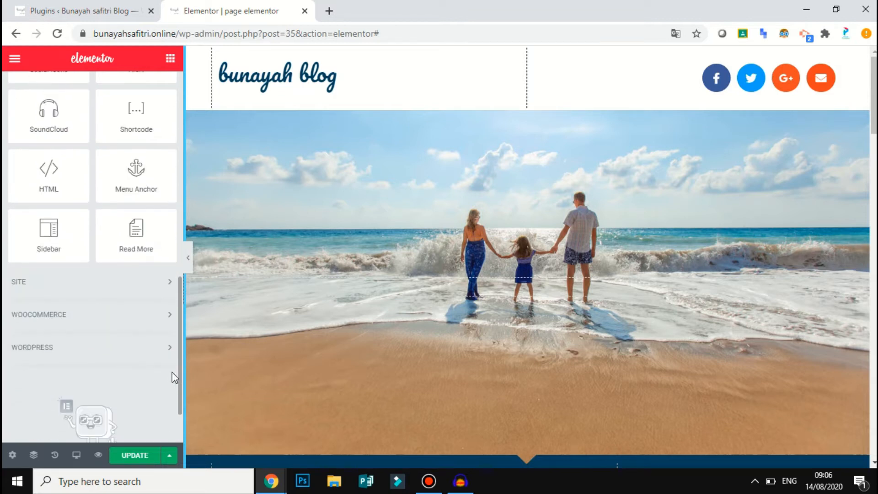
{"action": "left_click", "coordinate": [155, 347]}
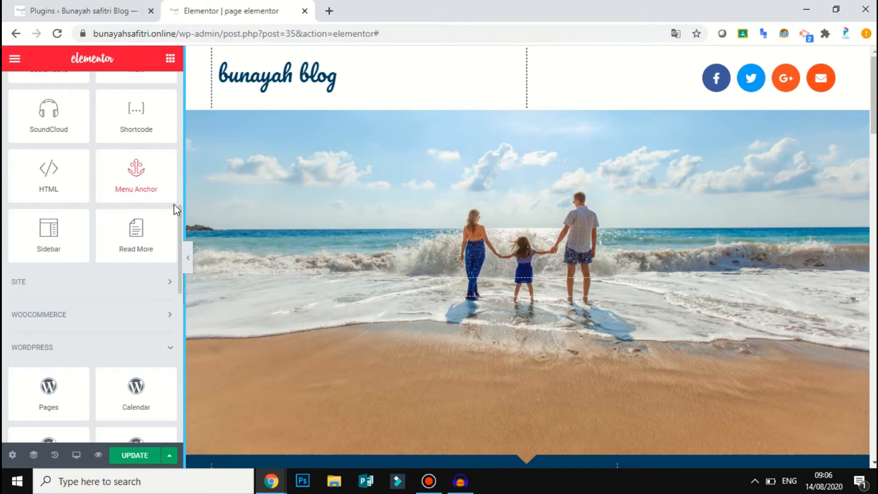
{"action": "left_click_drag", "start_coordinate": [180, 215], "coordinate": [177, 44]}
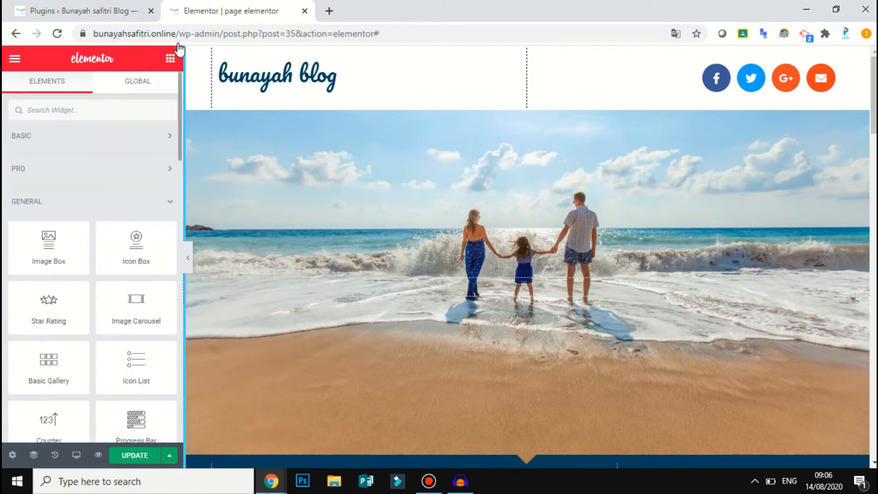
{"action": "left_click", "coordinate": [82, 110]}
{"action": "type", "text": "menu"}
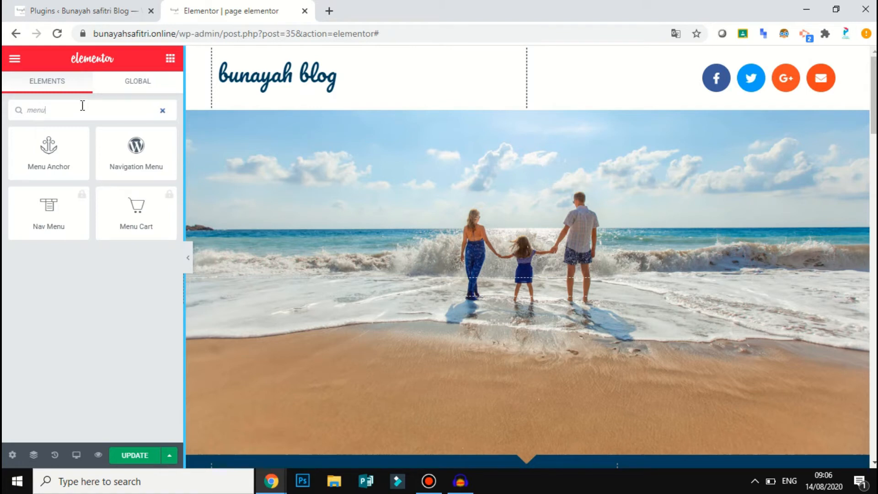
- Check the Elementor Addons & Templates - Sizzify Lite entry in the installed plugins list and return to the Elementor editor
{"action": "left_click", "coordinate": [139, 5]}
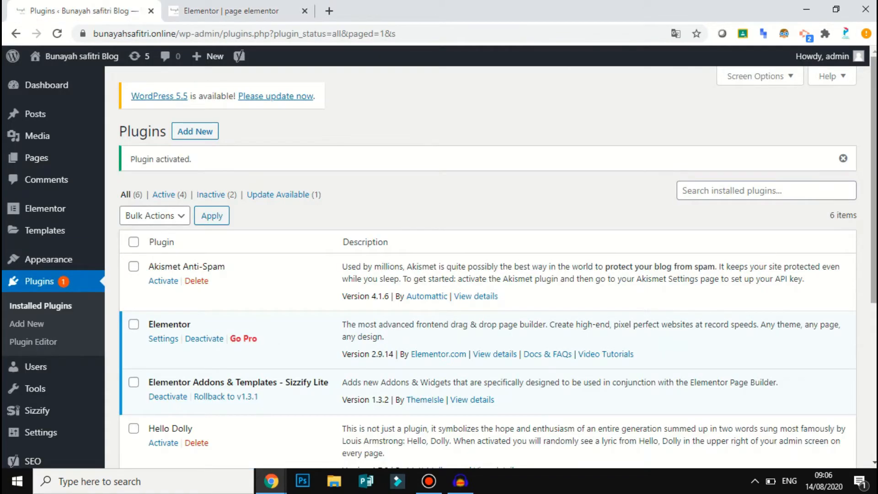
{"action": "scroll", "coordinate": [873, 228], "scroll_direction": "down", "scroll_amount": 2}
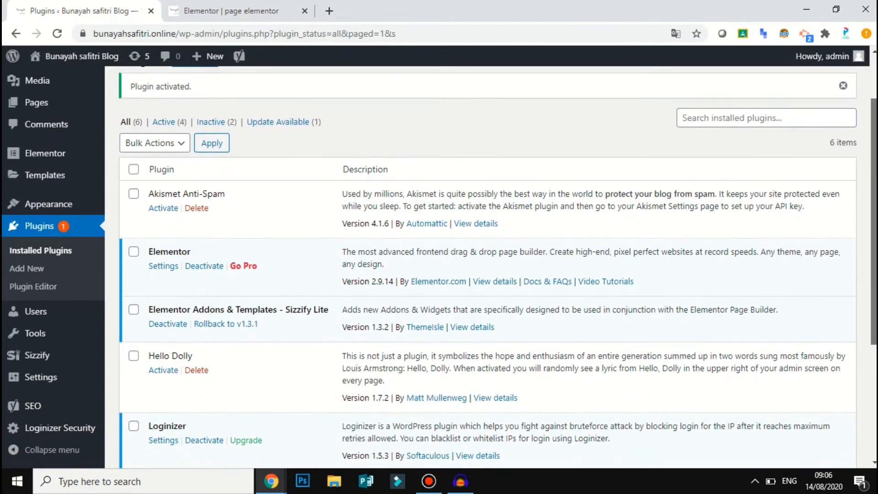
{"action": "scroll", "coordinate": [716, 243], "scroll_direction": "down", "scroll_amount": 2}
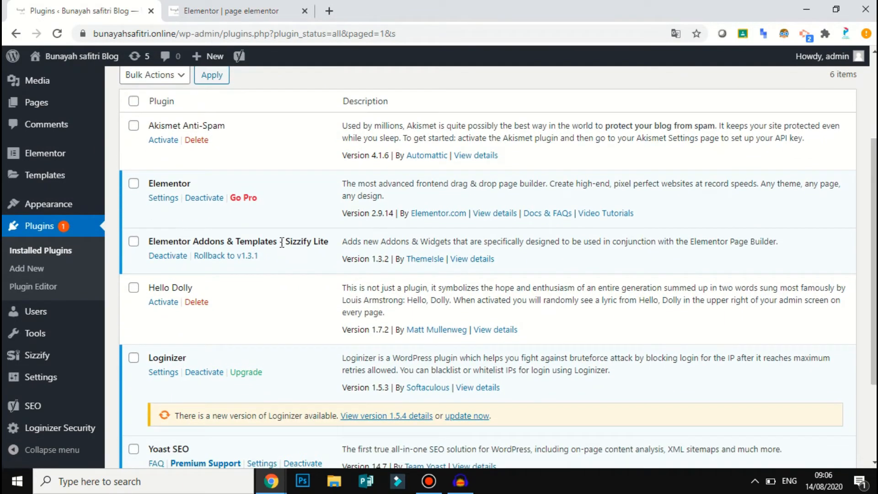
{"action": "left_click", "coordinate": [216, 7]}
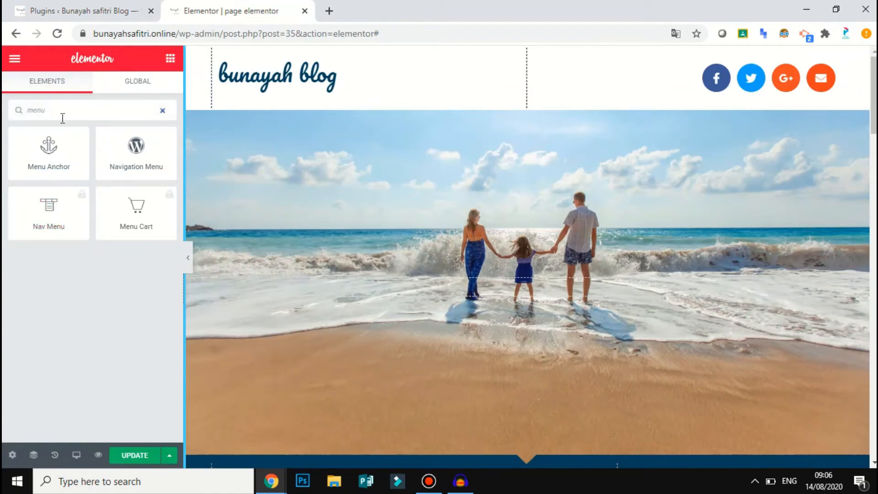
- Close the Elementor editor without saving and reopen "page elementor" with Elementor from the WordPress Pages list
{"action": "left_click", "coordinate": [15, 59]}
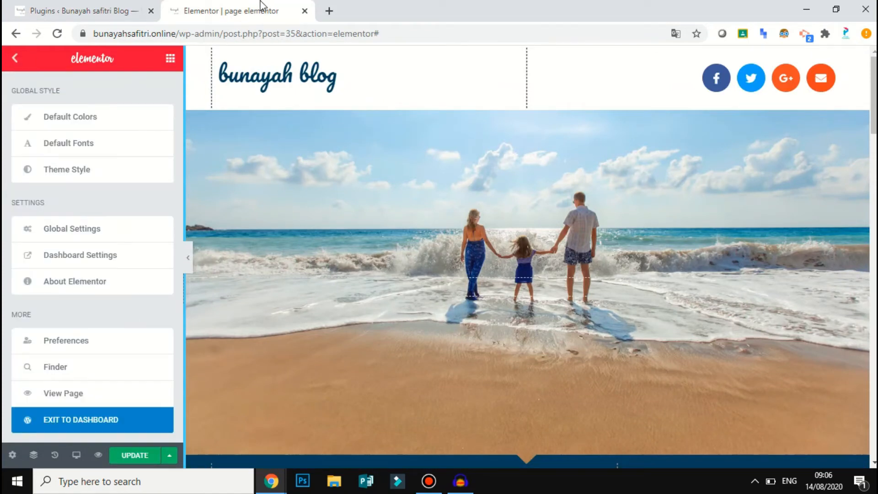
{"action": "left_click", "coordinate": [304, 11]}
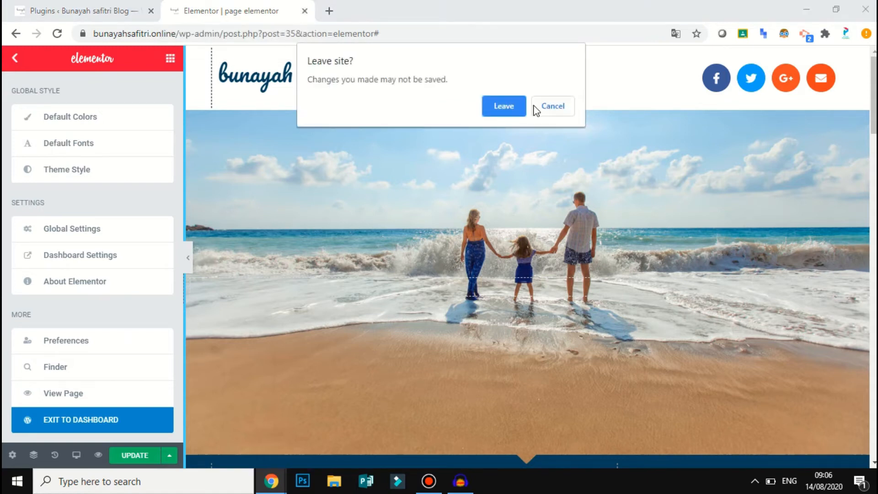
{"action": "left_click", "coordinate": [522, 111]}
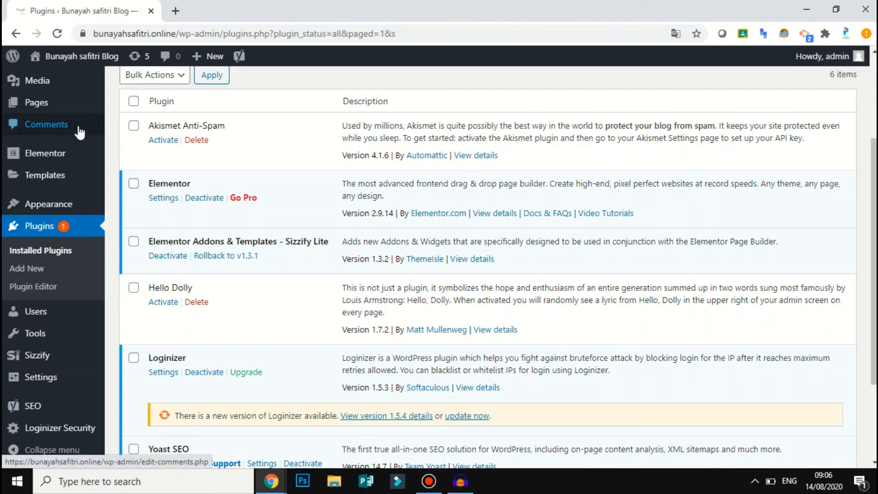
{"action": "mouse_move", "coordinate": [53, 107]}
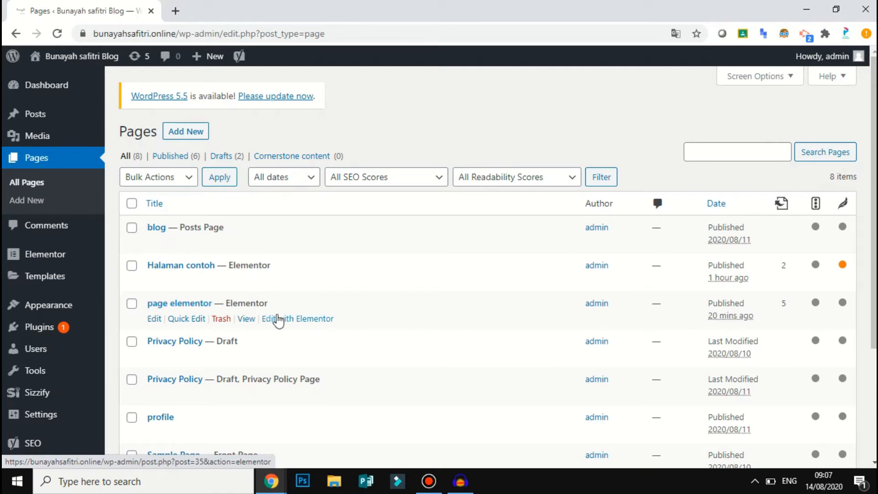
{"action": "left_click", "coordinate": [279, 318]}
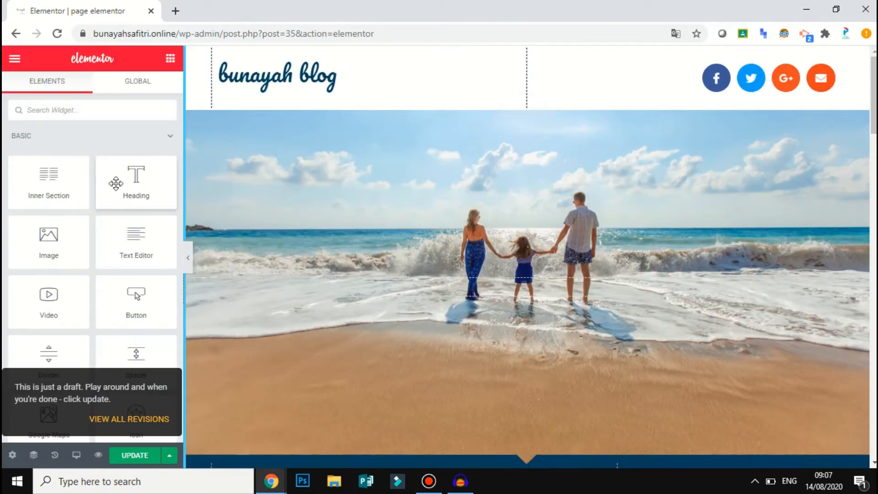
- Review the page's revisions and action history, and exit to the dashboard to reopen the page with Elementor
{"action": "left_click", "coordinate": [143, 419]}
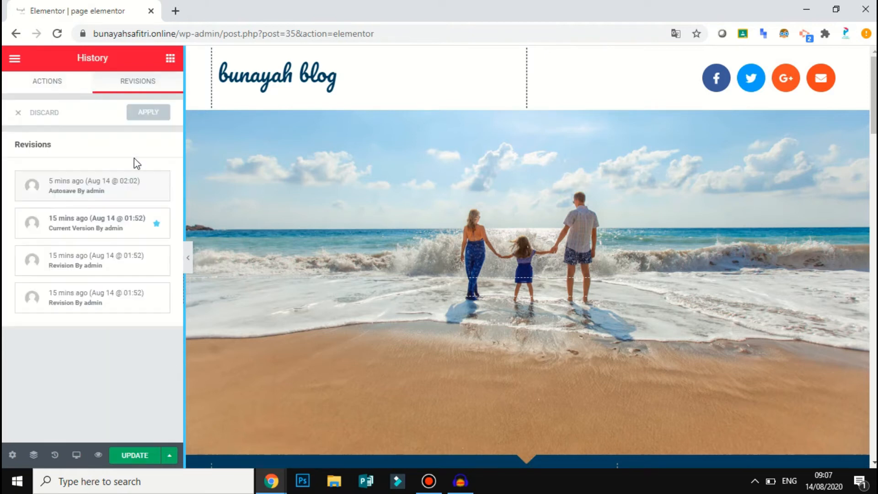
{"action": "left_click", "coordinate": [55, 85]}
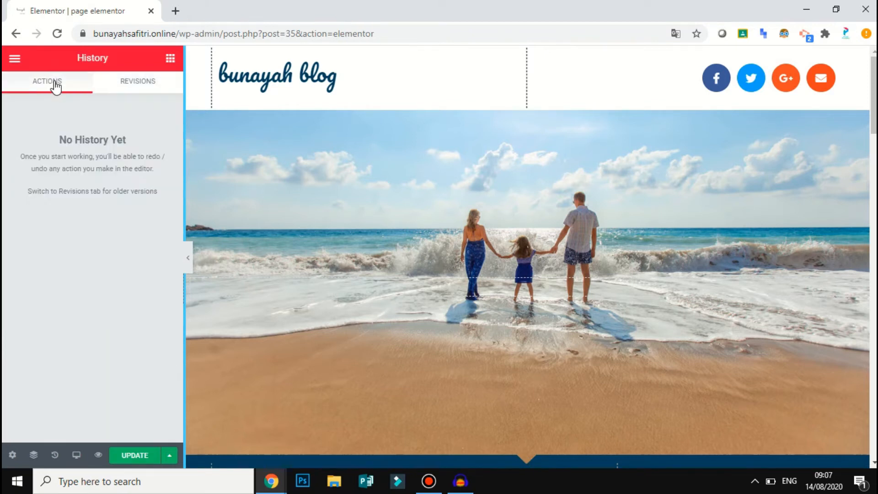
{"action": "left_click", "coordinate": [15, 59]}
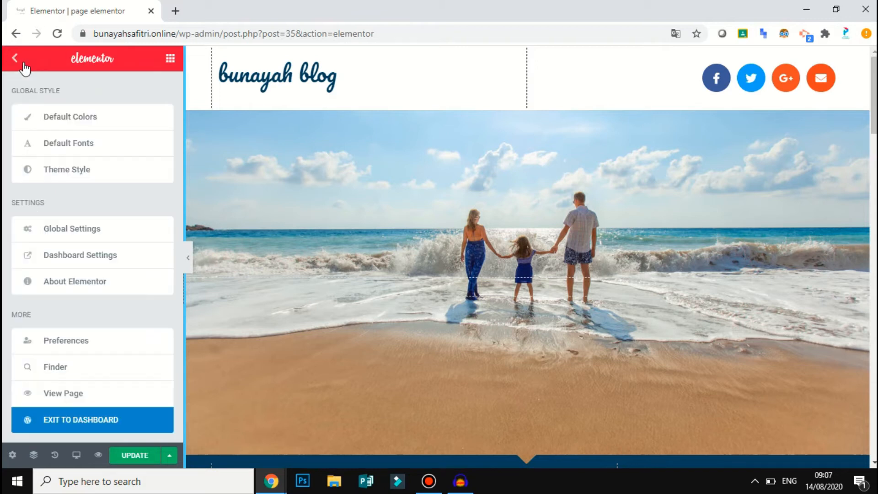
{"action": "left_click", "coordinate": [76, 418]}
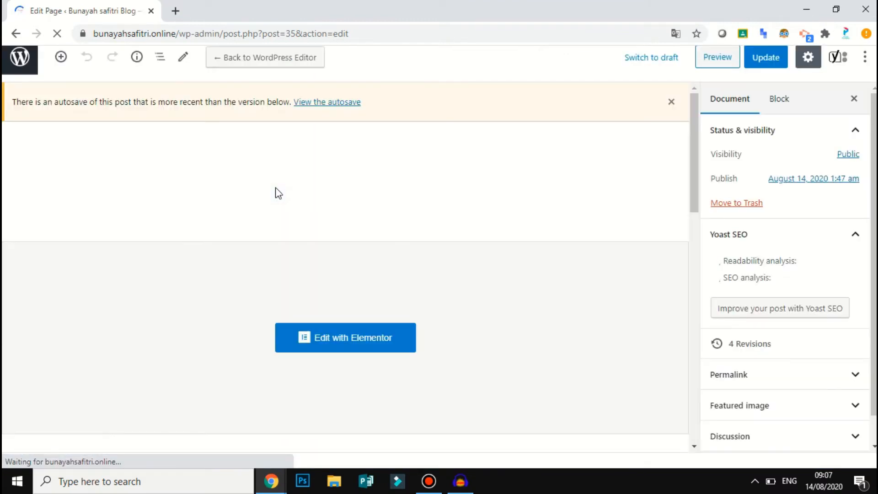
{"action": "left_click", "coordinate": [343, 352]}
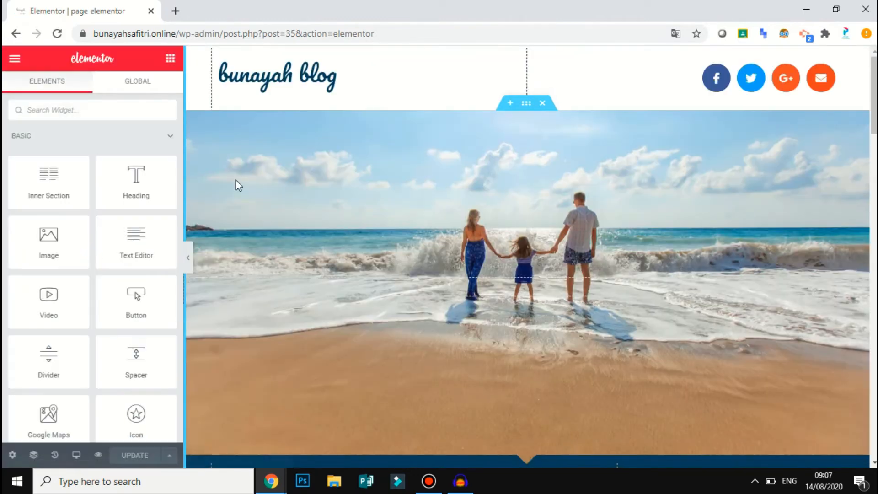
- Collapse the Basic and Pro widget categories and examine the widgets in the Sizzify Widgets category
{"action": "left_click", "coordinate": [166, 136]}
{"action": "left_click", "coordinate": [168, 172]}
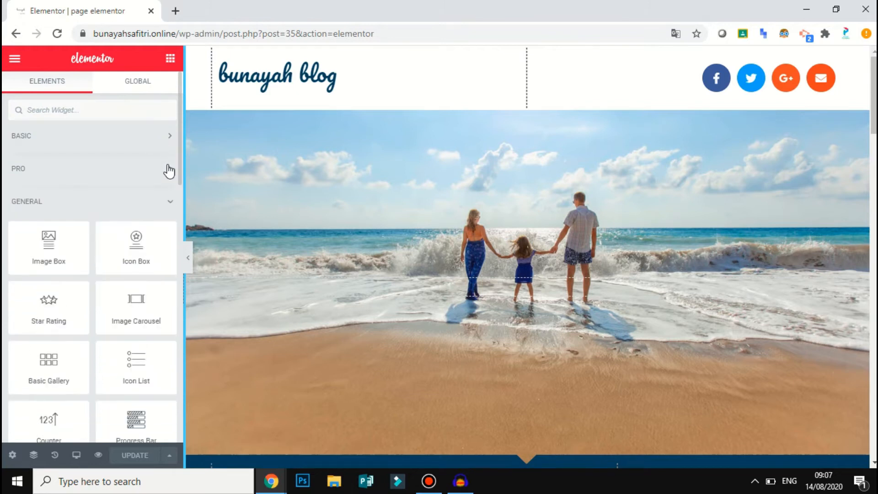
{"action": "left_click_drag", "start_coordinate": [180, 145], "coordinate": [182, 368]}
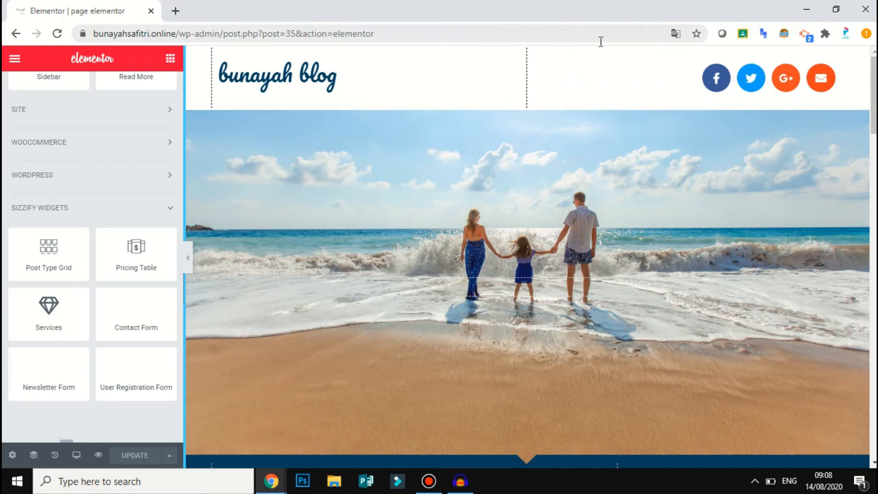
- Try the Post Type Grid widget in a new section above the blog header, and delete it
{"action": "left_click", "coordinate": [511, 55]}
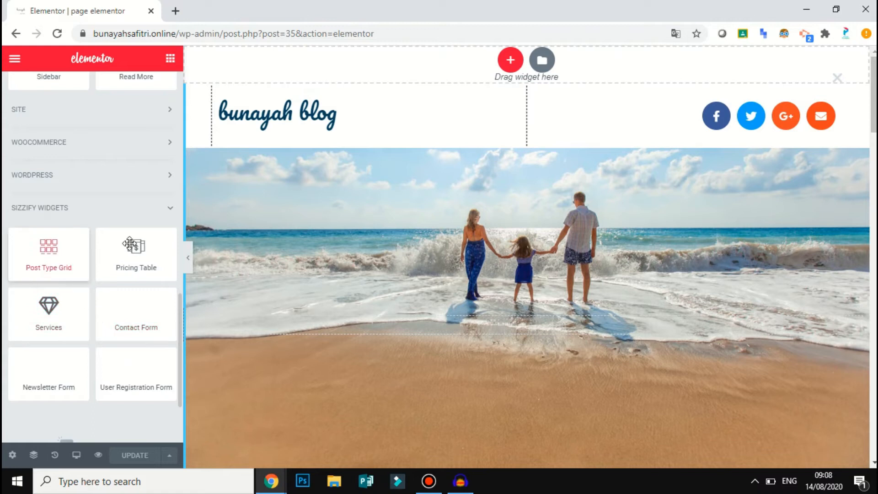
{"action": "left_click_drag", "start_coordinate": [129, 245], "coordinate": [505, 75]}
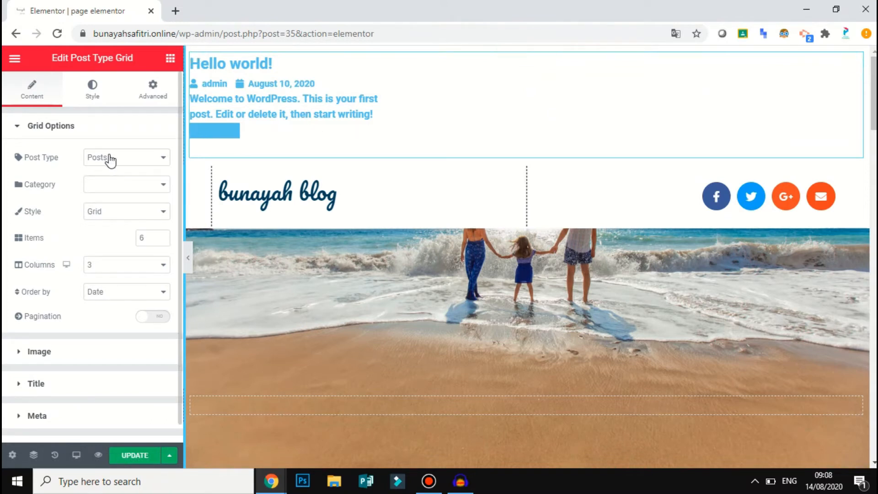
{"action": "key", "text": "Delete"}
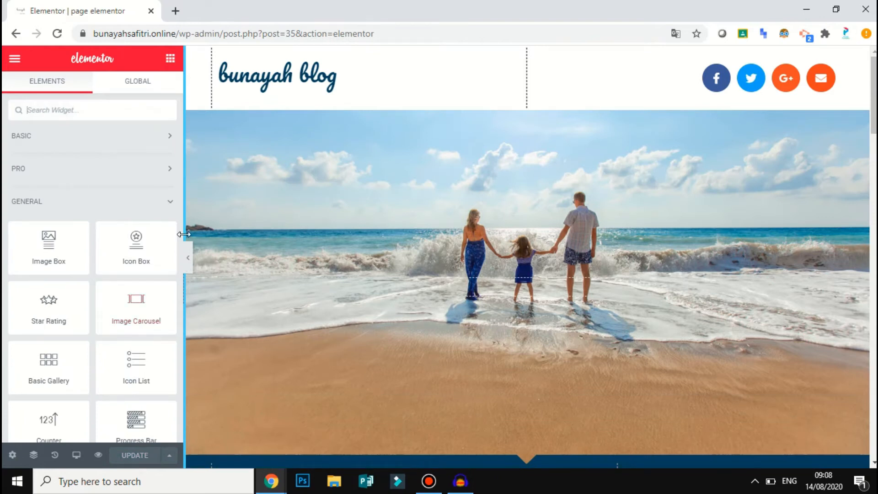
- Widen the widget panel slightly and try to place the Sizzify Services widget above the blog header
{"action": "left_click_drag", "start_coordinate": [184, 303], "coordinate": [192, 303]}
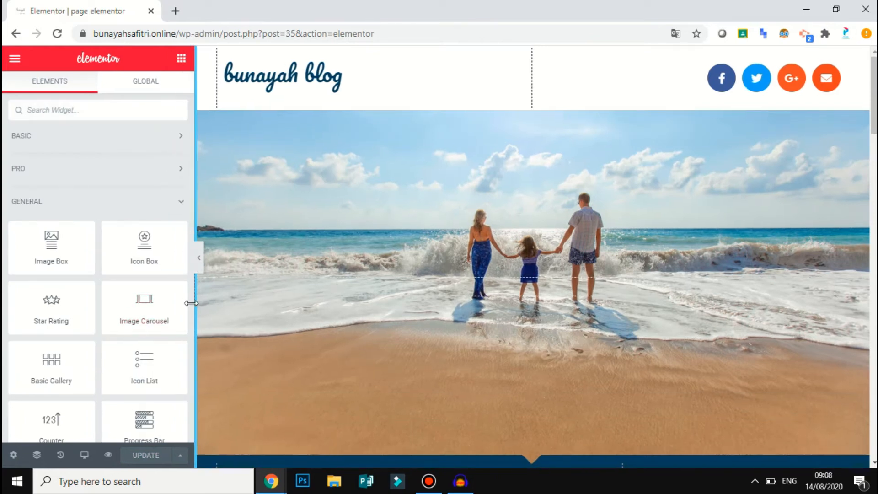
{"action": "left_click_drag", "start_coordinate": [191, 114], "coordinate": [105, 409]}
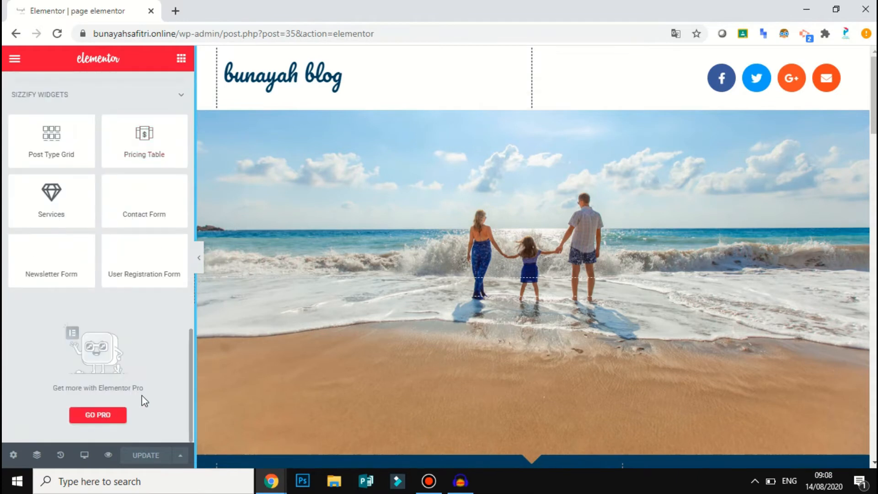
{"action": "scroll", "coordinate": [145, 401], "scroll_direction": "up", "scroll_amount": 2}
{"action": "scroll", "coordinate": [155, 362], "scroll_direction": "down", "scroll_amount": 1}
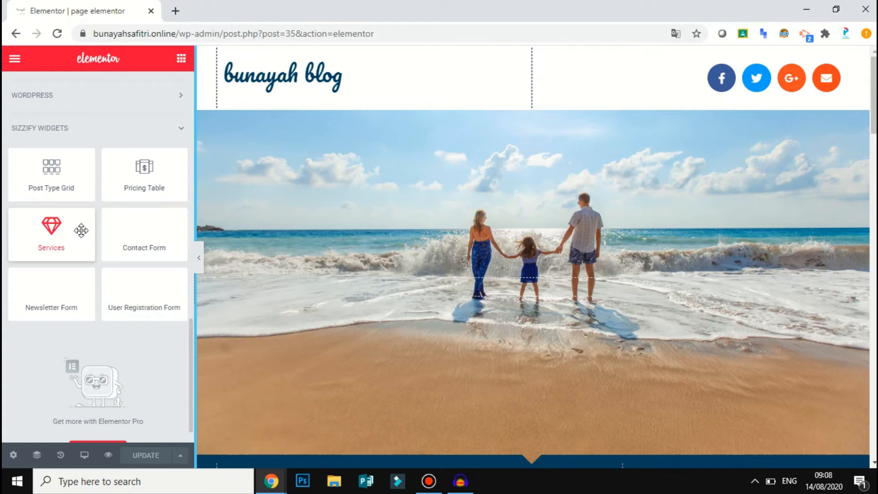
{"action": "left_click_drag", "start_coordinate": [71, 226], "coordinate": [462, 45]}
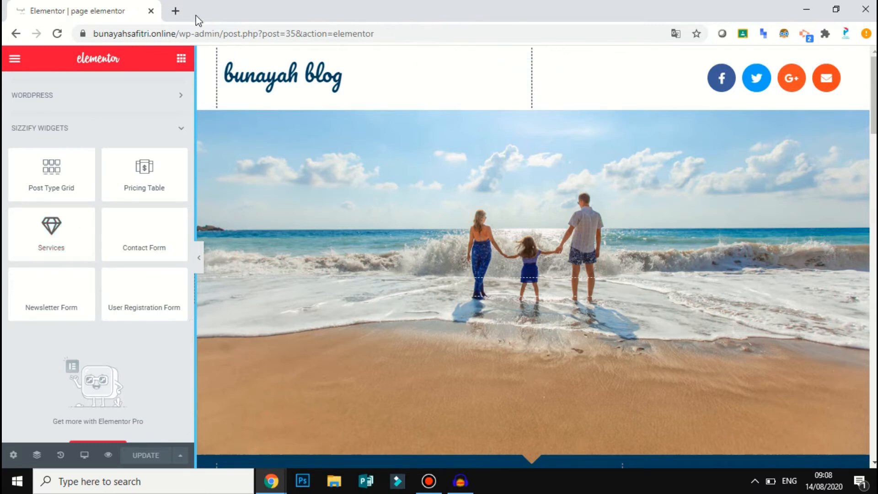
- Reopen the article "8 Best Free Elementor Add-Ons for WordPress Compared" from the browsing history in a new tab
{"action": "left_click", "coordinate": [175, 10]}
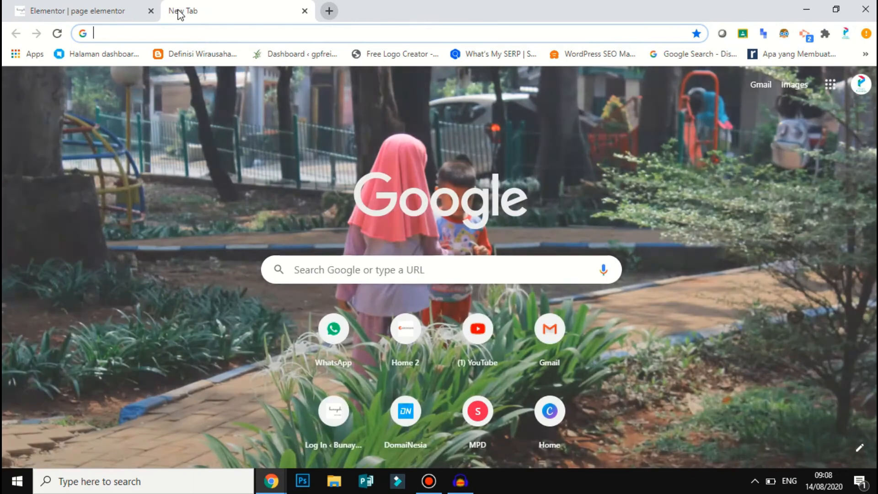
{"action": "key", "text": "ctrl+h"}
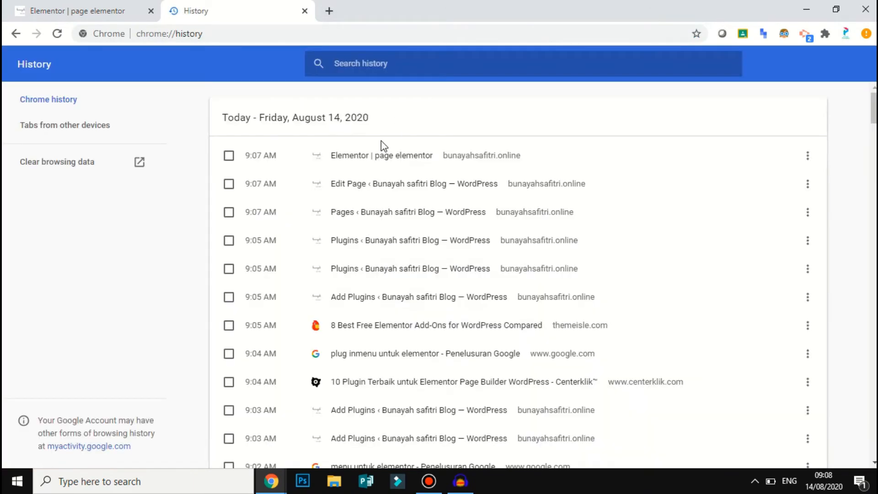
{"action": "left_click", "coordinate": [405, 327]}
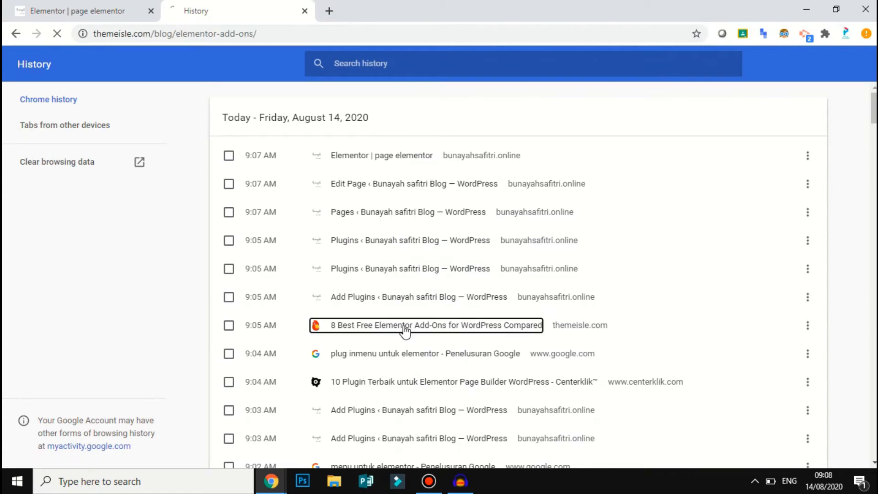
{"action": "left_click", "coordinate": [96, 6]}
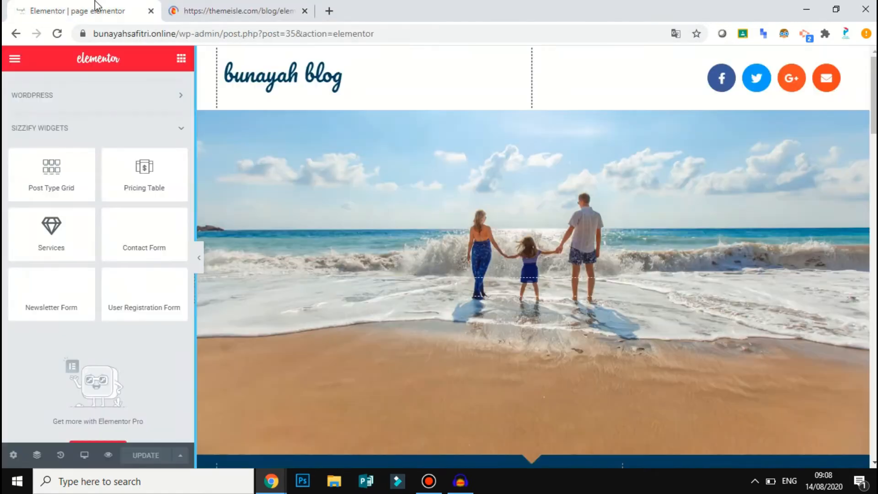
{"action": "left_click", "coordinate": [206, 7]}
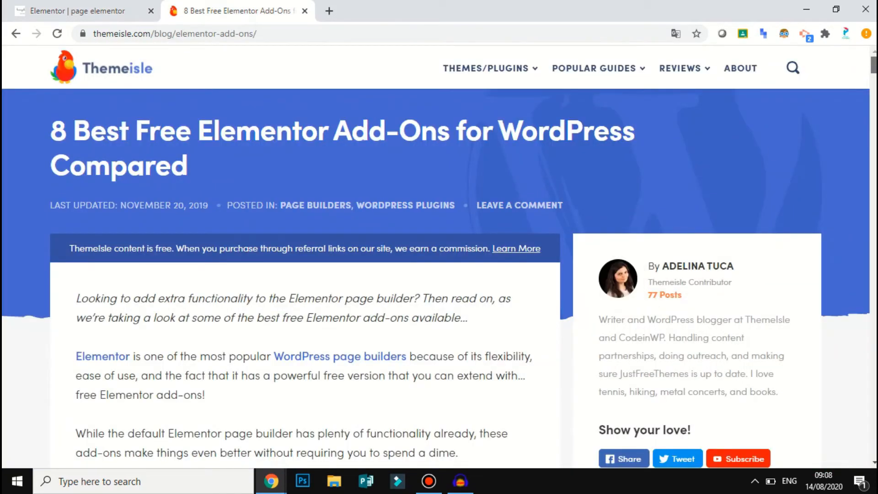
- Read through the add-ons article and examine the section on NavMenu Addon for Elementor and its header widgets
{"action": "scroll", "coordinate": [439, 256], "scroll_direction": "down", "scroll_amount": 20}
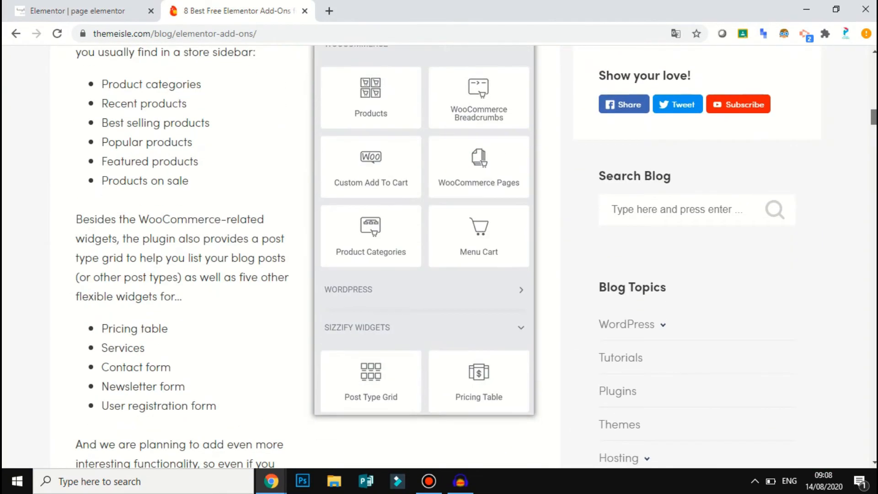
{"action": "scroll", "coordinate": [307, 256], "scroll_direction": "down", "scroll_amount": 15}
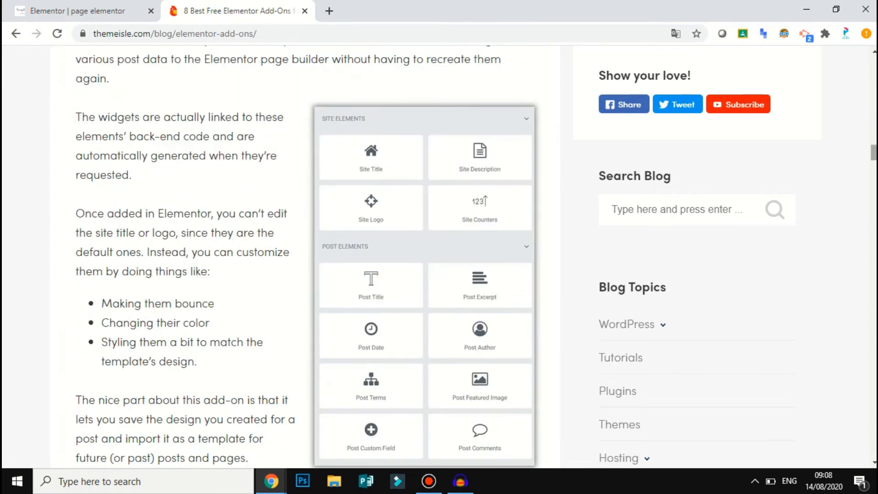
{"action": "scroll", "coordinate": [307, 256], "scroll_direction": "down", "scroll_amount": 15}
{"action": "scroll", "coordinate": [307, 256], "scroll_direction": "down", "scroll_amount": 12}
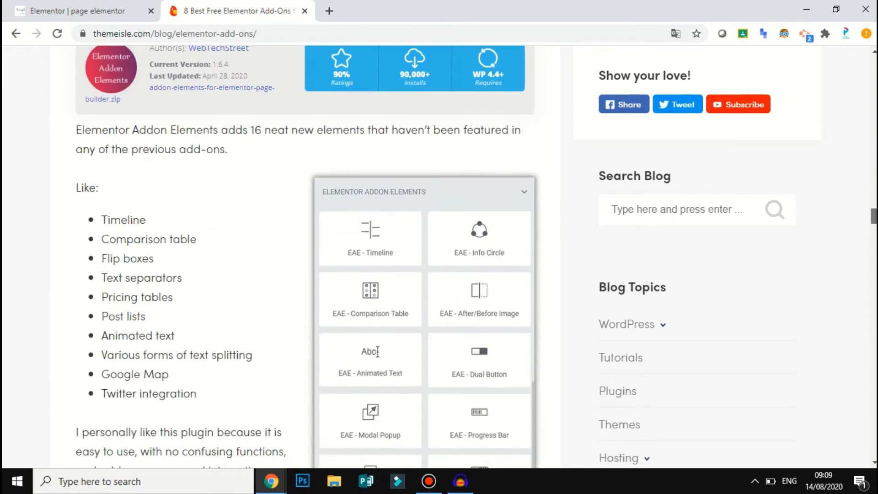
{"action": "scroll", "coordinate": [307, 256], "scroll_direction": "down", "scroll_amount": 15}
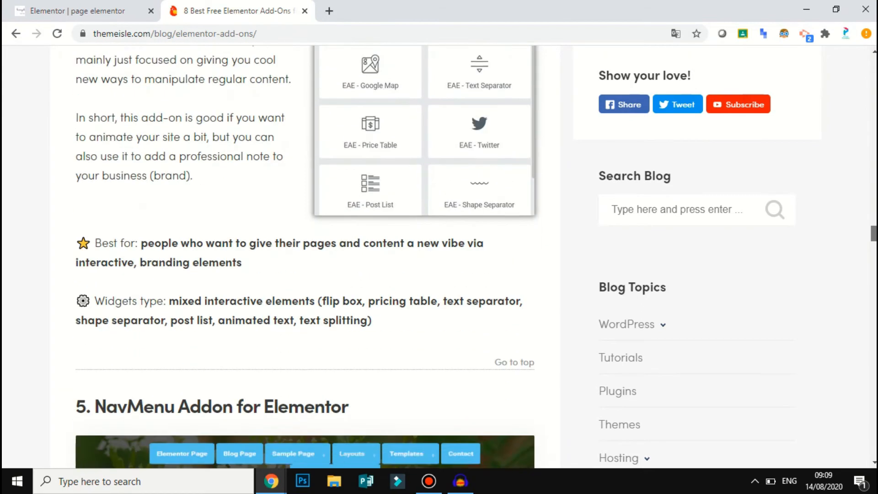
{"action": "scroll", "coordinate": [307, 256], "scroll_direction": "down", "scroll_amount": 1}
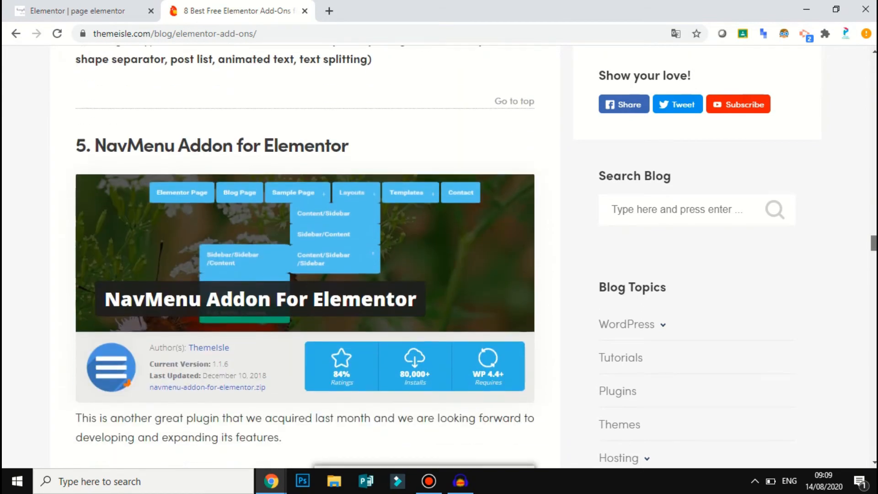
{"action": "scroll", "coordinate": [306, 256], "scroll_direction": "down", "scroll_amount": 3}
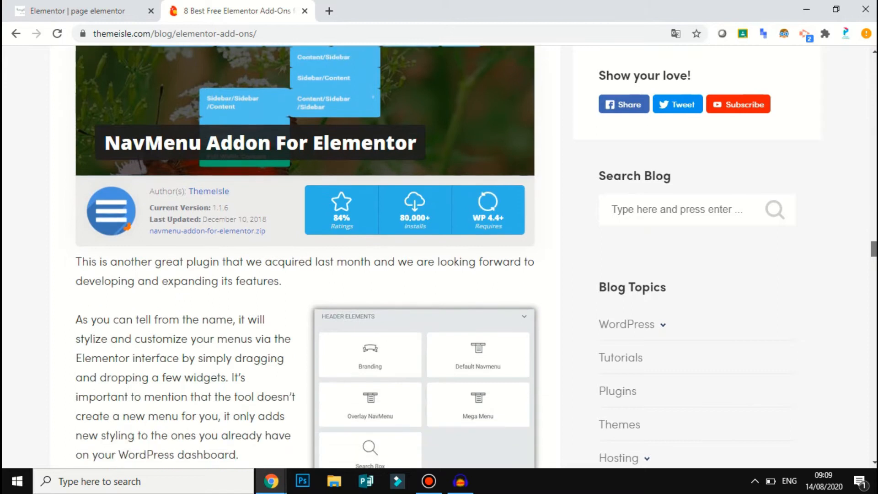
{"action": "scroll", "coordinate": [306, 256], "scroll_direction": "down", "scroll_amount": 1}
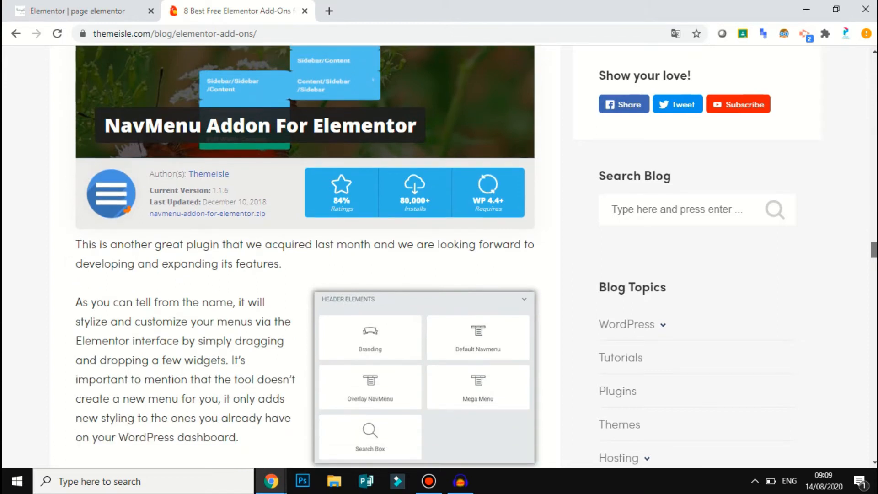
{"action": "scroll", "coordinate": [307, 256], "scroll_direction": "up", "scroll_amount": 4}
{"action": "scroll", "coordinate": [223, 260], "scroll_direction": "down", "scroll_amount": 2}
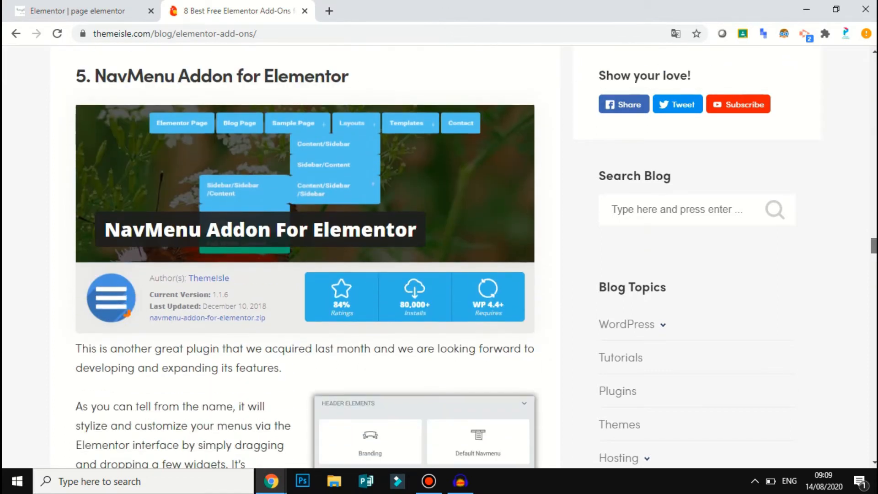
{"action": "scroll", "coordinate": [223, 260], "scroll_direction": "up", "scroll_amount": 1}
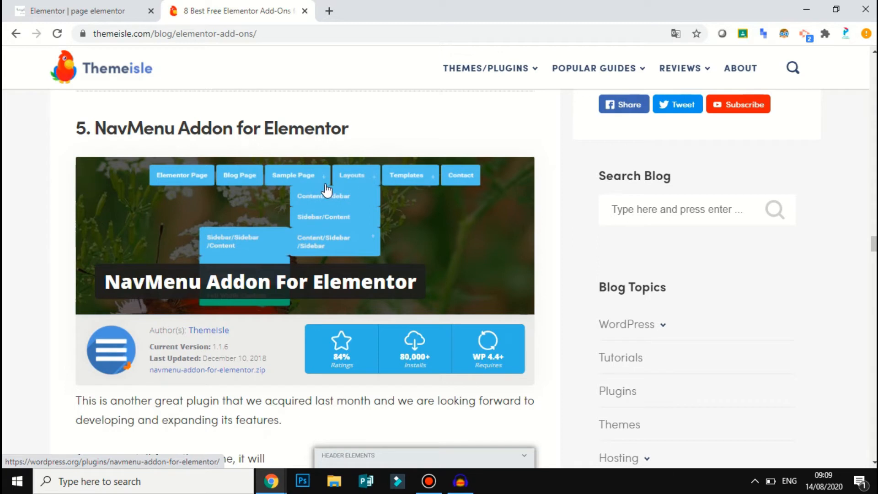
- Collapse the Sizzify Widgets category in the page editor and close the add-ons article
{"action": "left_click", "coordinate": [28, 5]}
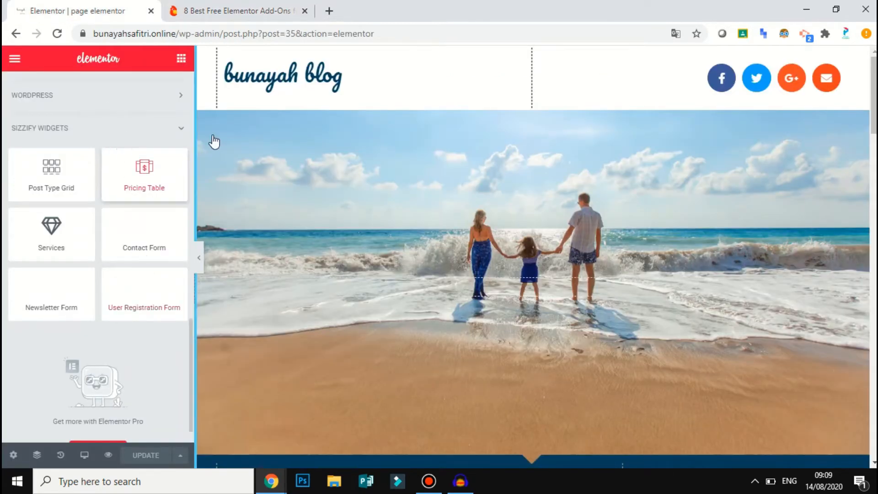
{"action": "left_click", "coordinate": [182, 129]}
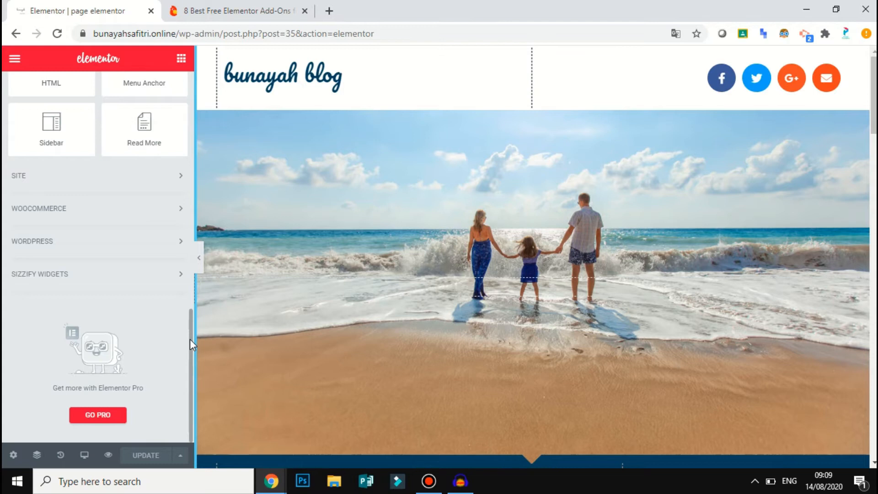
{"action": "left_click_drag", "start_coordinate": [191, 339], "coordinate": [185, 103]}
{"action": "left_click", "coordinate": [305, 10]}
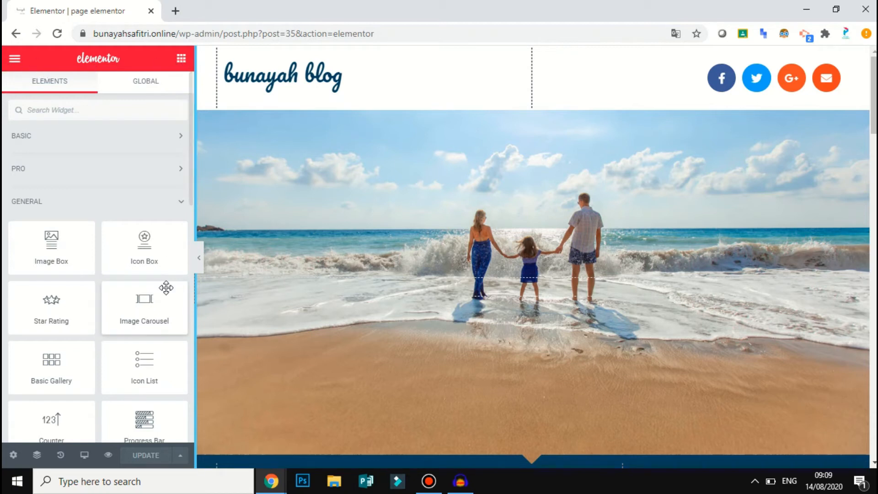
- Try the Default page layout for the page in its general settings
{"action": "left_click", "coordinate": [12, 457]}
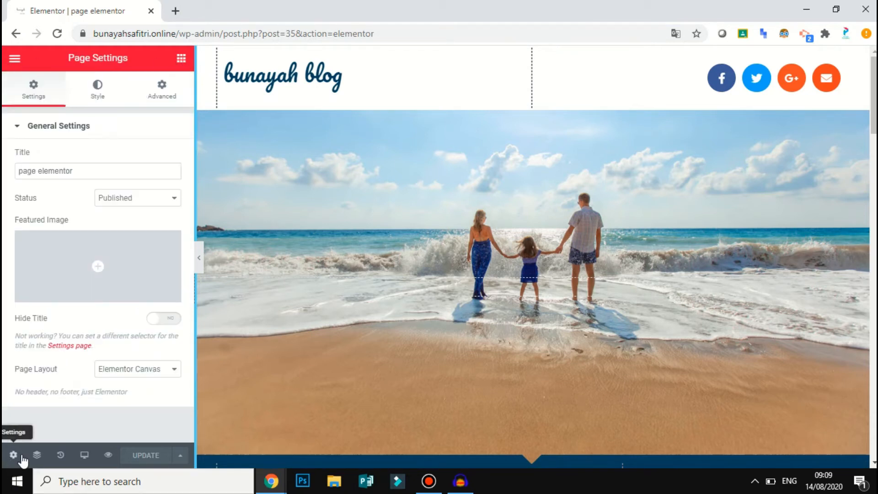
{"action": "left_click", "coordinate": [160, 378]}
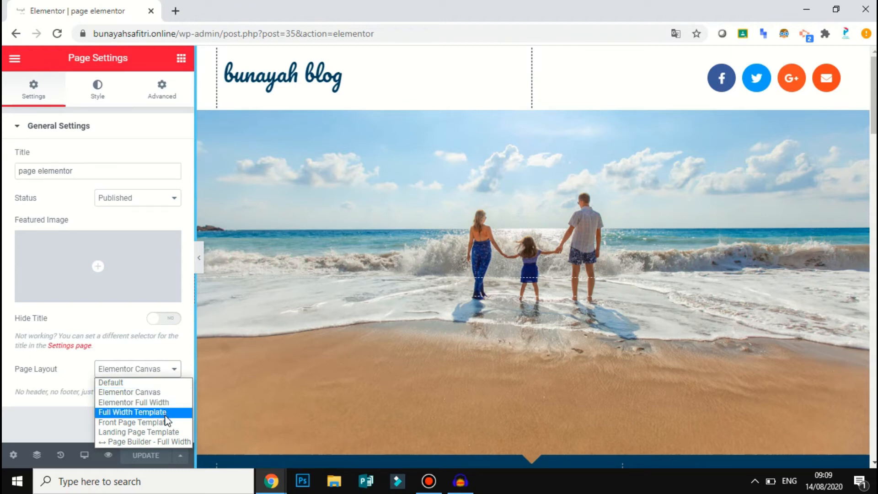
{"action": "left_click", "coordinate": [158, 385]}
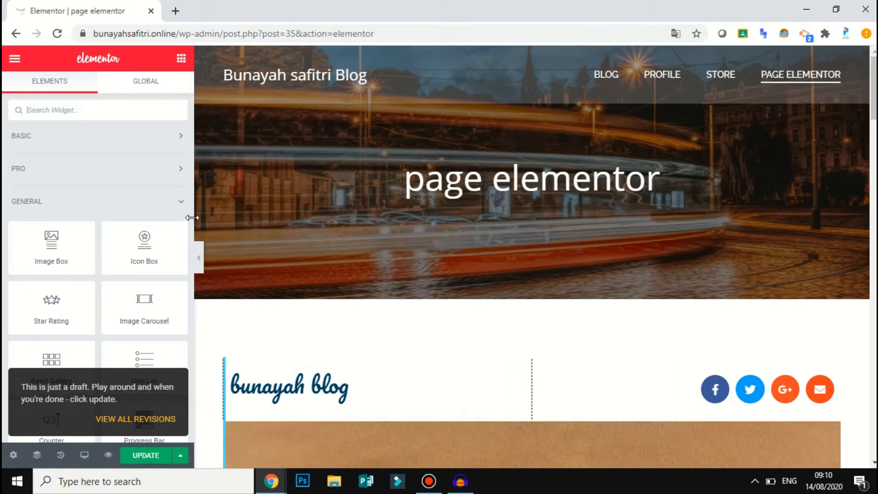
- Try the Elementor Full Width page layout and check how the page content looks
{"action": "scroll", "coordinate": [192, 216], "scroll_direction": "down", "scroll_amount": 1}
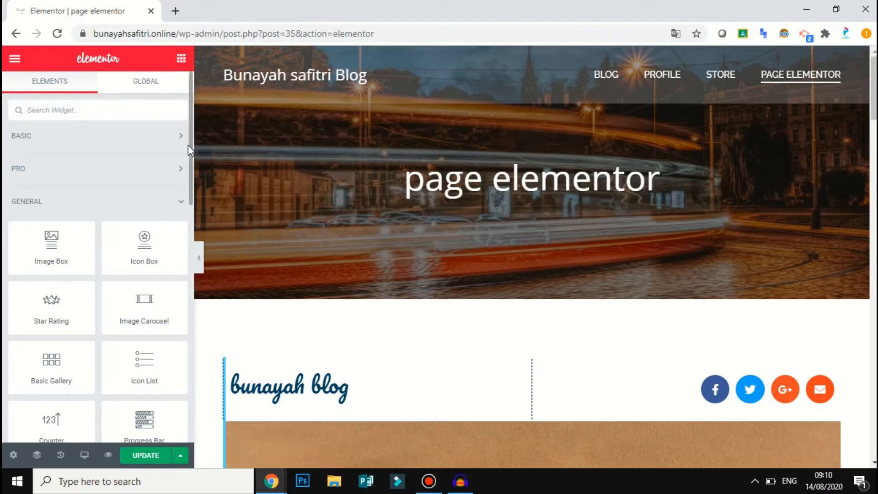
{"action": "left_click_drag", "start_coordinate": [191, 144], "coordinate": [37, 455]}
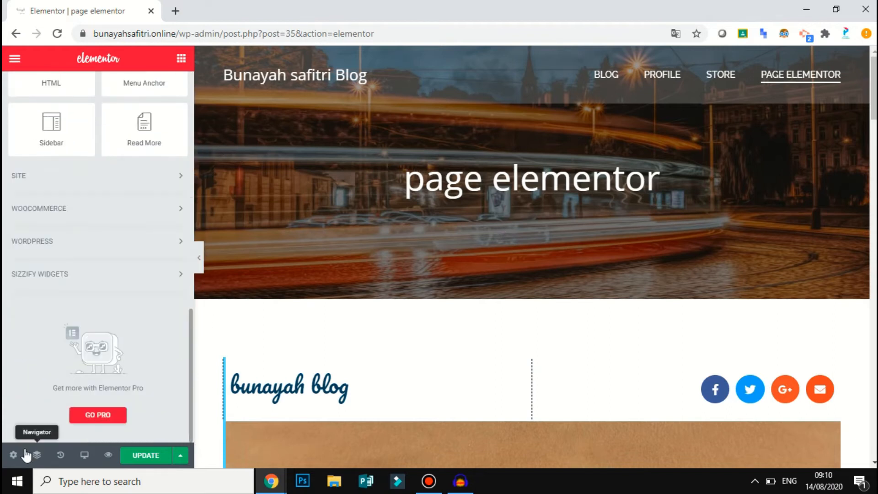
{"action": "left_click", "coordinate": [14, 455]}
{"action": "left_click", "coordinate": [155, 371]}
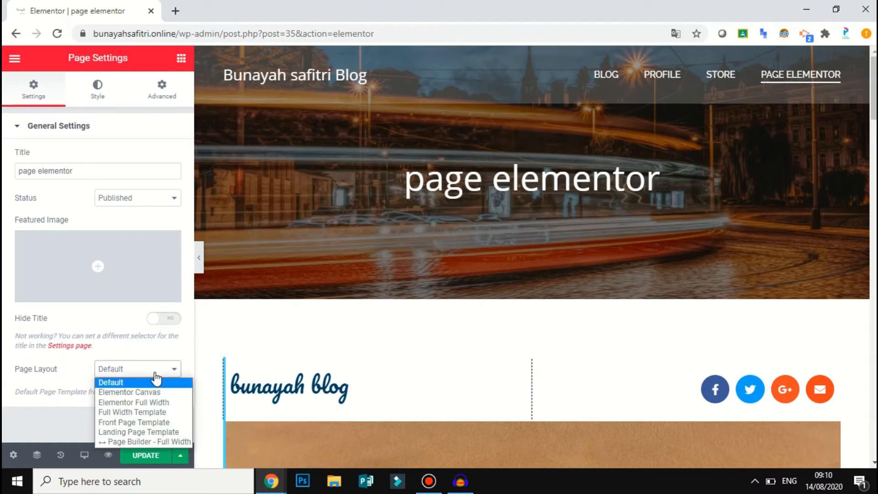
{"action": "left_click", "coordinate": [155, 402]}
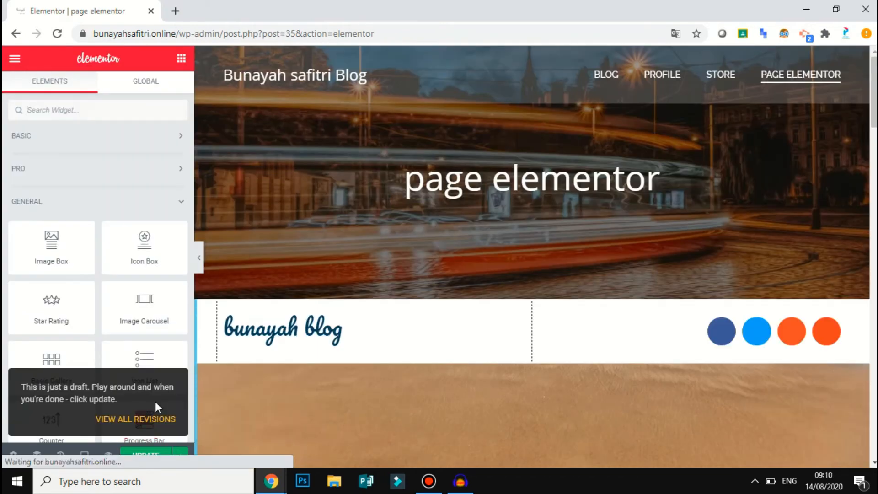
{"action": "mouse_move", "coordinate": [875, 123]}
{"action": "left_mouse_down"}
{"action": "mouse_move", "coordinate": [875, 152]}
{"action": "mouse_move", "coordinate": [874, 129]}
{"action": "left_mouse_up"}
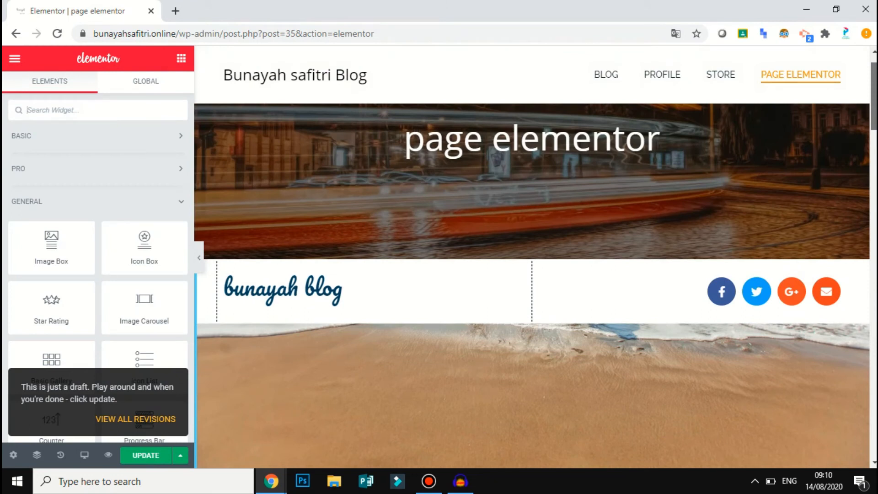
- Set the page layout to Full Width Template and check how the navigation menu behaves along the page
{"action": "left_click", "coordinate": [10, 456]}
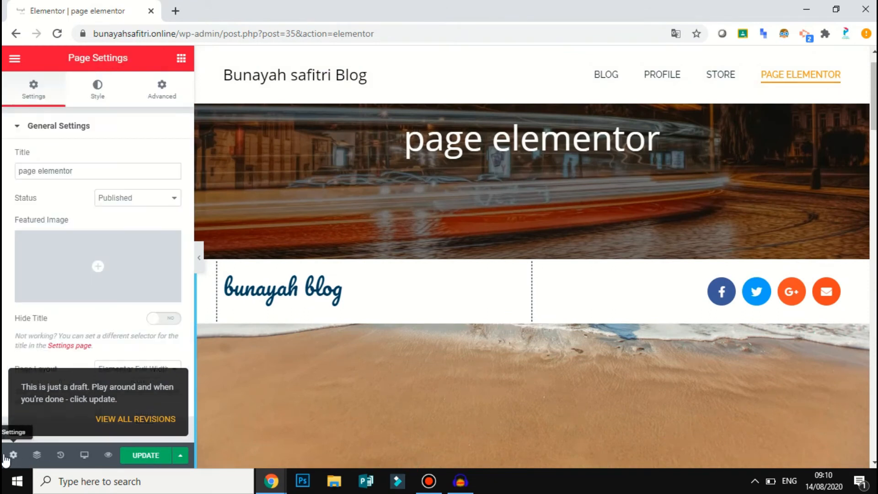
{"action": "left_click", "coordinate": [147, 369]}
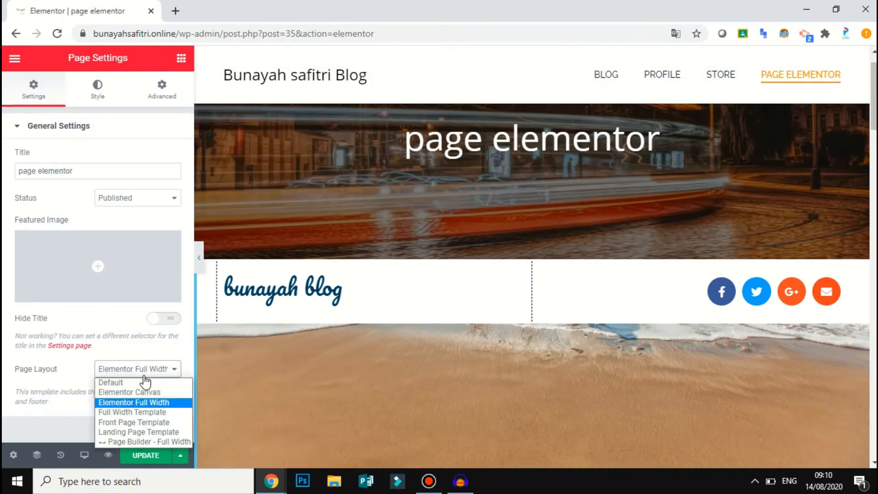
{"action": "left_click", "coordinate": [152, 413]}
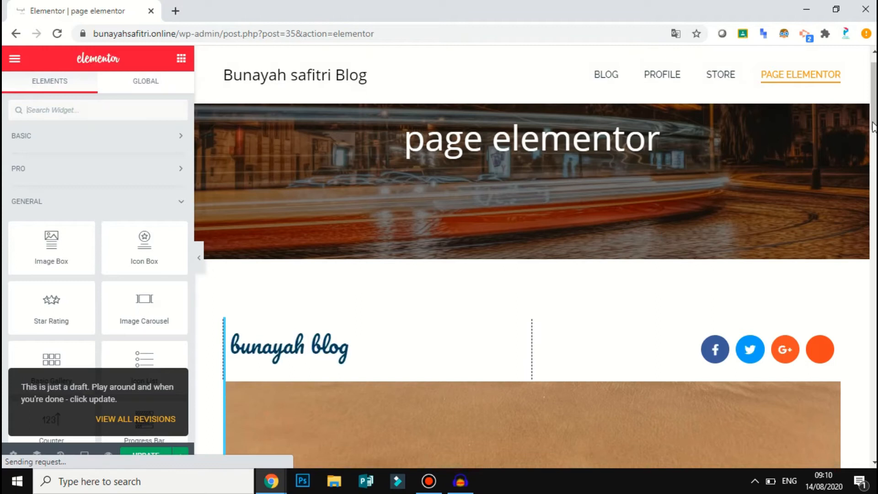
{"action": "left_click_drag", "start_coordinate": [874, 127], "coordinate": [874, 198]}
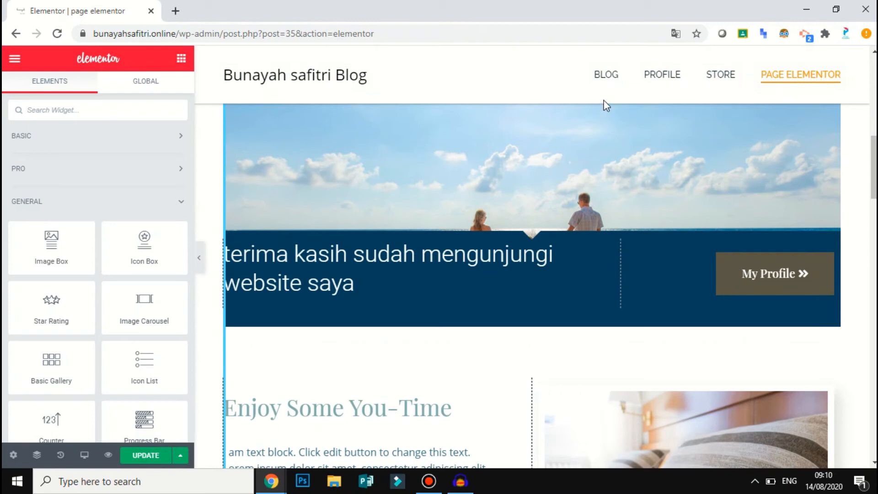
{"action": "left_click_drag", "start_coordinate": [874, 164], "coordinate": [875, 86]}
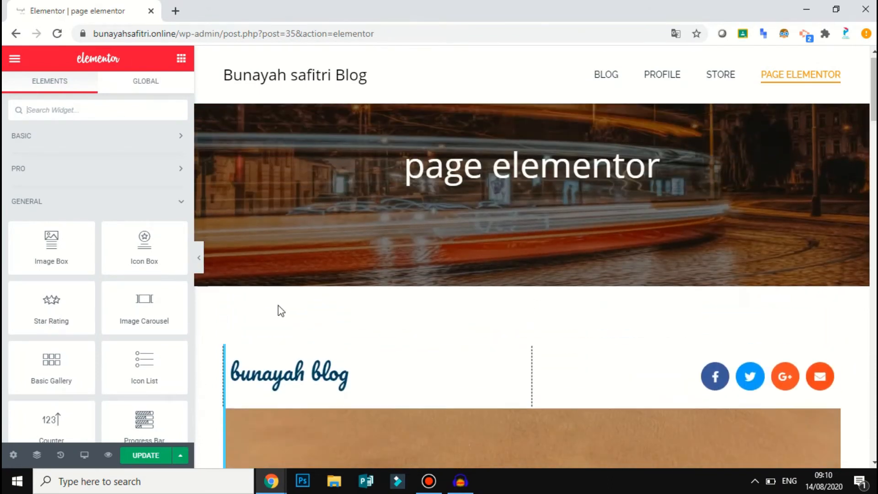
- Open the Navigator and inspect the Rooms, Rooms 2 and Header sections of the page
{"action": "left_click", "coordinate": [37, 456]}
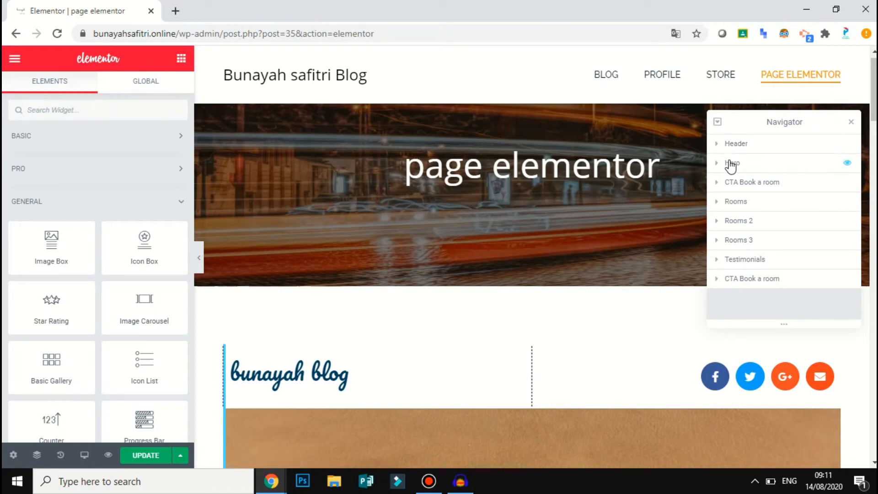
{"action": "left_click", "coordinate": [735, 206]}
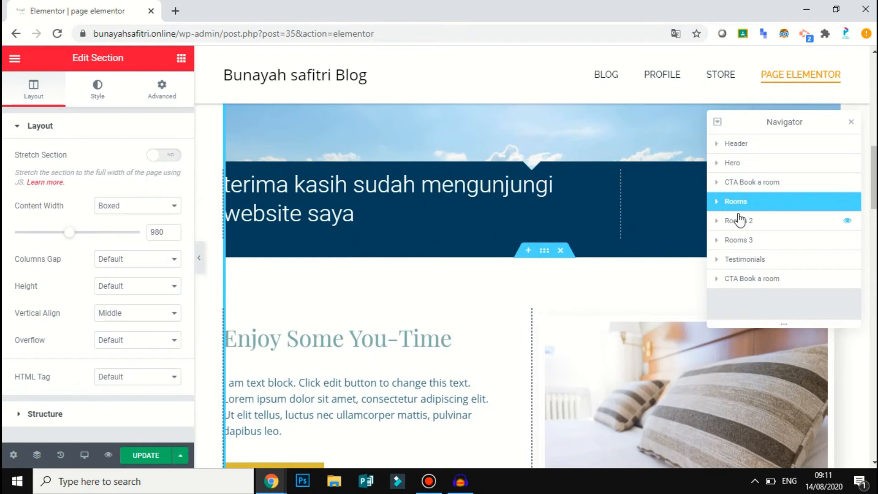
{"action": "left_click", "coordinate": [739, 221]}
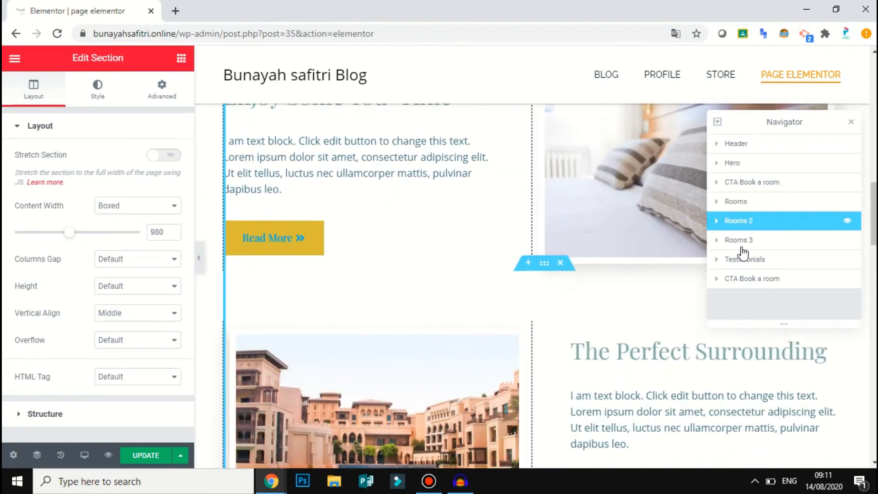
{"action": "left_click_drag", "start_coordinate": [874, 209], "coordinate": [874, 246]}
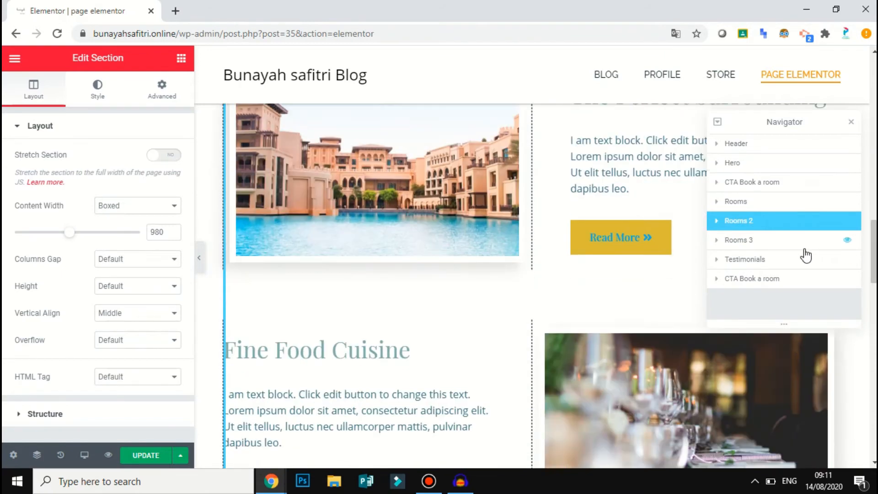
{"action": "left_click", "coordinate": [747, 144]}
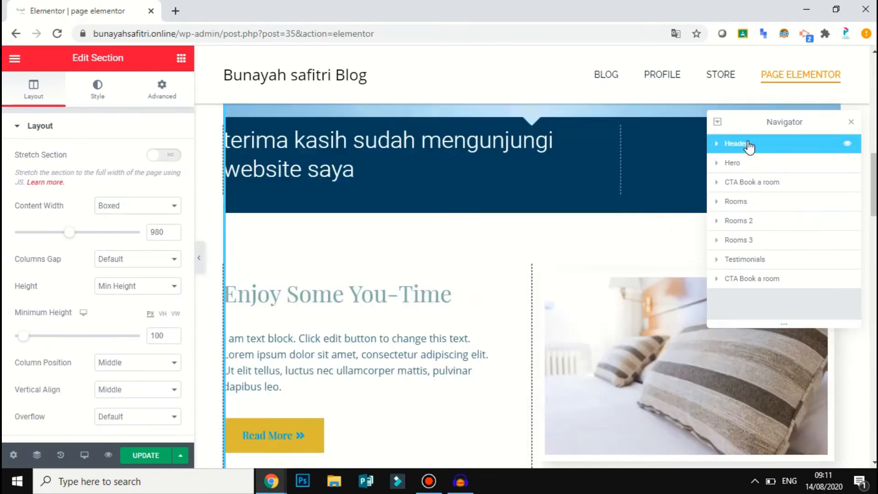
- Inspect the Hero and first CTA Book a room sections through the Navigator and close it
{"action": "left_click", "coordinate": [748, 169]}
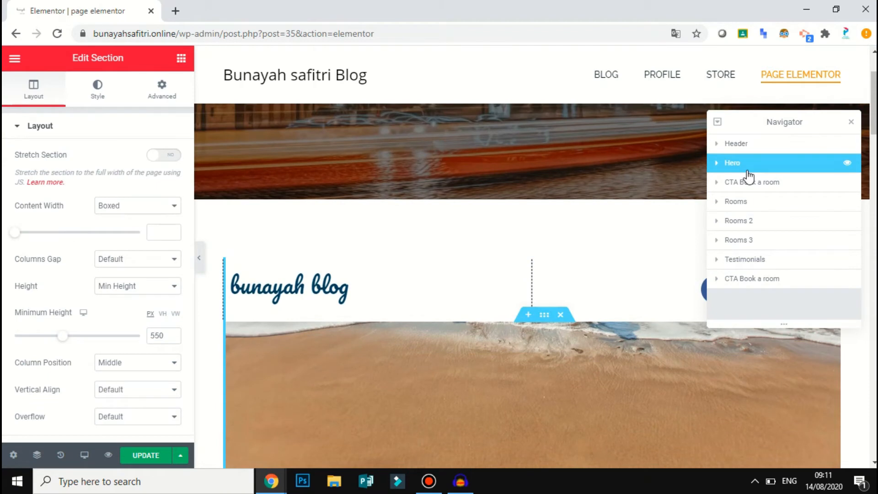
{"action": "left_click", "coordinate": [747, 184]}
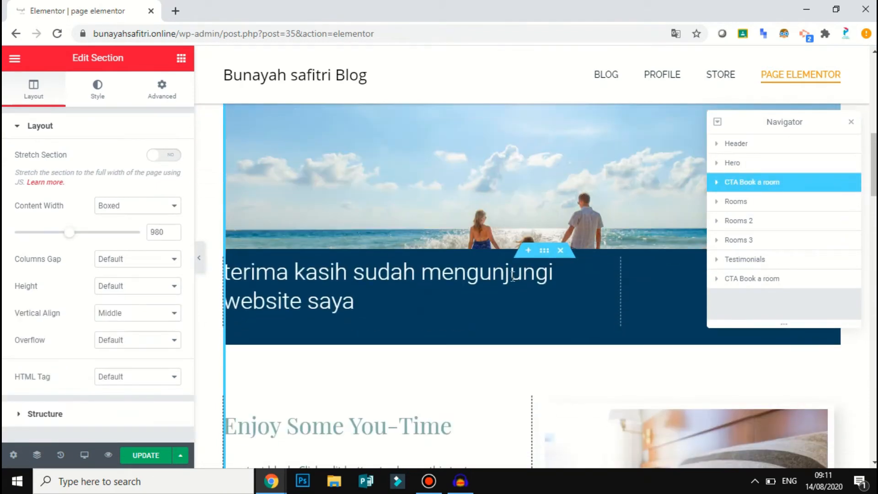
{"action": "left_click", "coordinate": [852, 124]}
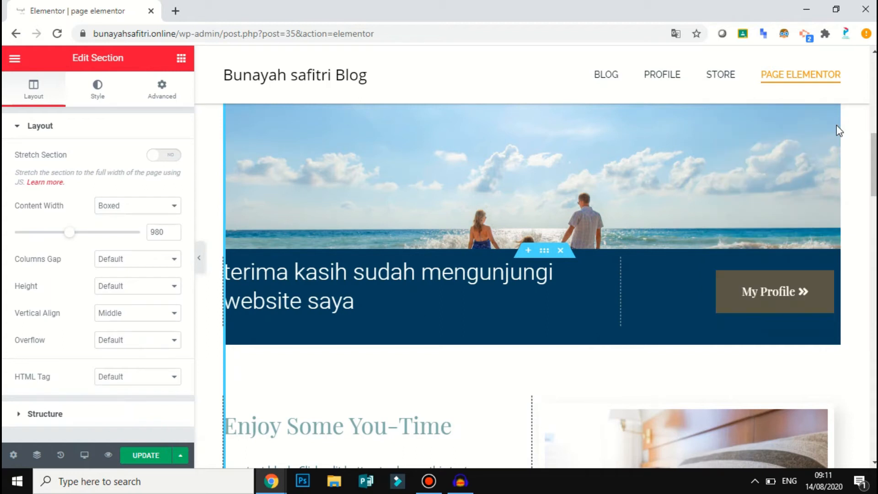
- Try restoring an earlier page layout edit from the history and return to the most recent edit
{"action": "left_click", "coordinate": [60, 456]}
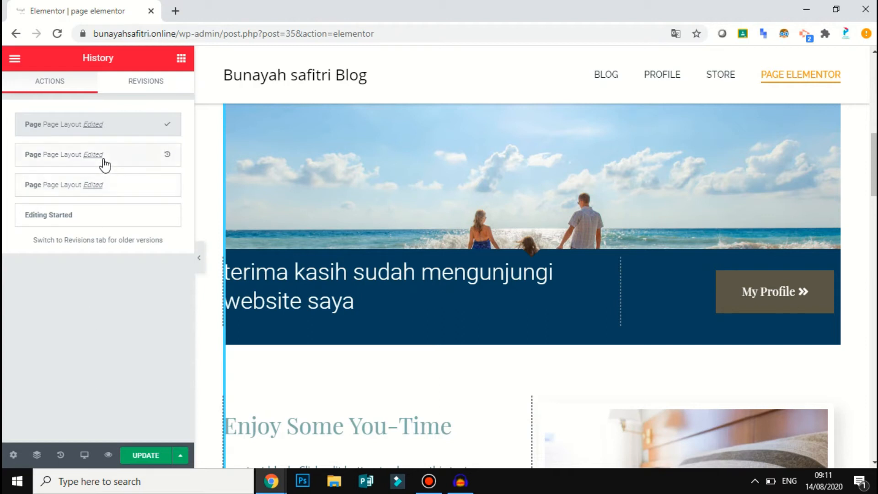
{"action": "left_click", "coordinate": [113, 185]}
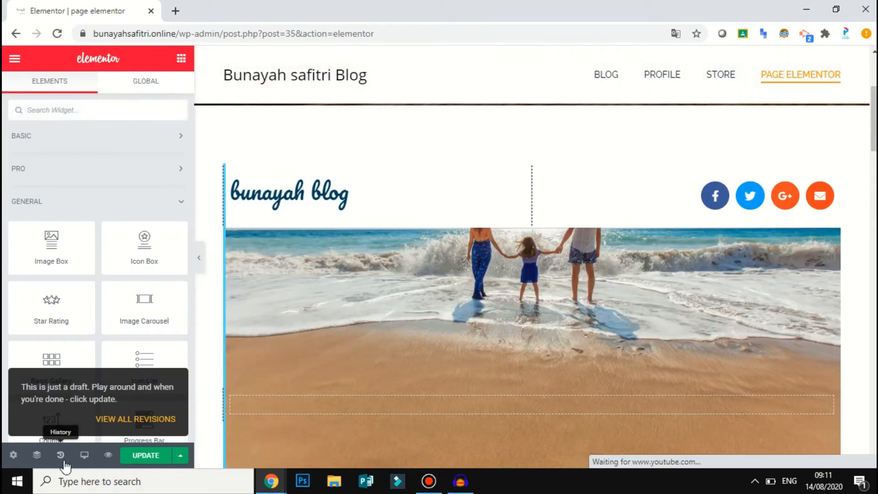
{"action": "left_click", "coordinate": [65, 462]}
{"action": "left_click", "coordinate": [108, 129]}
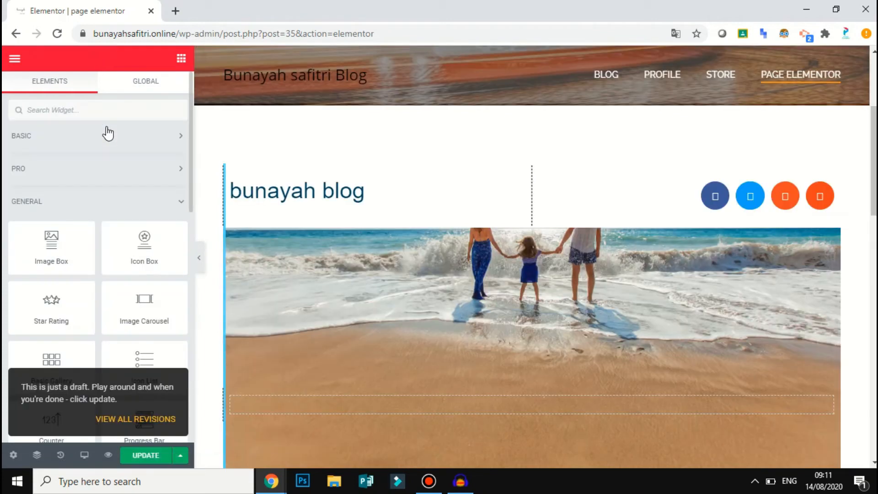
- Preview the page in the tablet and mobile sizes, examining the mobile version down to the Fine Food Cuisine section
{"action": "left_click", "coordinate": [85, 456]}
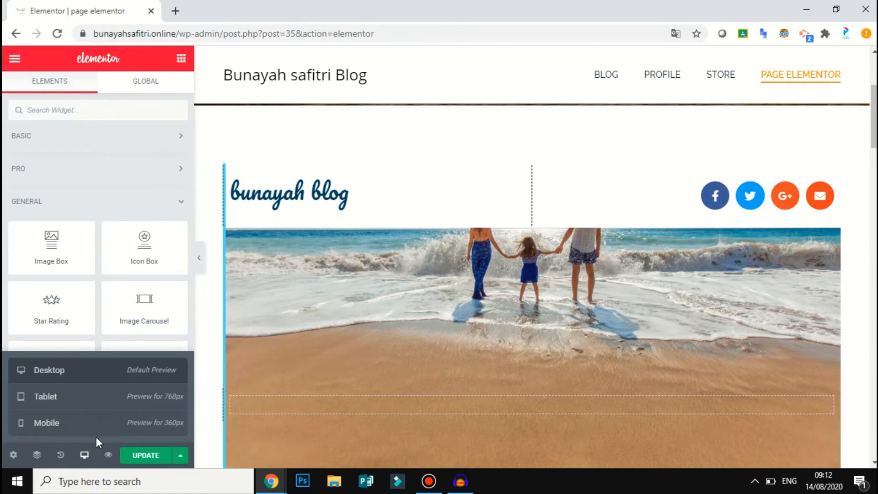
{"action": "left_click_drag", "start_coordinate": [874, 120], "coordinate": [874, 90]}
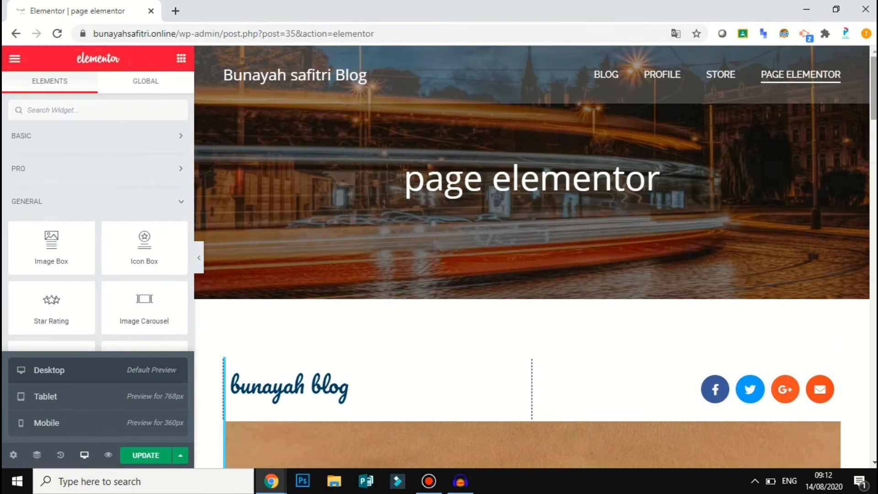
{"action": "left_click", "coordinate": [148, 402]}
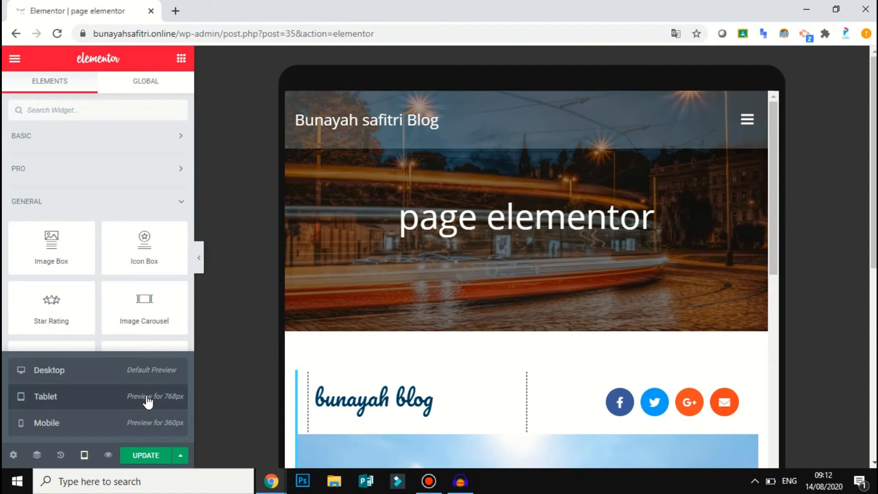
{"action": "left_click", "coordinate": [133, 426]}
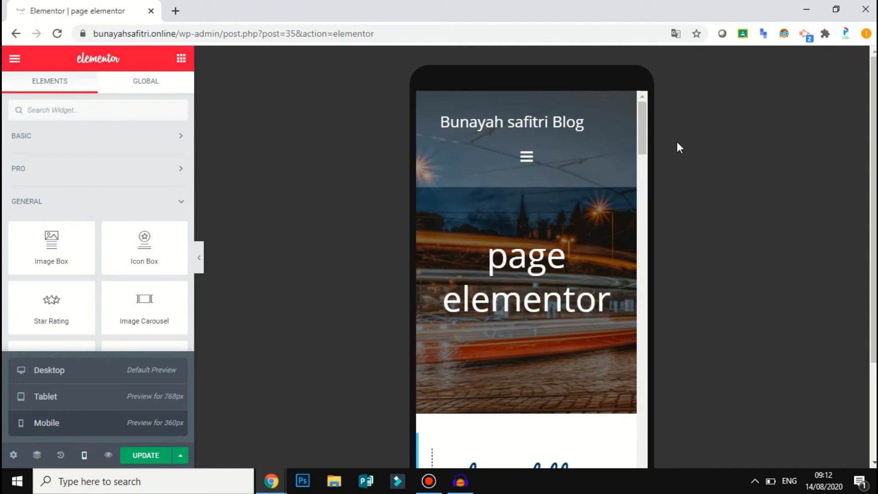
{"action": "left_click_drag", "start_coordinate": [647, 130], "coordinate": [650, 205]}
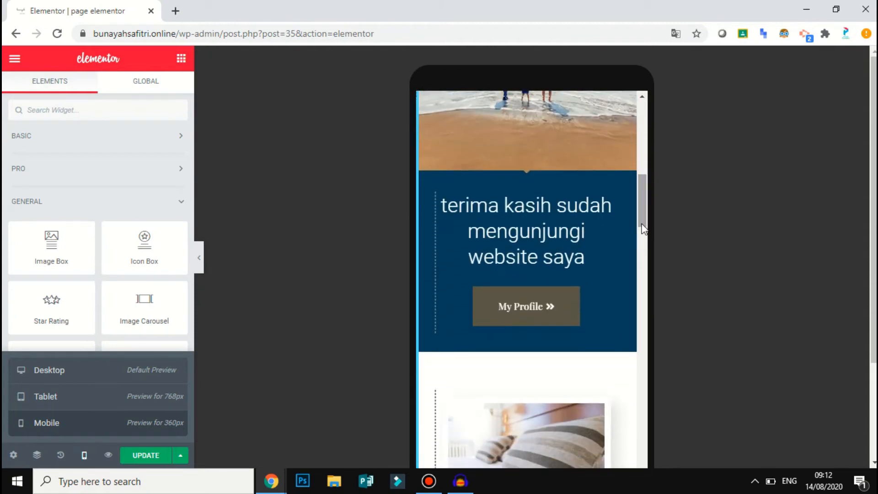
{"action": "scroll", "coordinate": [647, 244], "scroll_direction": "down", "scroll_amount": 10}
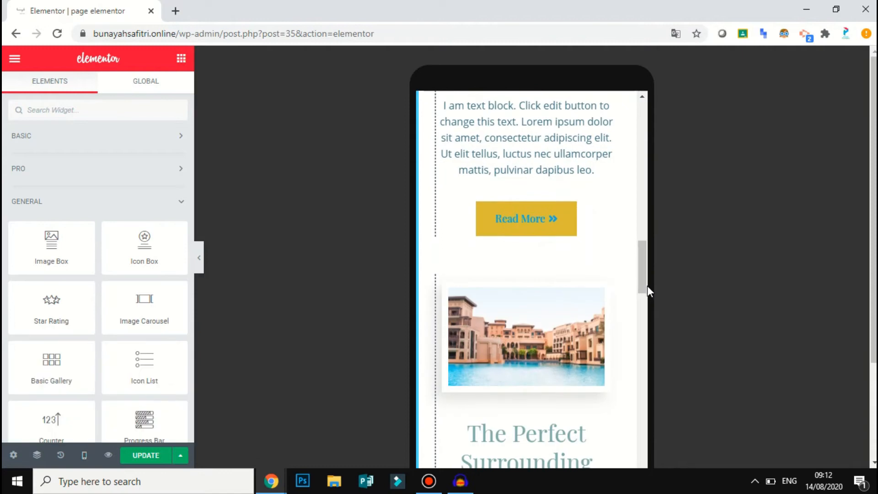
{"action": "left_click_drag", "start_coordinate": [646, 288], "coordinate": [647, 373]}
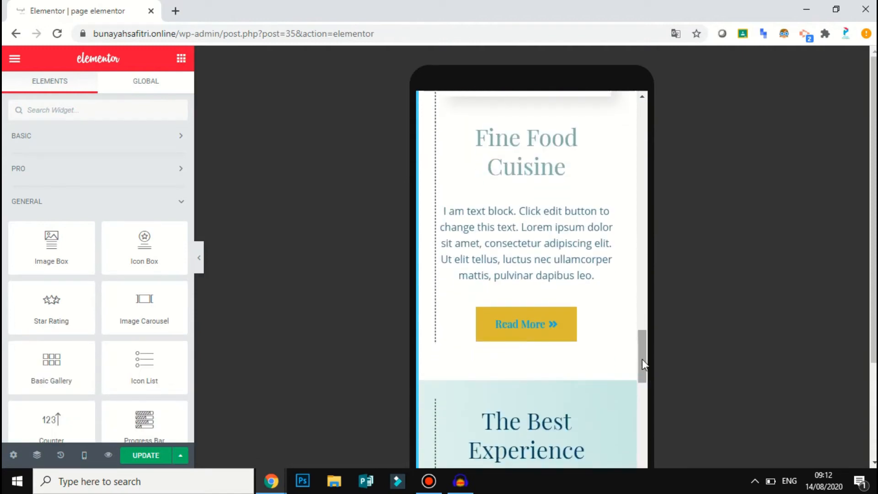
- Return to the desktop preview and review the page from the header image down to the Fine Food Cuisine section
{"action": "left_click", "coordinate": [84, 457]}
{"action": "left_click", "coordinate": [84, 371]}
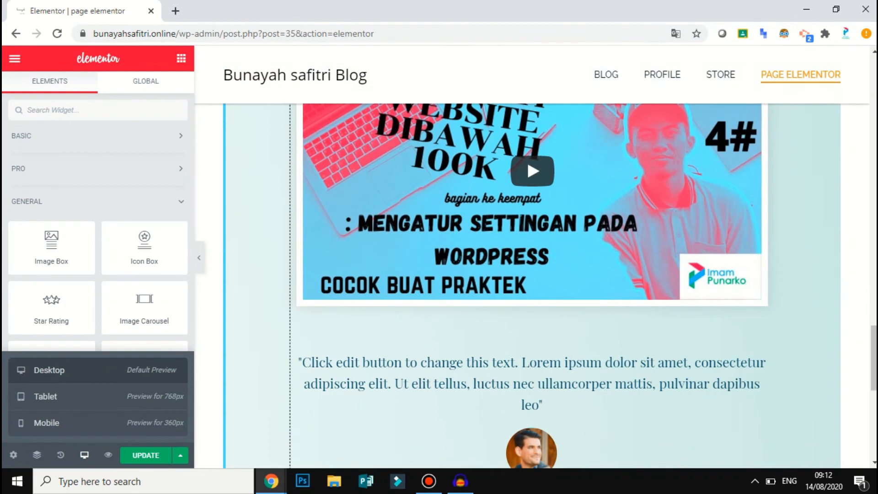
{"action": "scroll", "coordinate": [531, 284], "scroll_direction": "up", "scroll_amount": 15}
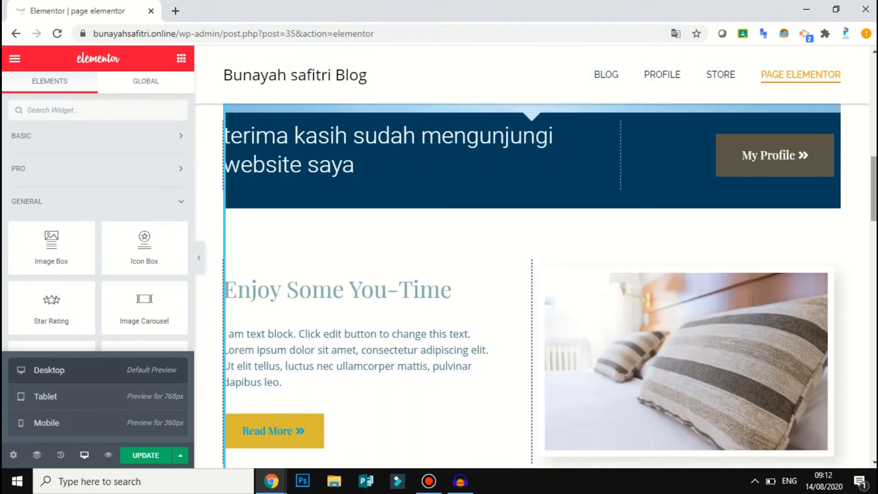
{"action": "scroll", "coordinate": [532, 286], "scroll_direction": "up", "scroll_amount": 10}
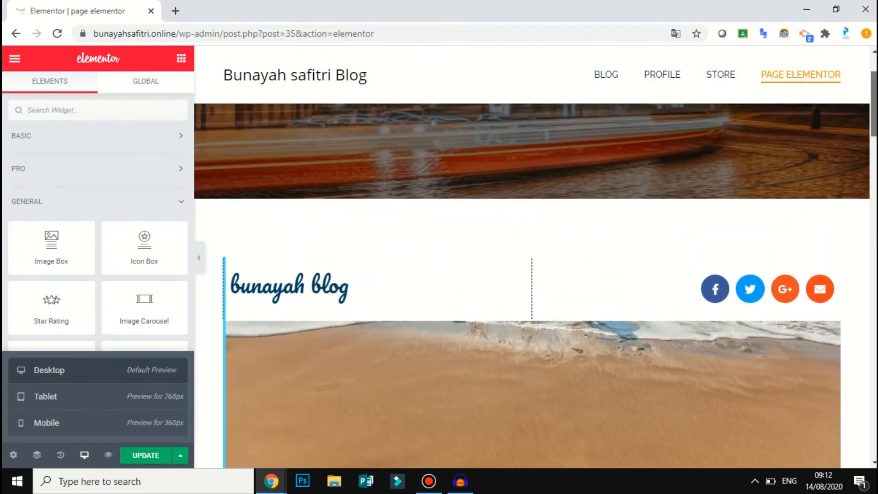
{"action": "scroll", "coordinate": [532, 286], "scroll_direction": "up", "scroll_amount": 3}
{"action": "scroll", "coordinate": [532, 286], "scroll_direction": "down", "scroll_amount": 8}
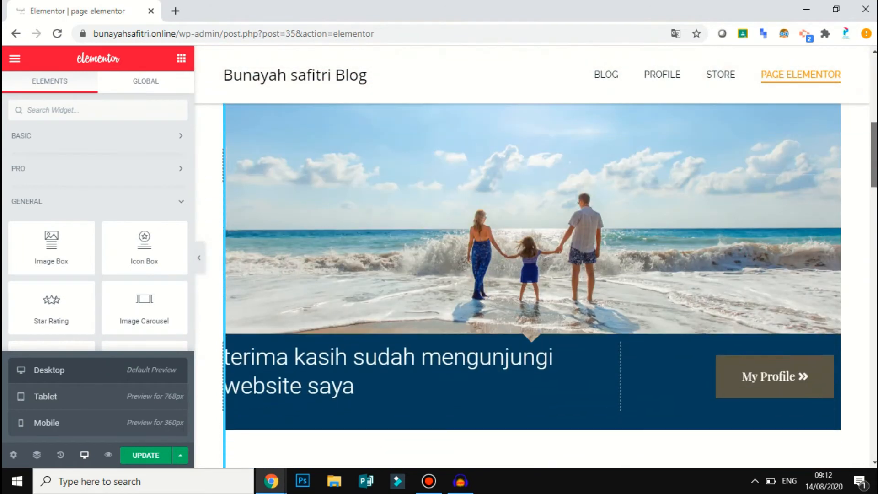
{"action": "scroll", "coordinate": [532, 286], "scroll_direction": "down", "scroll_amount": 12}
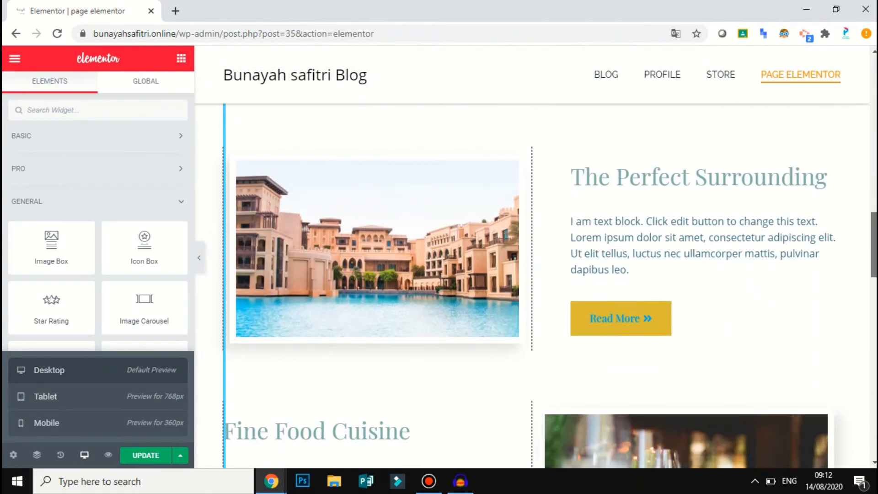
{"action": "scroll", "coordinate": [581, 400], "scroll_direction": "down", "scroll_amount": 5}
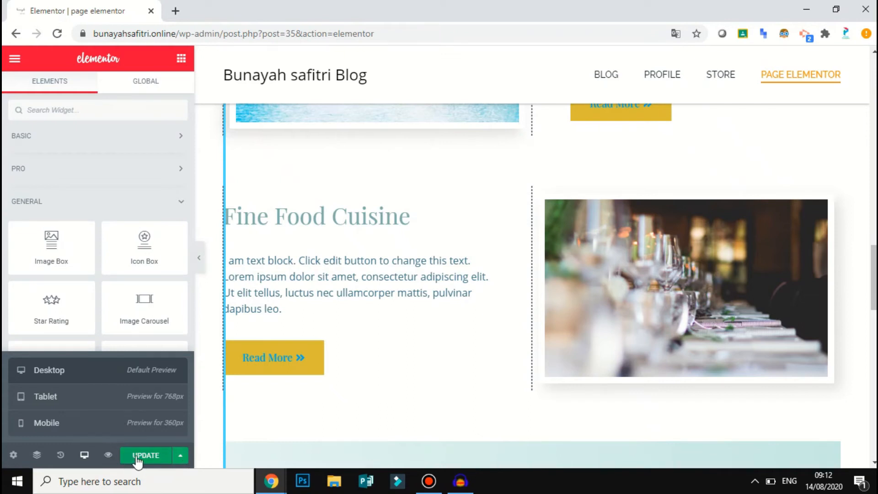
- Save the page to the library as a template named Page Elementor and close the library
{"action": "left_click", "coordinate": [182, 459]}
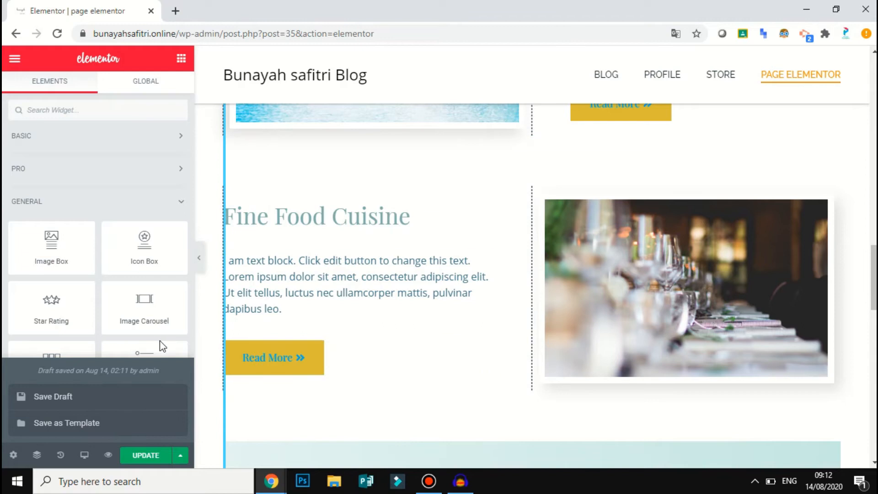
{"action": "left_click", "coordinate": [101, 422]}
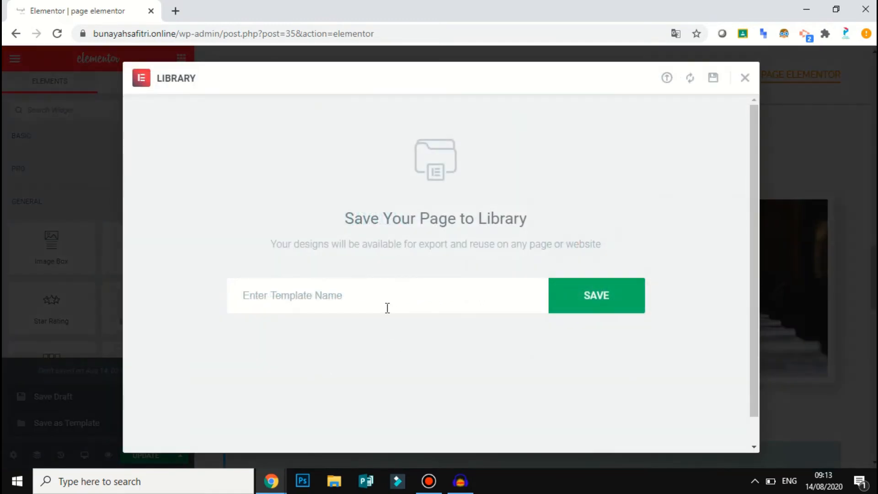
{"action": "left_click", "coordinate": [388, 302]}
{"action": "type", "text": "Page E"}
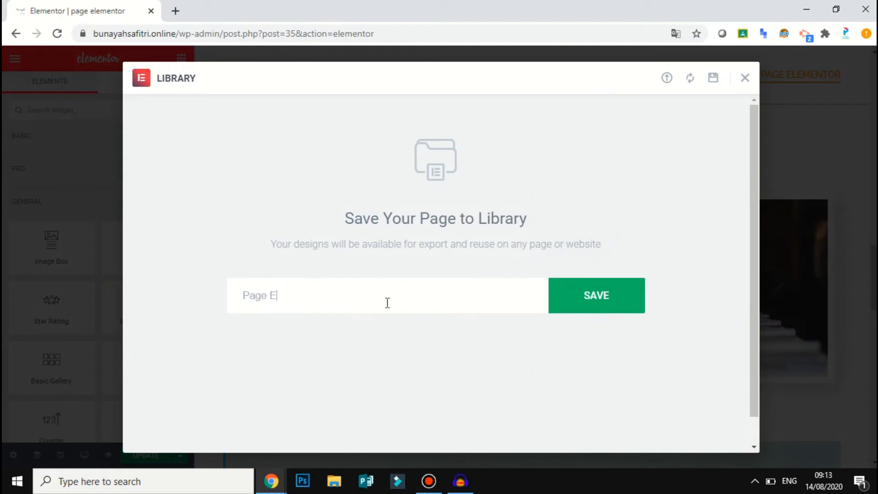
{"action": "type", "text": "lementor"}
{"action": "key", "text": "Return"}
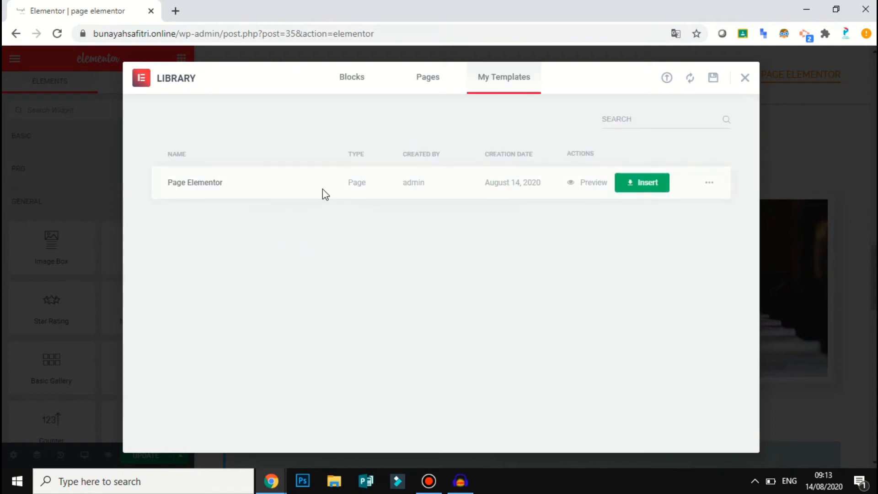
{"action": "left_click", "coordinate": [745, 79]}
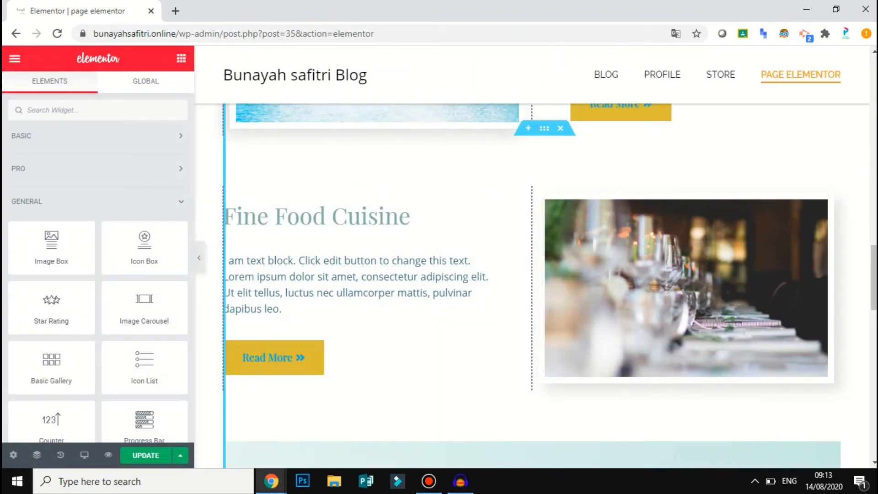
- Set the page layout to Elementor Canvas in the page settings and update the page
{"action": "left_click_drag", "start_coordinate": [874, 278], "coordinate": [873, 139]}
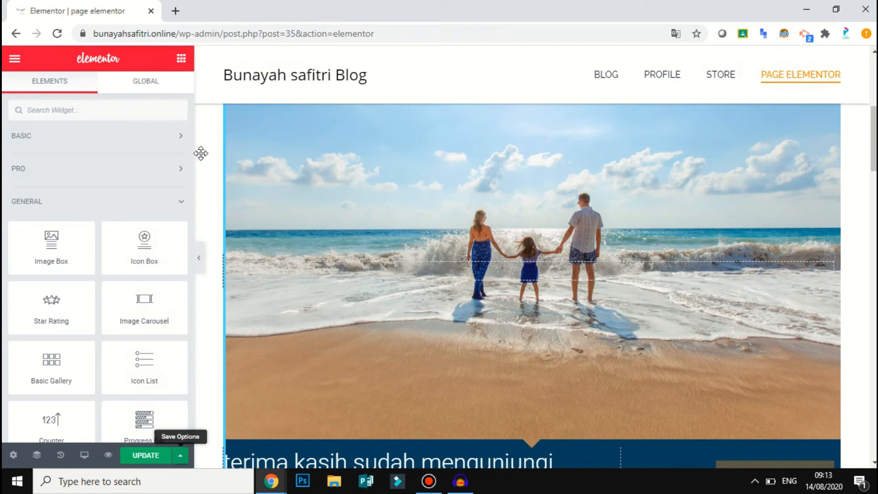
{"action": "left_click_drag", "start_coordinate": [874, 139], "coordinate": [874, 88]}
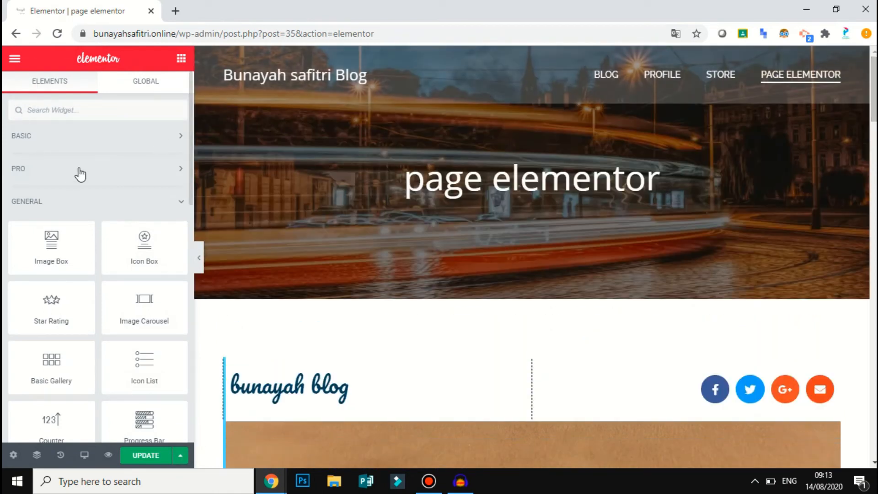
{"action": "left_click_drag", "start_coordinate": [873, 90], "coordinate": [874, 327]}
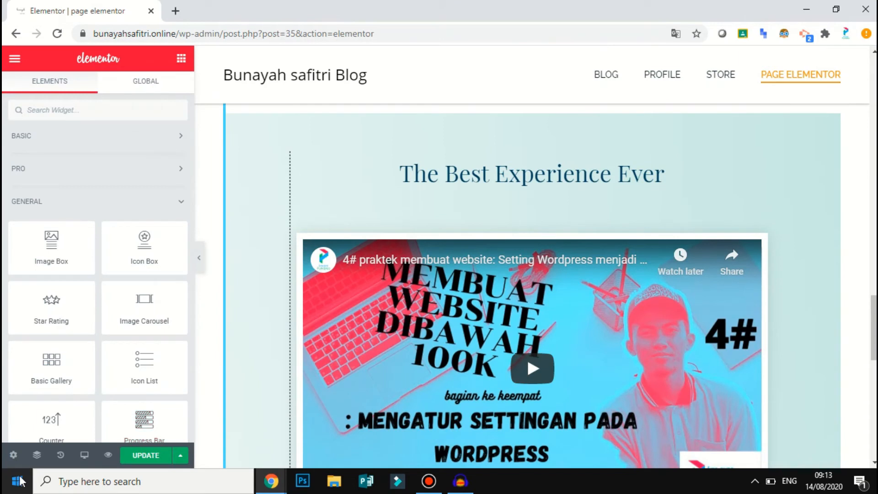
{"action": "left_click", "coordinate": [13, 459]}
{"action": "left_click", "coordinate": [126, 372]}
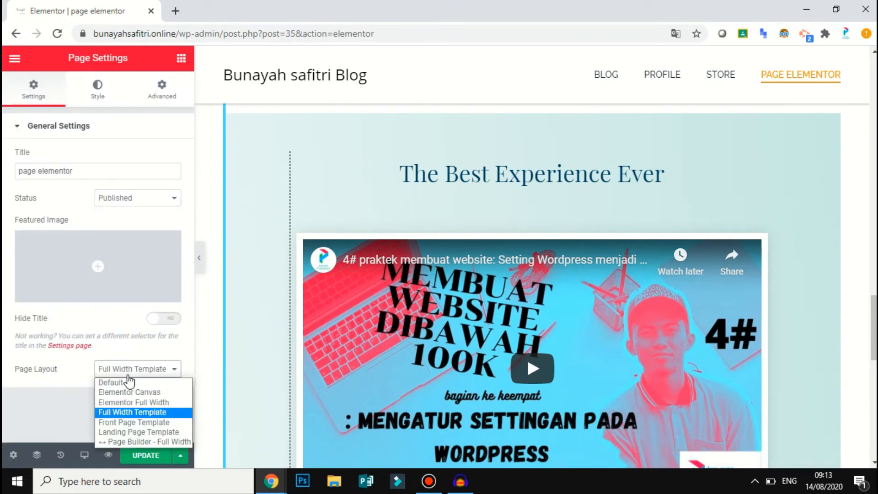
{"action": "left_click", "coordinate": [132, 392]}
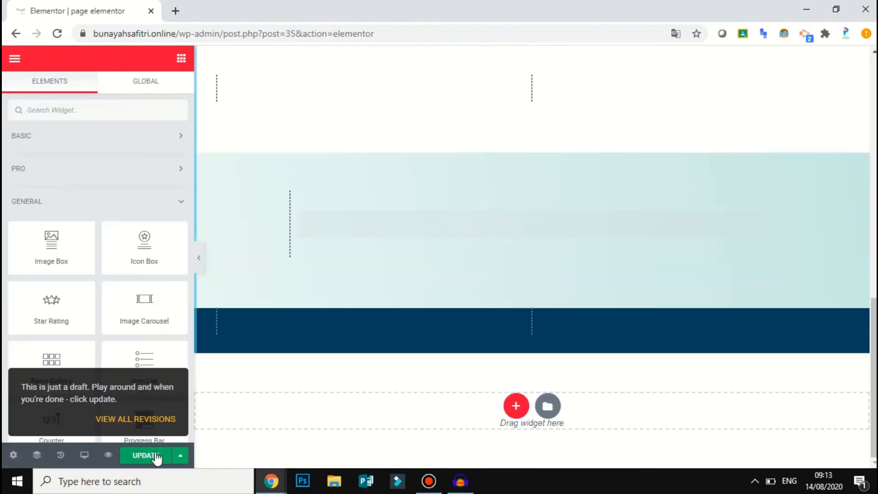
{"action": "left_click", "coordinate": [156, 456]}
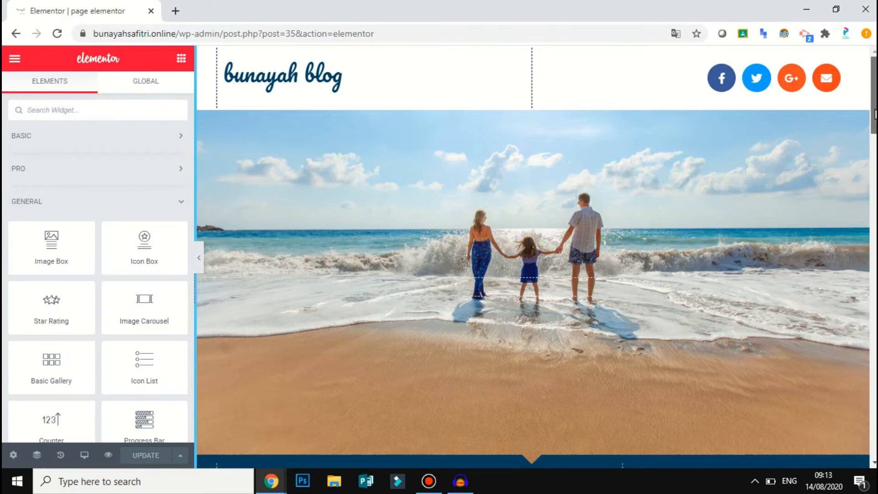
- Add a Heading widget from the basic elements to the empty column over the beach photo in the hero section
{"action": "scroll", "coordinate": [875, 115], "scroll_direction": "down", "scroll_amount": 4}
{"action": "scroll", "coordinate": [533, 256], "scroll_direction": "up", "scroll_amount": 5}
{"action": "scroll", "coordinate": [538, 101], "scroll_direction": "down", "scroll_amount": 1}
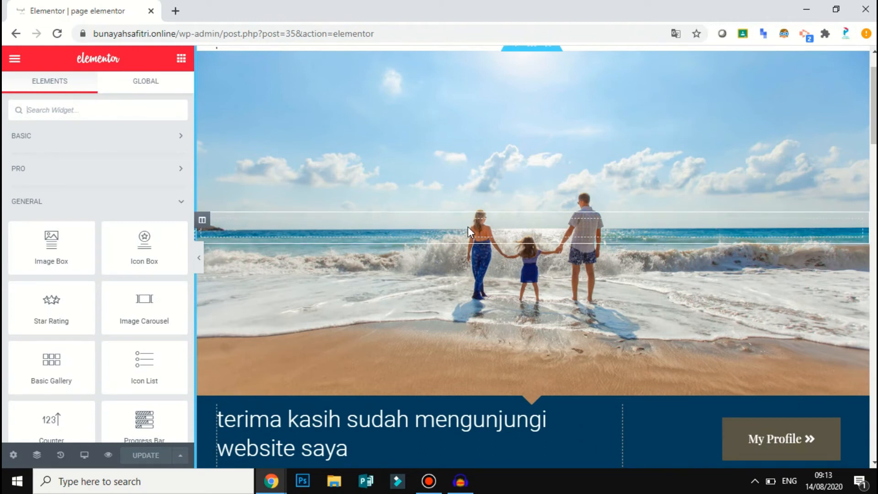
{"action": "mouse_move", "coordinate": [874, 120]}
{"action": "left_mouse_down"}
{"action": "mouse_move", "coordinate": [874, 137]}
{"action": "mouse_move", "coordinate": [874, 116]}
{"action": "left_mouse_up"}
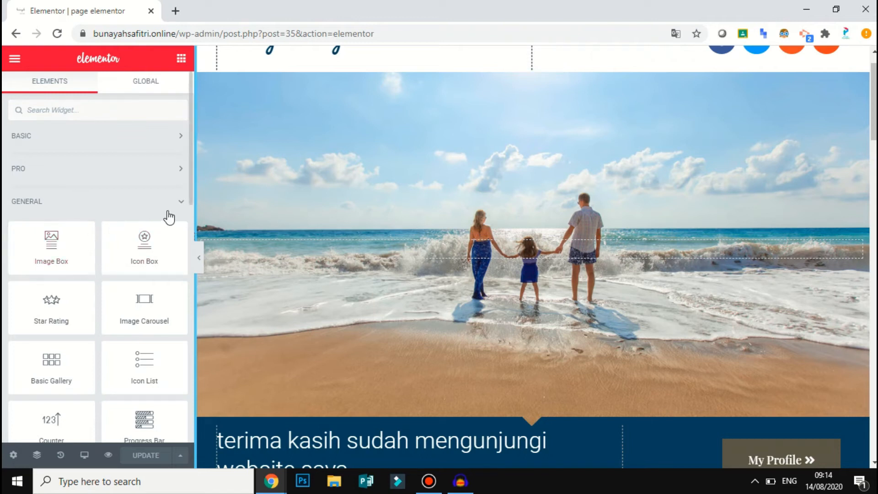
{"action": "left_click", "coordinate": [181, 201]}
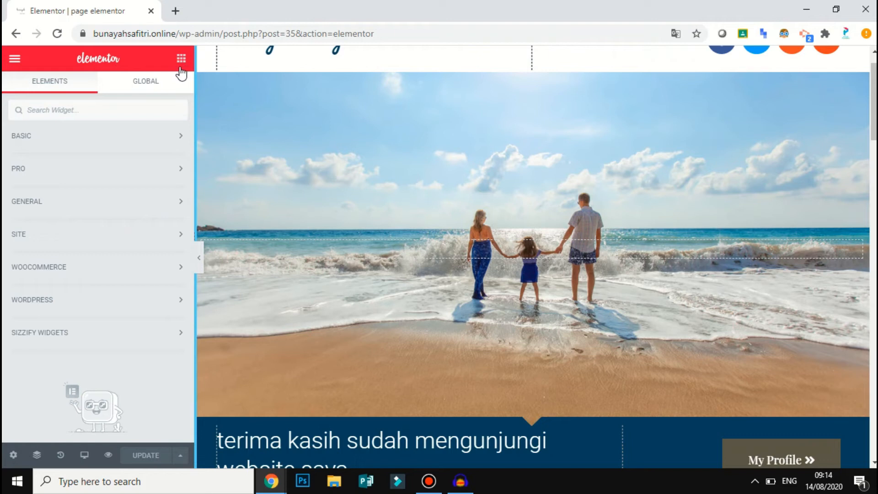
{"action": "left_click", "coordinate": [180, 137]}
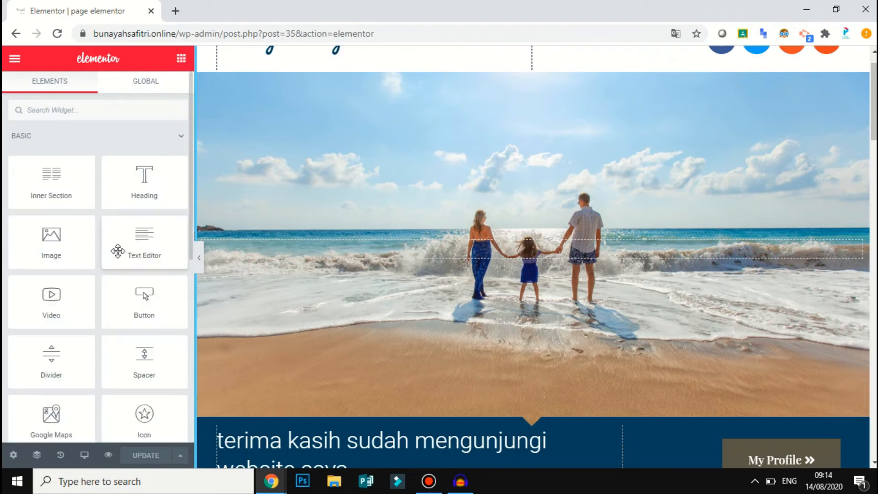
{"action": "left_click_drag", "start_coordinate": [143, 176], "coordinate": [428, 256]}
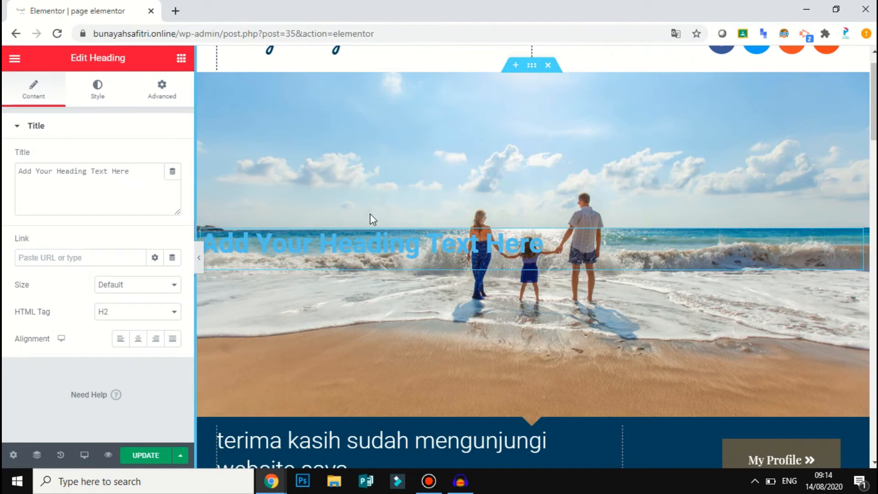
- Center the heading over the beach photo and set its text color to black (#000000)
{"action": "left_click", "coordinate": [137, 340]}
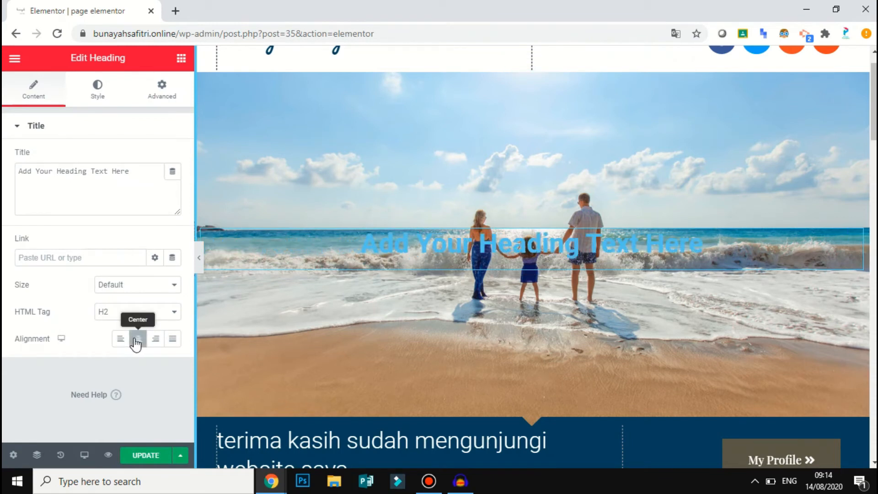
{"action": "triple_click", "coordinate": [430, 248]}
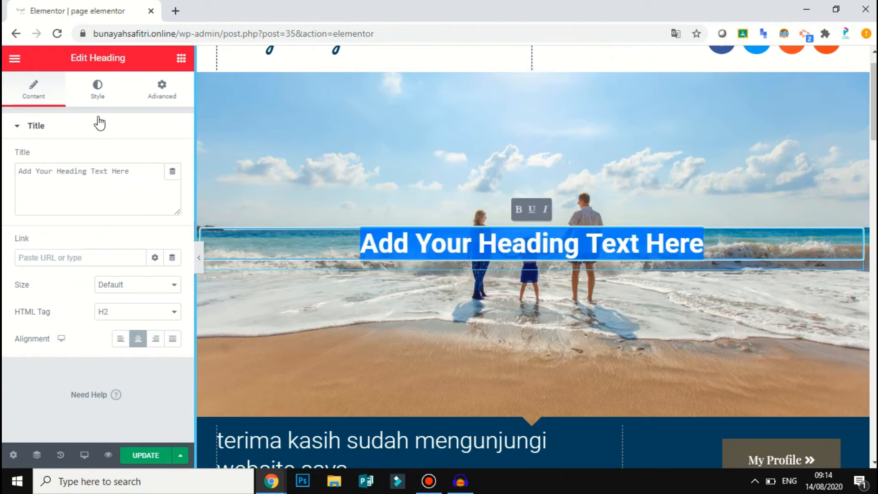
{"action": "left_click", "coordinate": [97, 97]}
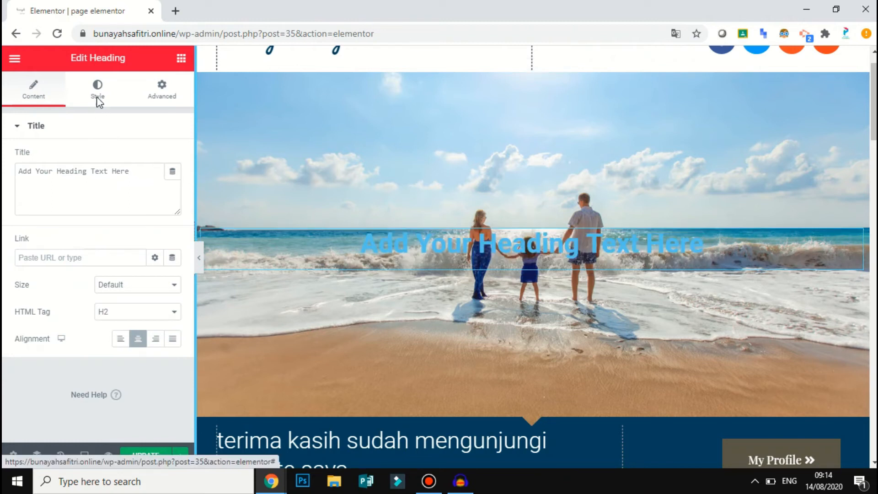
{"action": "left_click", "coordinate": [155, 158]}
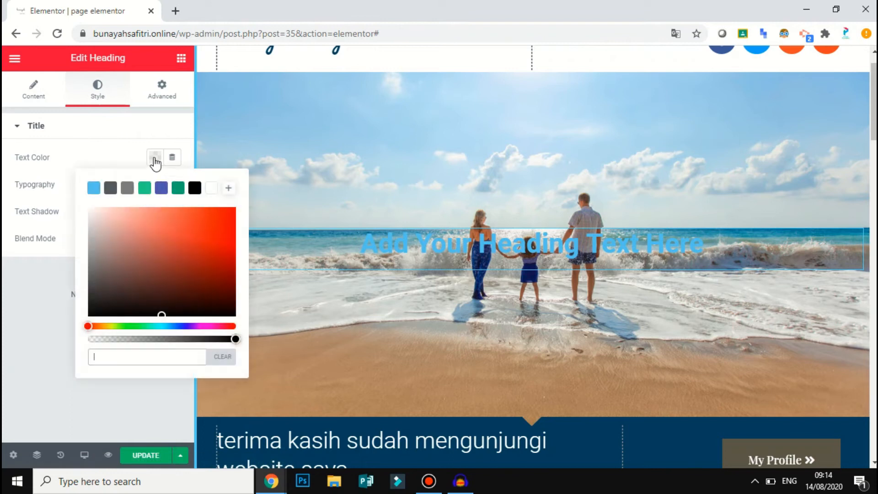
{"action": "left_click", "coordinate": [112, 192]}
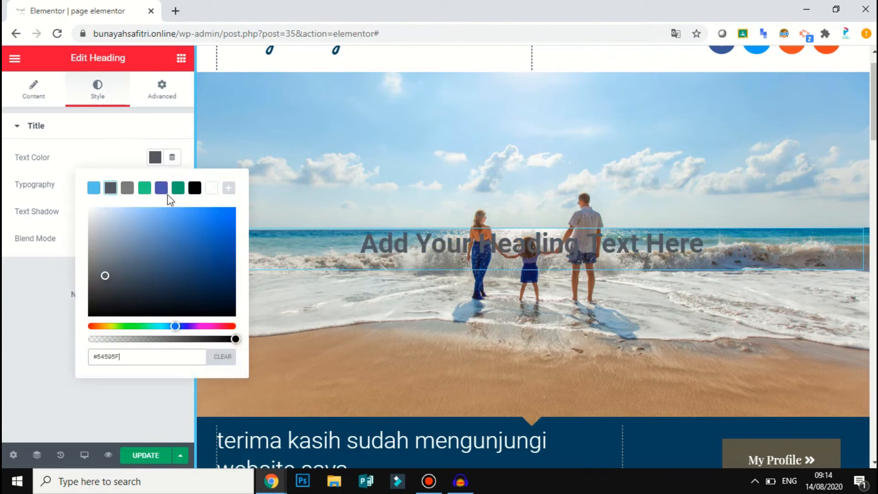
{"action": "left_click", "coordinate": [194, 188]}
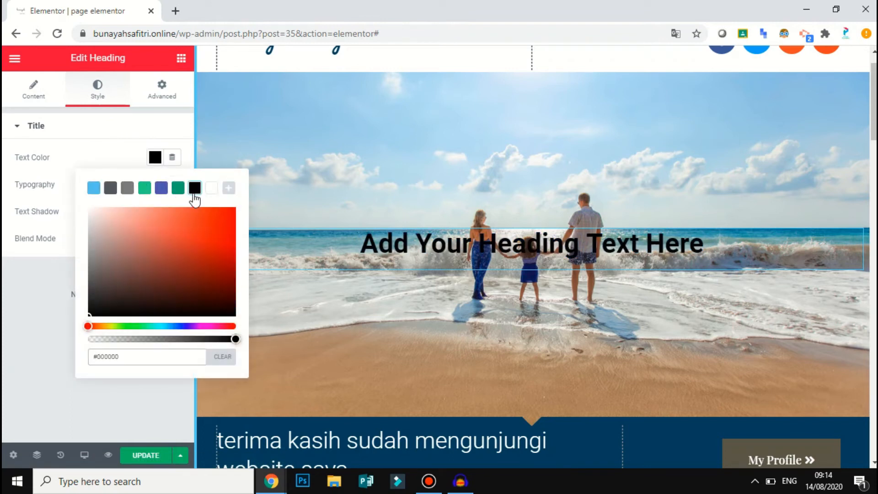
{"action": "left_click", "coordinate": [183, 136]}
{"action": "left_click", "coordinate": [69, 130]}
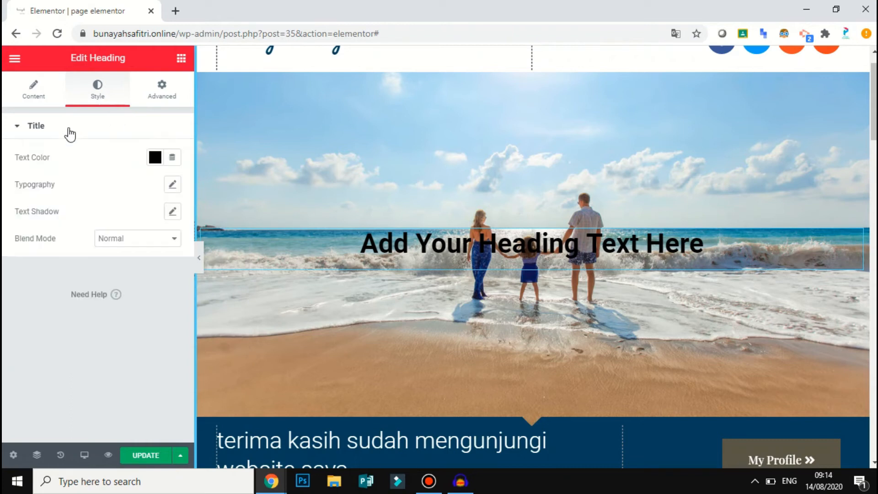
- Try Tahoma and Times New Roman as the heading's font family and return it to Default
{"action": "left_click", "coordinate": [174, 187]}
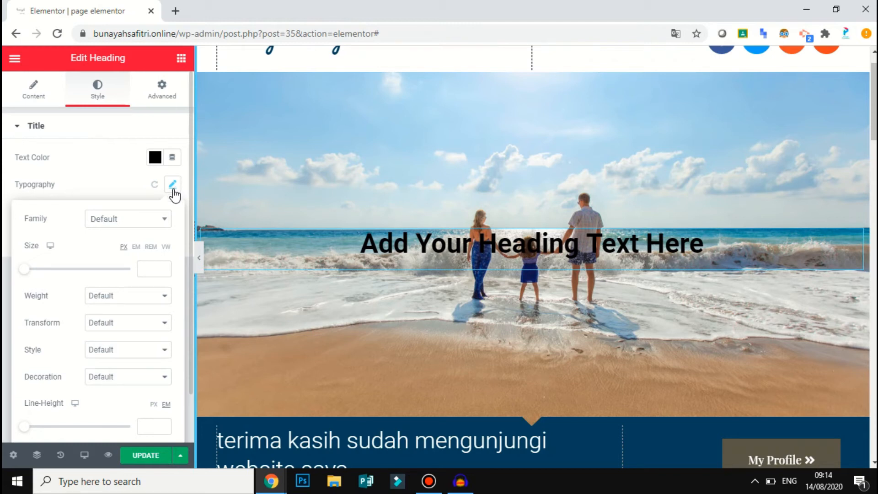
{"action": "left_click", "coordinate": [148, 225]}
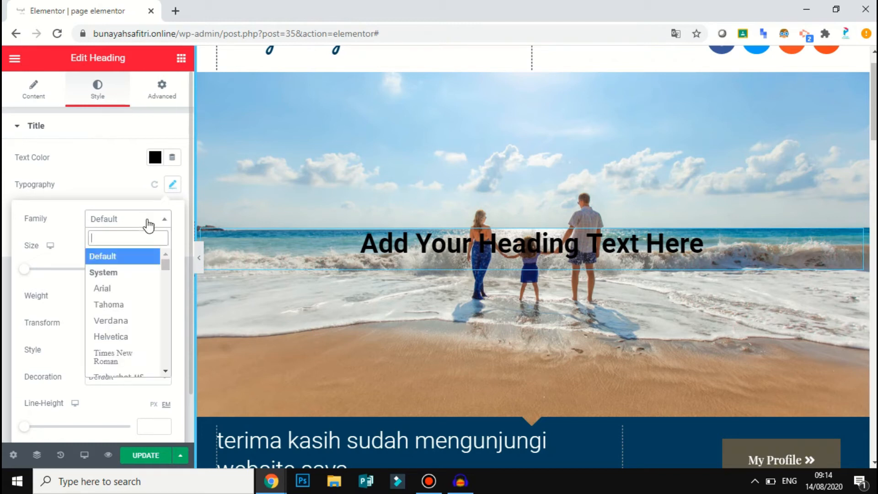
{"action": "left_click", "coordinate": [126, 305]}
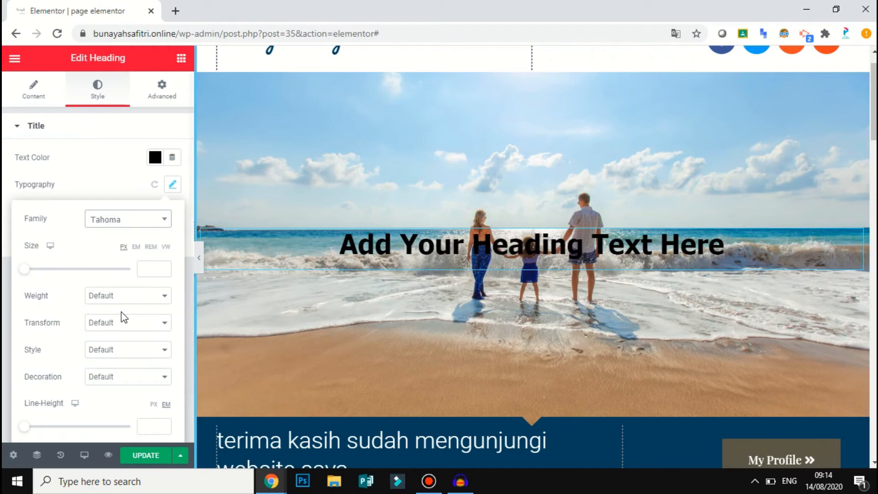
{"action": "left_click", "coordinate": [161, 224]}
{"action": "left_click", "coordinate": [131, 361]}
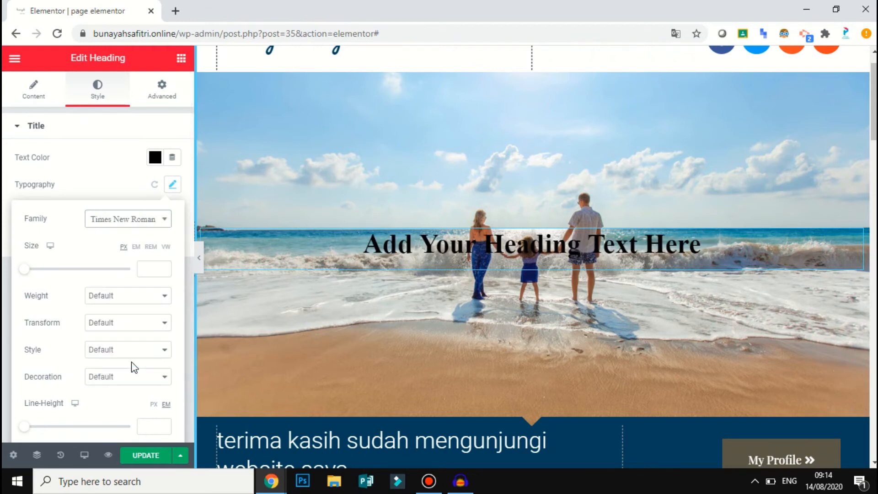
{"action": "left_click", "coordinate": [168, 222]}
{"action": "left_click", "coordinate": [137, 256]}
- Set the heading's font family to Playball and its font size to 55 px
{"action": "left_click", "coordinate": [145, 222]}
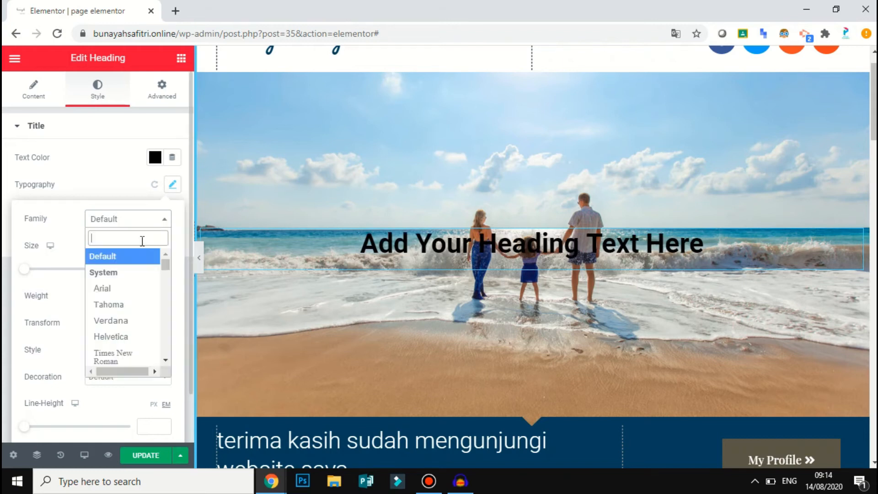
{"action": "left_click_drag", "start_coordinate": [163, 274], "coordinate": [161, 334]}
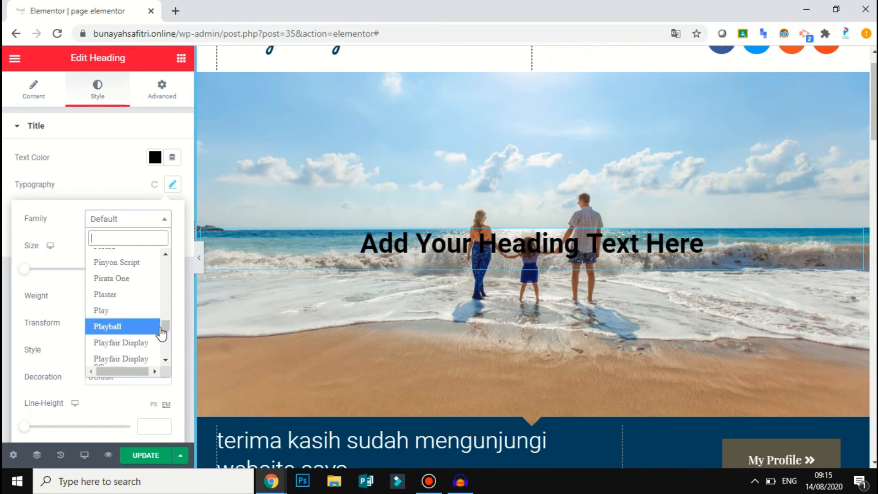
{"action": "left_click", "coordinate": [133, 333]}
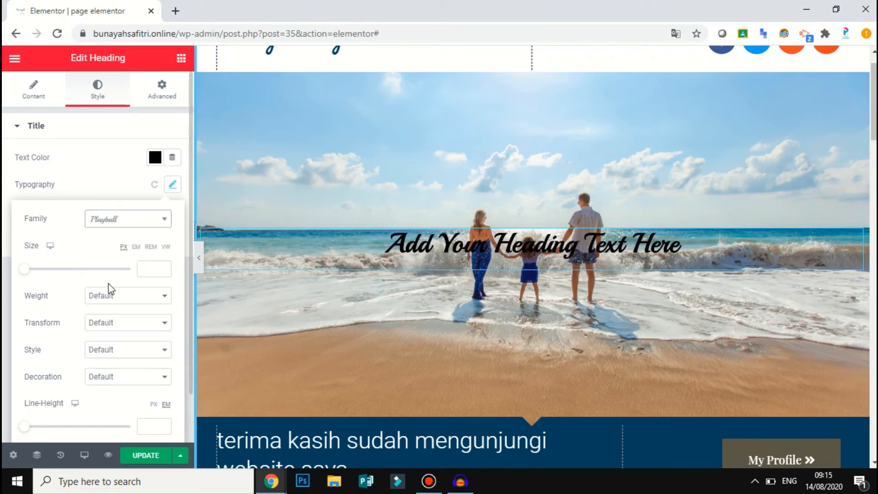
{"action": "left_click_drag", "start_coordinate": [27, 271], "coordinate": [59, 279]}
- Compare font weights 400 and 600 on the heading and keep 400
{"action": "left_click", "coordinate": [121, 300]}
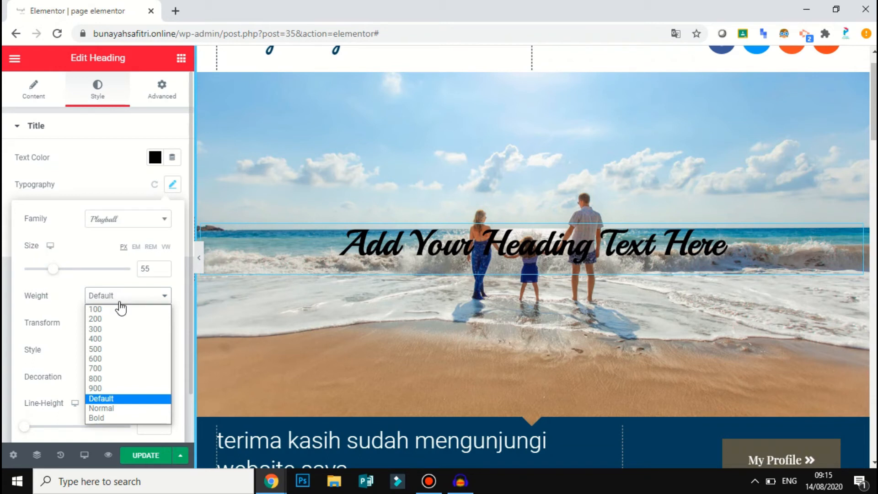
{"action": "left_click", "coordinate": [106, 338]}
{"action": "left_click", "coordinate": [110, 297]}
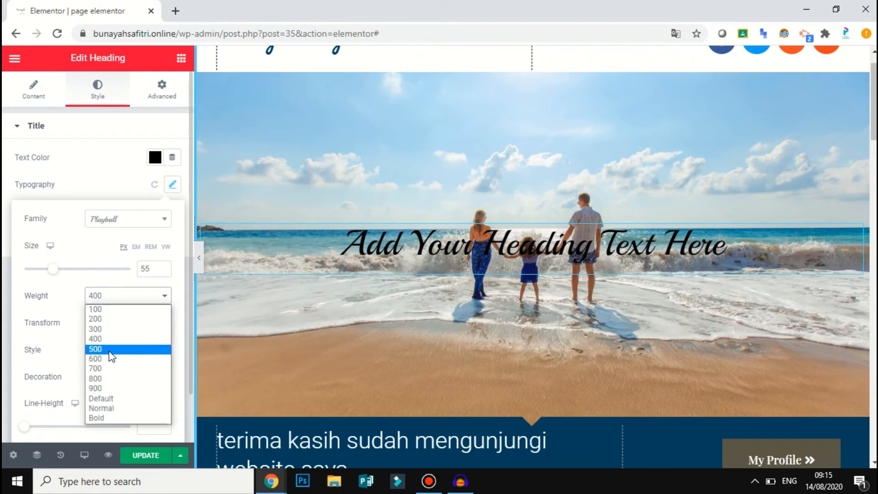
{"action": "left_click", "coordinate": [110, 359]}
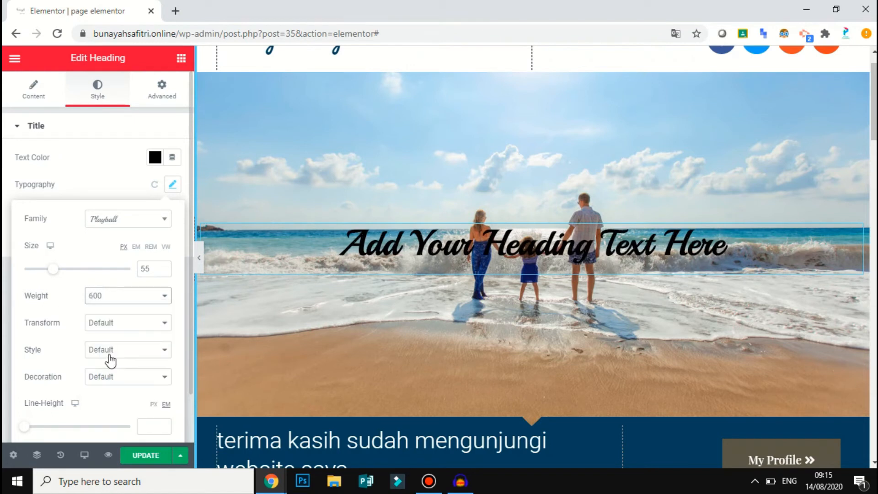
{"action": "left_click", "coordinate": [110, 300]}
{"action": "left_click", "coordinate": [108, 336]}
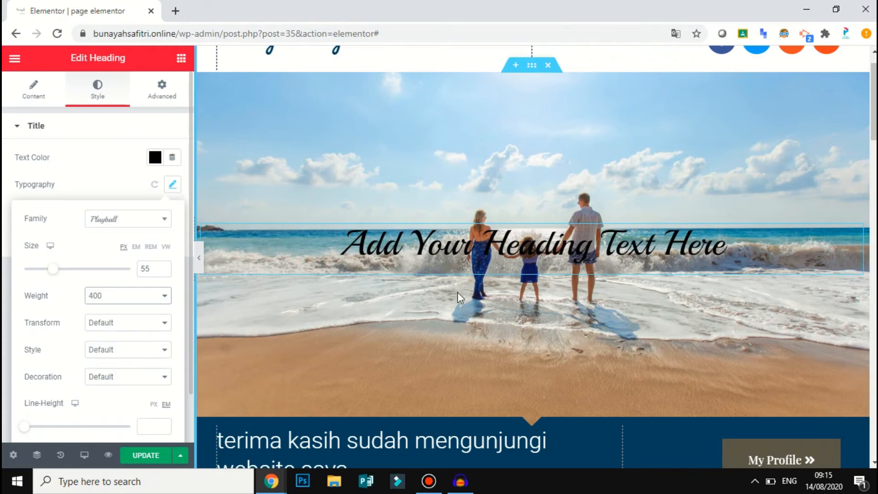
- Try the Uppercase, Lowercase and Capitalize text transforms on the heading and set the transform to Normal
{"action": "left_click", "coordinate": [152, 329]}
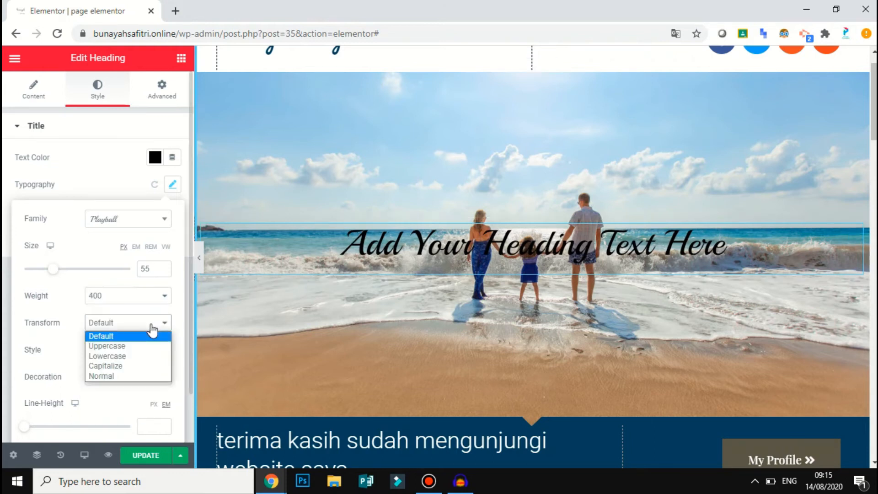
{"action": "left_click", "coordinate": [141, 346]}
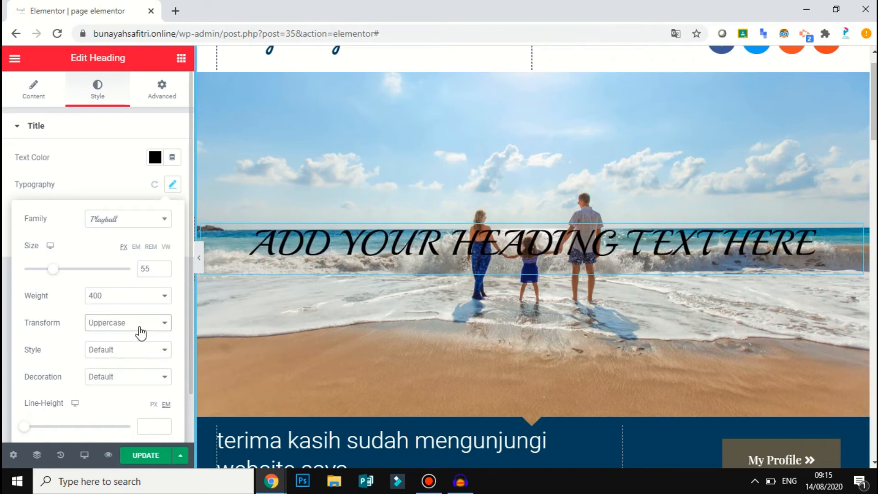
{"action": "left_click", "coordinate": [139, 327]}
{"action": "left_click", "coordinate": [138, 357]}
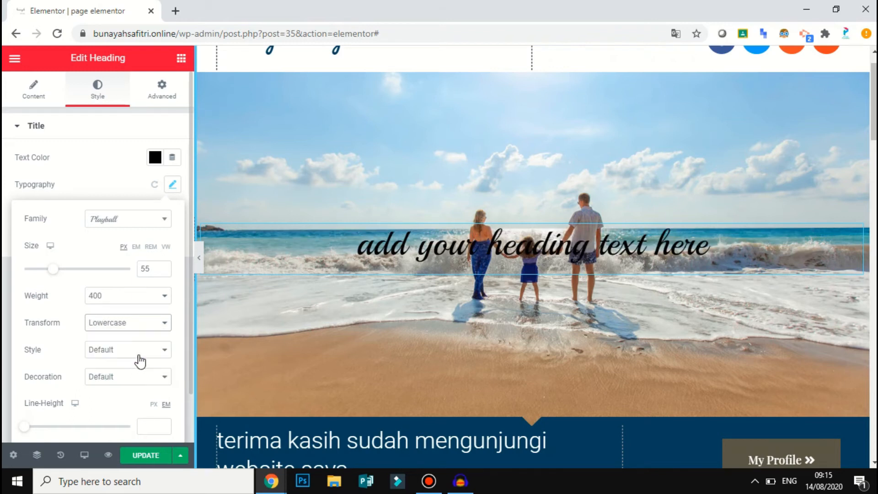
{"action": "left_click", "coordinate": [144, 327]}
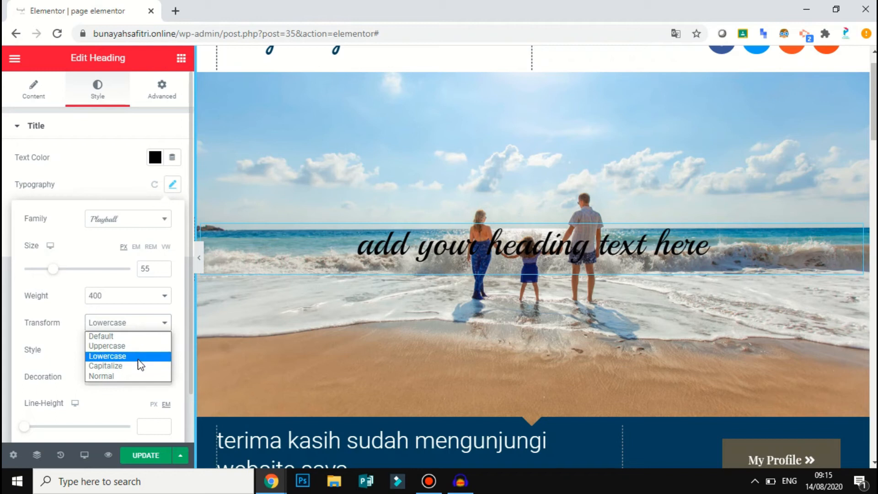
{"action": "left_click", "coordinate": [139, 366]}
{"action": "left_click", "coordinate": [145, 329]}
{"action": "left_click", "coordinate": [143, 334]}
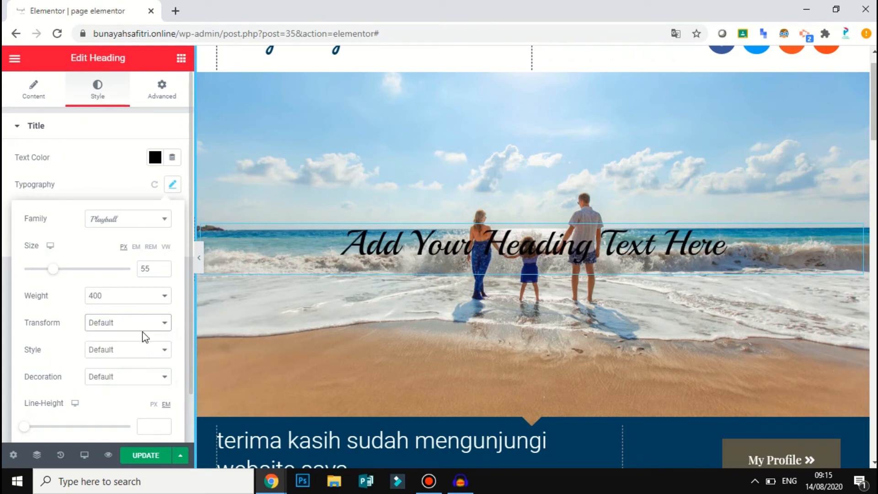
{"action": "left_click", "coordinate": [137, 321]}
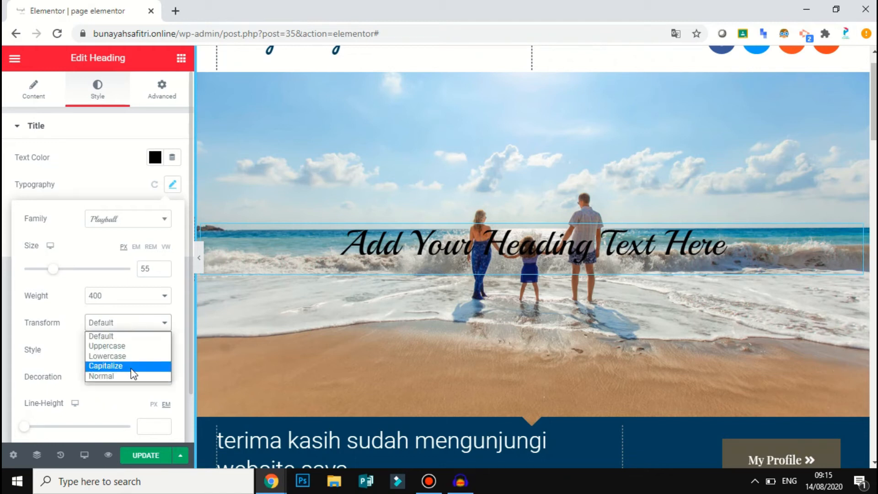
{"action": "left_click", "coordinate": [132, 387]}
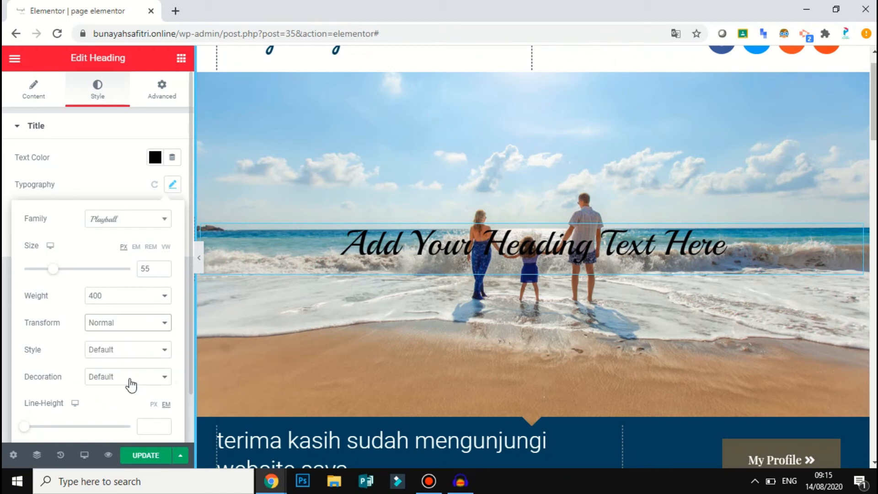
- Try the Italic font style on the heading and set the style to Normal
{"action": "left_click", "coordinate": [121, 355]}
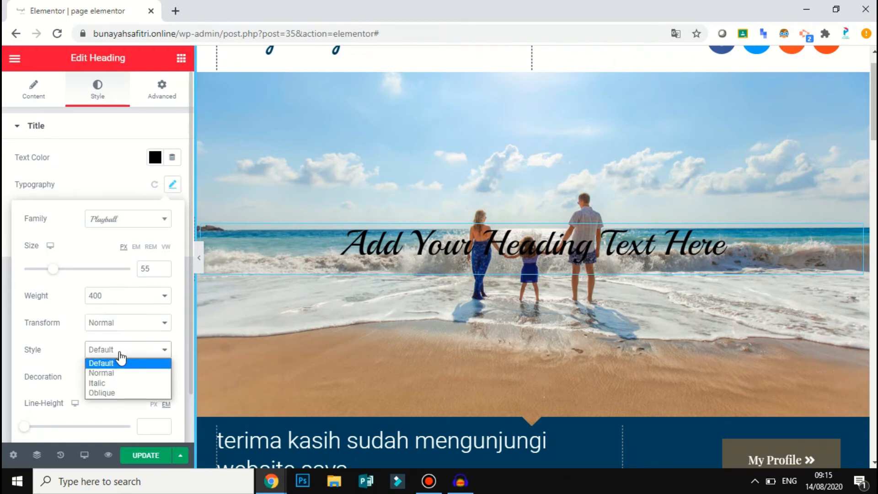
{"action": "left_click", "coordinate": [122, 384]}
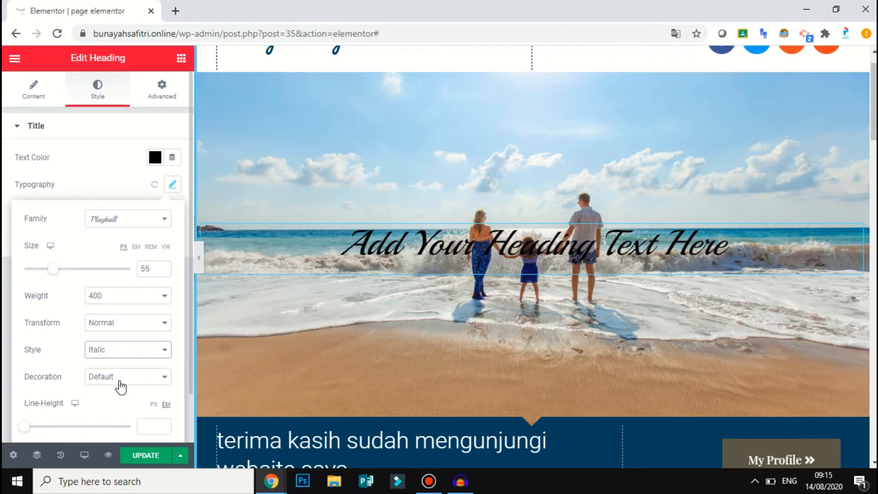
{"action": "left_click", "coordinate": [115, 355]}
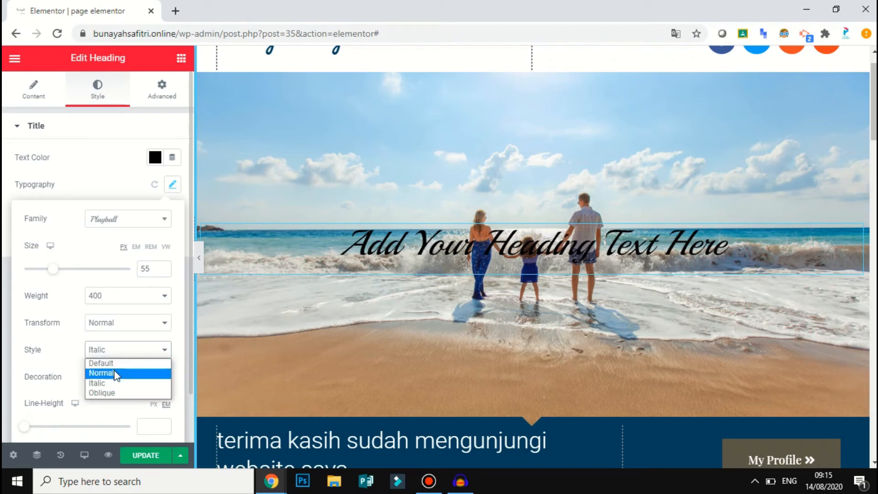
{"action": "left_click", "coordinate": [116, 373]}
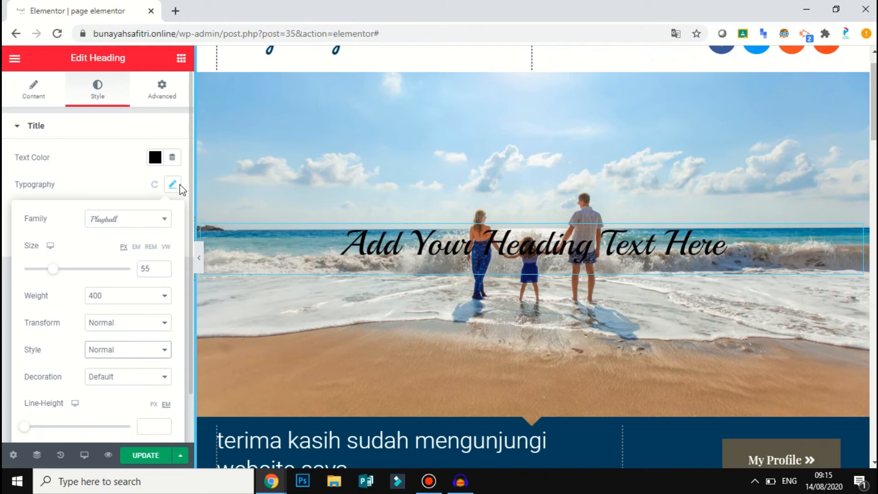
- Return to the heading's content settings, try the XXL size preset and set the size to Medium
{"action": "left_click", "coordinate": [38, 89]}
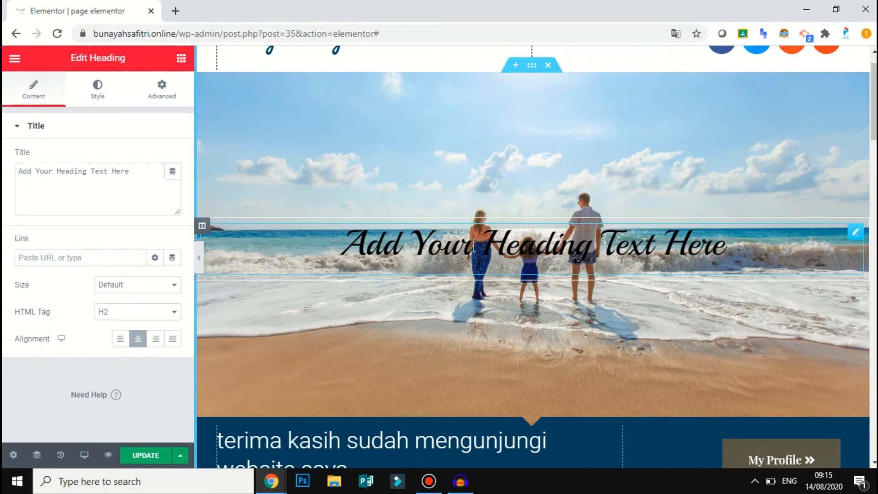
{"action": "left_click", "coordinate": [62, 258]}
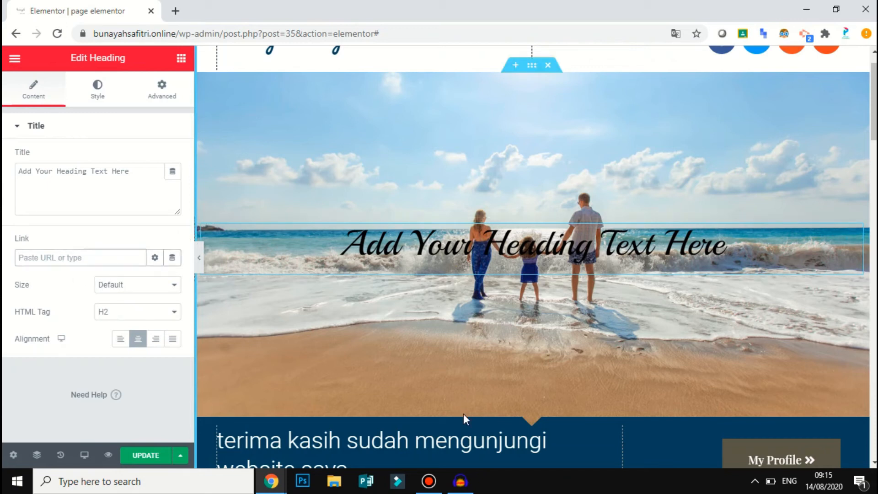
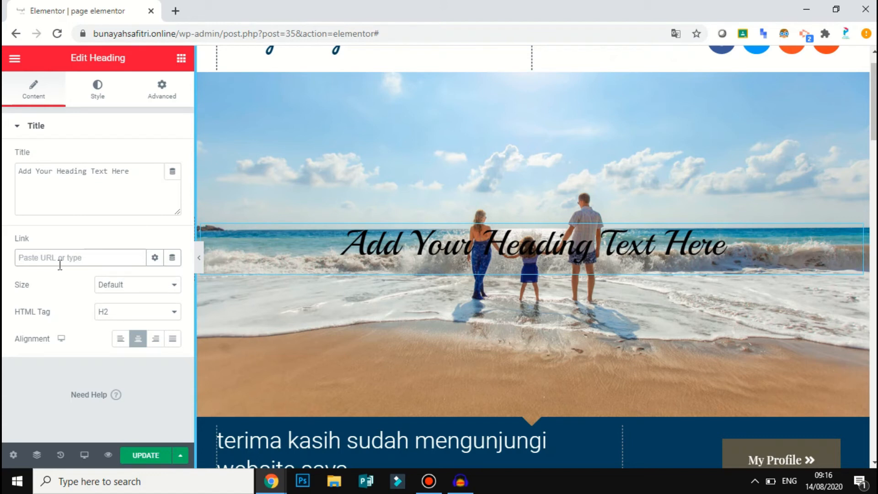
{"action": "left_click", "coordinate": [131, 286]}
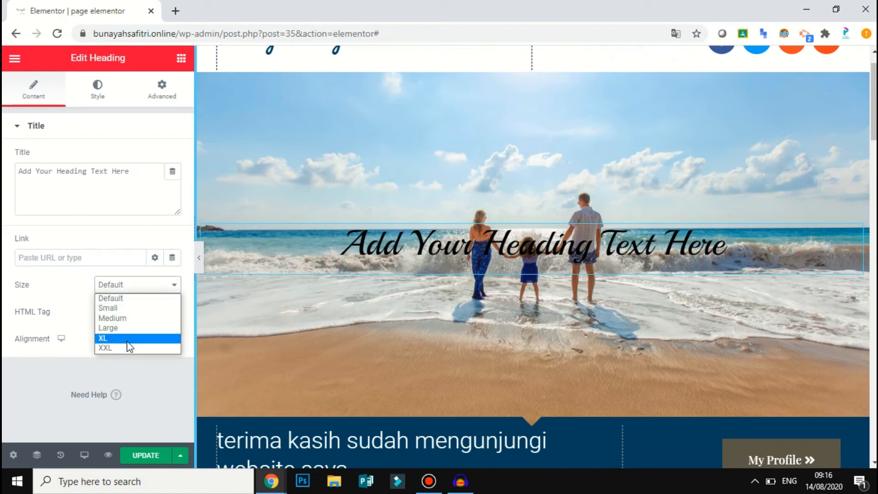
{"action": "left_click", "coordinate": [126, 348]}
{"action": "left_click", "coordinate": [136, 289]}
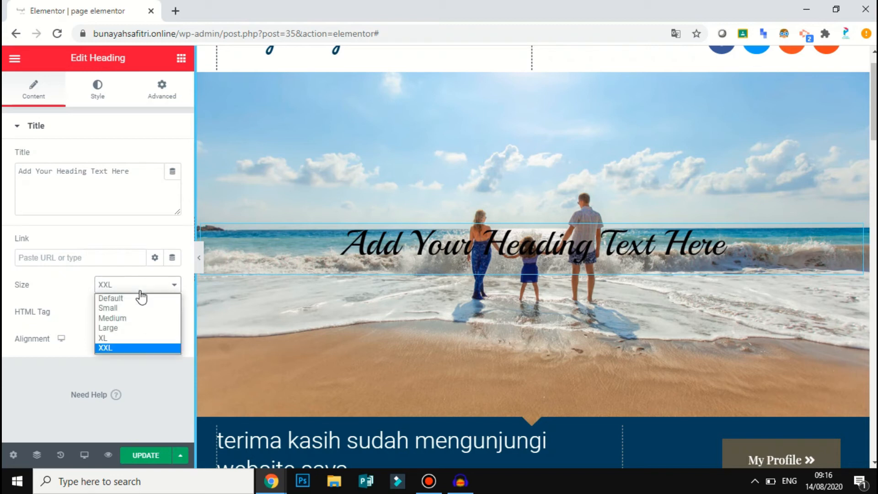
{"action": "left_click", "coordinate": [131, 319]}
- Check the heading's HTML tag options, try Justified alignment and restore Center alignment
{"action": "left_click", "coordinate": [132, 314]}
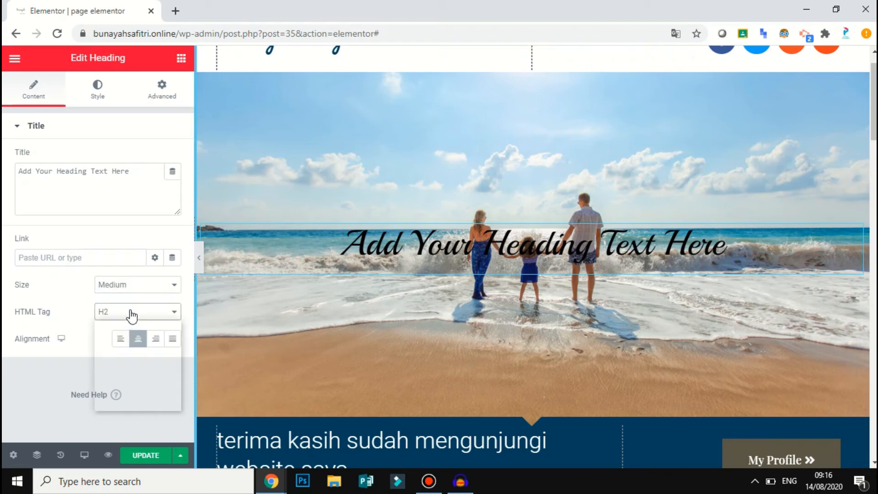
{"action": "left_click", "coordinate": [132, 315]}
{"action": "left_click", "coordinate": [173, 343]}
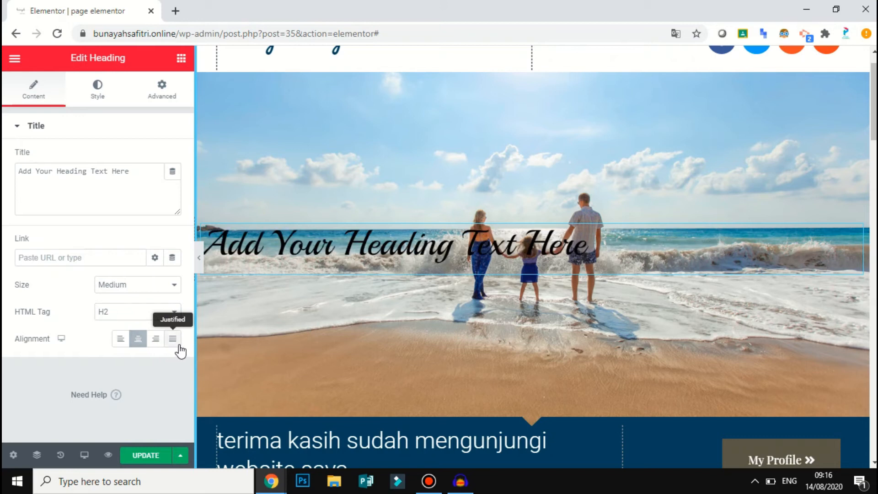
{"action": "left_click", "coordinate": [140, 342]}
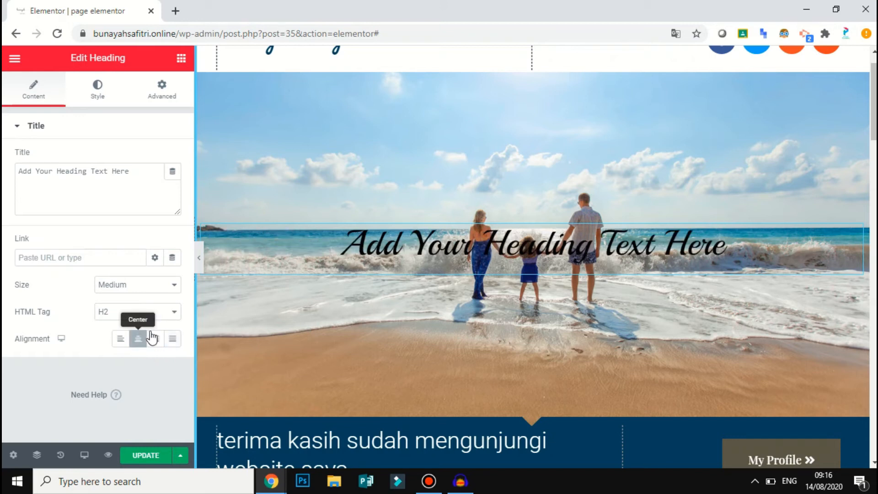
- Give the heading a black text shadow with blur 5, horizontal offset -1 and vertical offset 1
{"action": "left_click", "coordinate": [99, 86]}
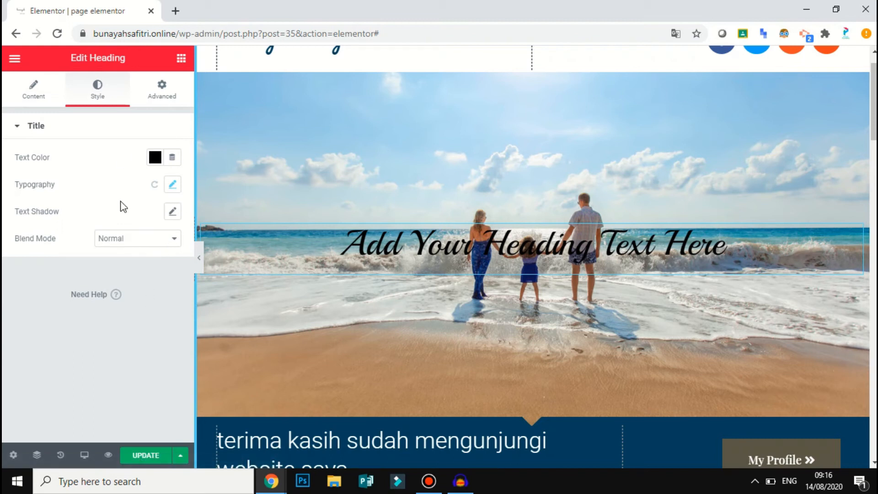
{"action": "left_click", "coordinate": [173, 217]}
{"action": "mouse_move", "coordinate": [35, 278]}
{"action": "left_mouse_down"}
{"action": "mouse_move", "coordinate": [92, 286]}
{"action": "mouse_move", "coordinate": [6, 288]}
{"action": "mouse_move", "coordinate": [112, 283]}
{"action": "mouse_move", "coordinate": [66, 280]}
{"action": "mouse_move", "coordinate": [34, 312]}
{"action": "mouse_move", "coordinate": [108, 308]}
{"action": "mouse_move", "coordinate": [18, 286]}
{"action": "mouse_move", "coordinate": [33, 282]}
{"action": "left_mouse_up"}
{"action": "mouse_move", "coordinate": [80, 309]}
{"action": "left_mouse_down"}
{"action": "mouse_move", "coordinate": [43, 309]}
{"action": "mouse_move", "coordinate": [77, 309]}
{"action": "left_mouse_up"}
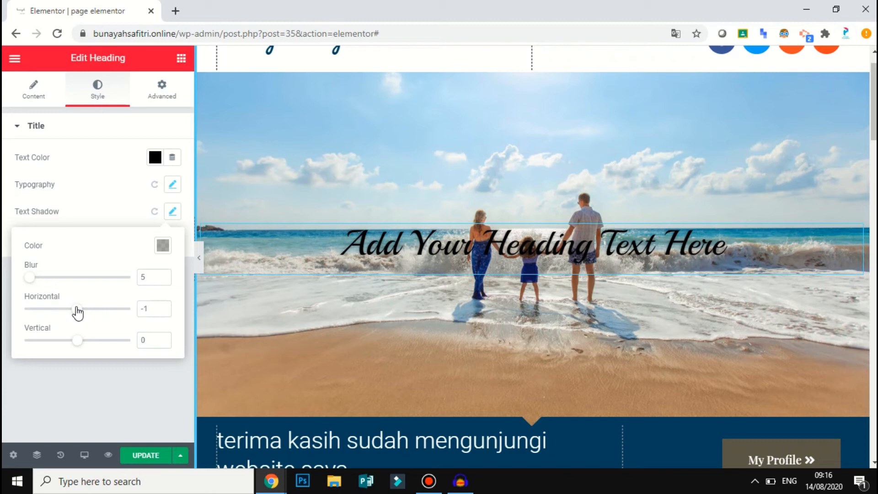
{"action": "mouse_move", "coordinate": [77, 341]}
{"action": "left_mouse_down"}
{"action": "mouse_move", "coordinate": [53, 345]}
{"action": "mouse_move", "coordinate": [80, 343]}
{"action": "left_mouse_up"}
{"action": "left_click", "coordinate": [164, 247]}
{"action": "left_click", "coordinate": [204, 277]}
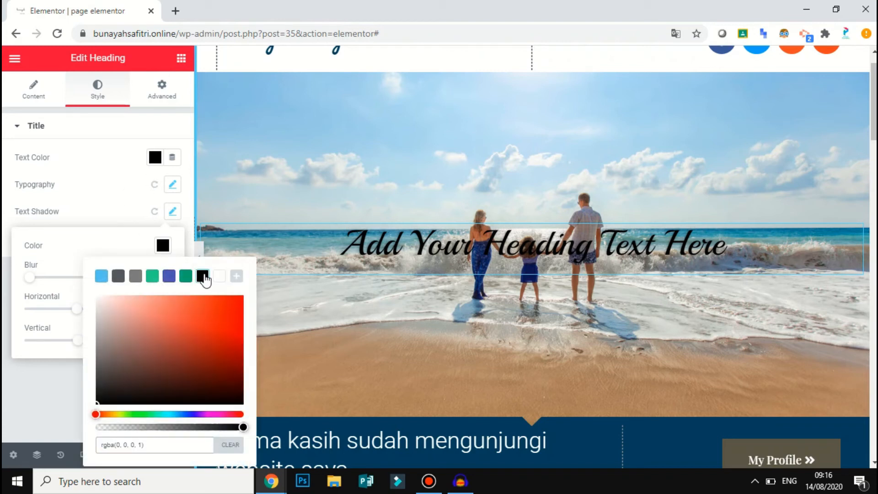
{"action": "left_click", "coordinate": [397, 357]}
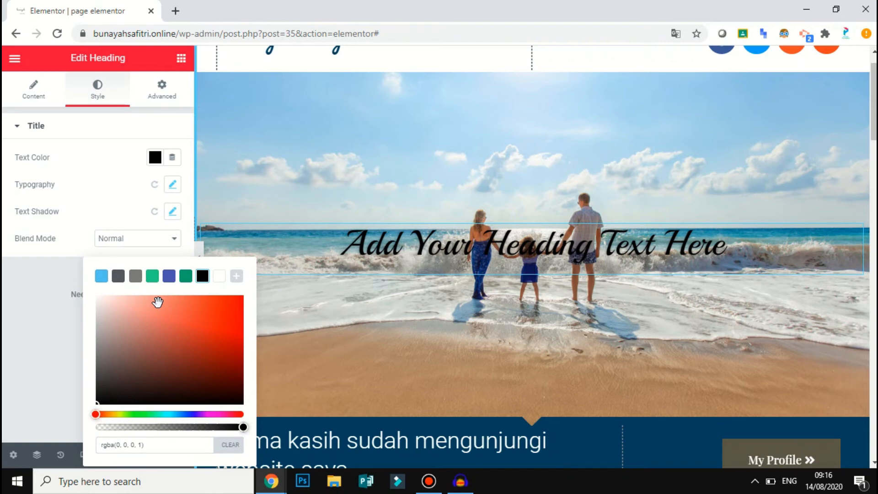
{"action": "left_click", "coordinate": [40, 286]}
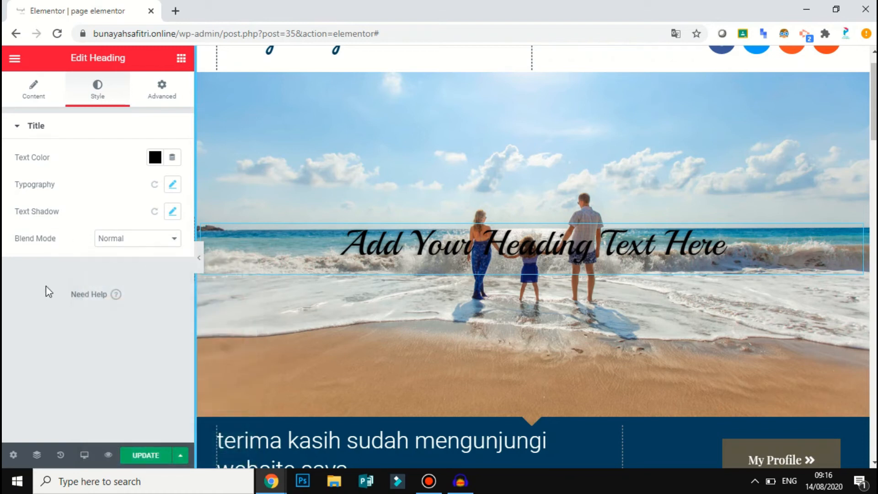
- Set the blur of the heading's text shadow to 9
{"action": "left_click", "coordinate": [172, 213]}
{"action": "mouse_move", "coordinate": [31, 284]}
{"action": "left_mouse_down"}
{"action": "mouse_move", "coordinate": [61, 282]}
{"action": "mouse_move", "coordinate": [11, 284]}
{"action": "mouse_move", "coordinate": [133, 285]}
{"action": "mouse_move", "coordinate": [32, 283]}
{"action": "left_mouse_up"}
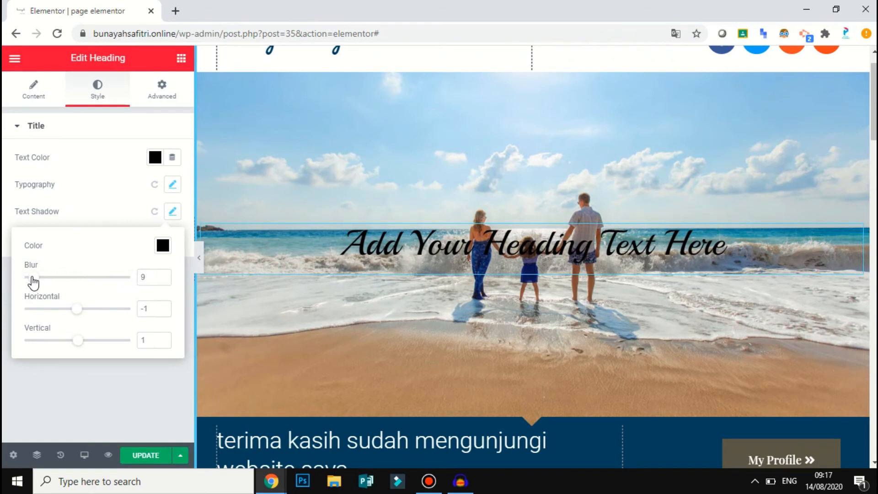
{"action": "left_click", "coordinate": [121, 198]}
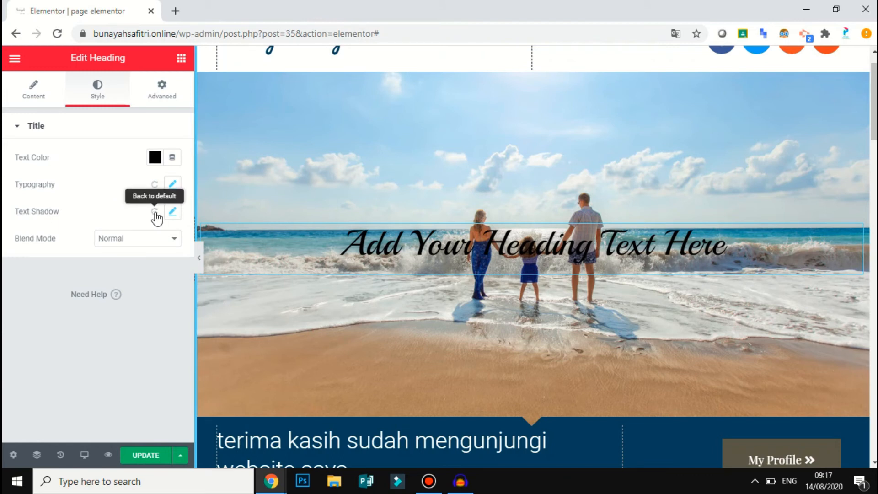
- Set the heading's linked margin to -4 px and its linked padding to -7 px on all sides
{"action": "left_click", "coordinate": [165, 90]}
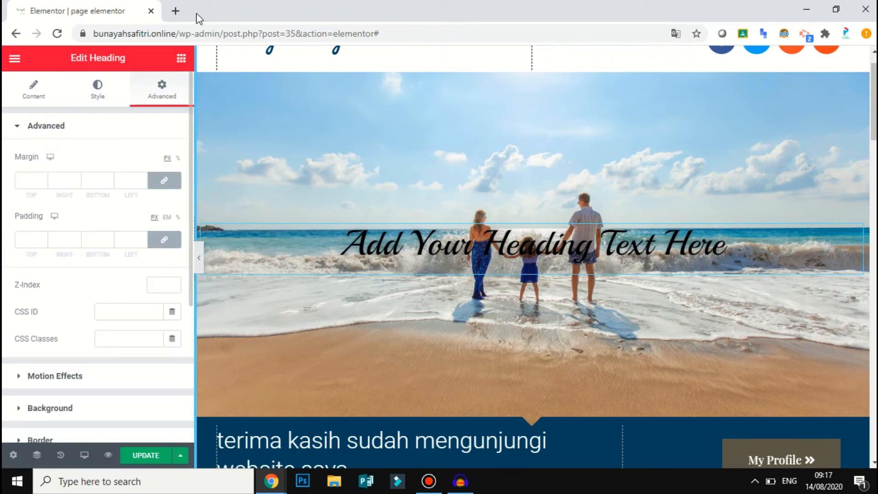
{"action": "left_click", "coordinate": [42, 180]}
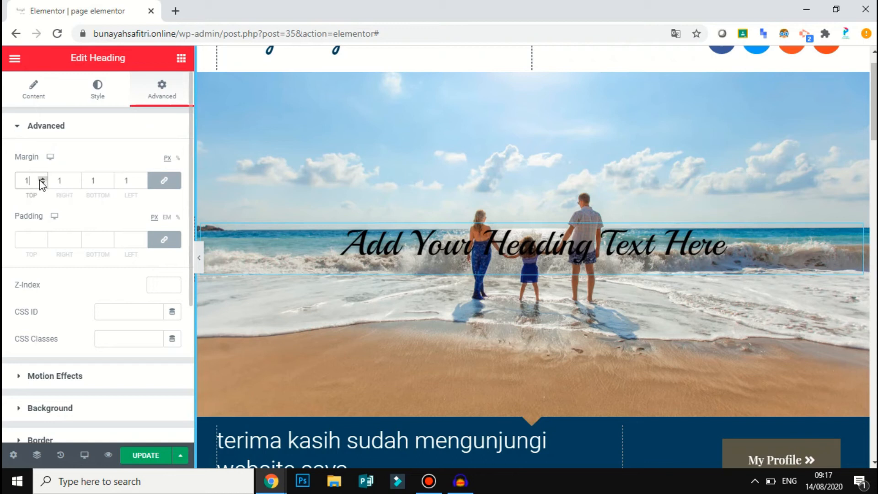
{"action": "left_click_drag", "start_coordinate": [43, 183], "coordinate": [43, 179]}
{"action": "left_click", "coordinate": [41, 232]}
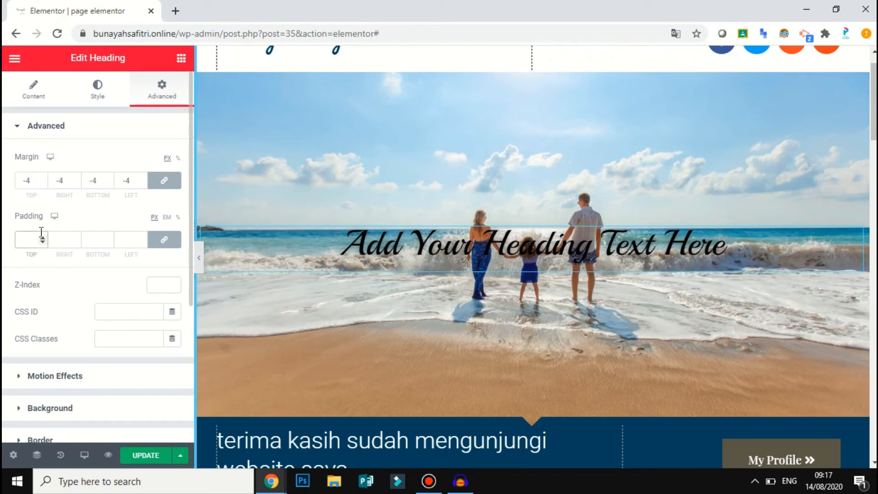
{"action": "left_click", "coordinate": [44, 243]}
{"action": "left_click", "coordinate": [44, 242]}
{"action": "left_click", "coordinate": [43, 238]}
- Try an unlinked right padding of 100 px on the heading, and restore the linked -7 px padding
{"action": "left_click", "coordinate": [167, 186]}
{"action": "left_click", "coordinate": [167, 185]}
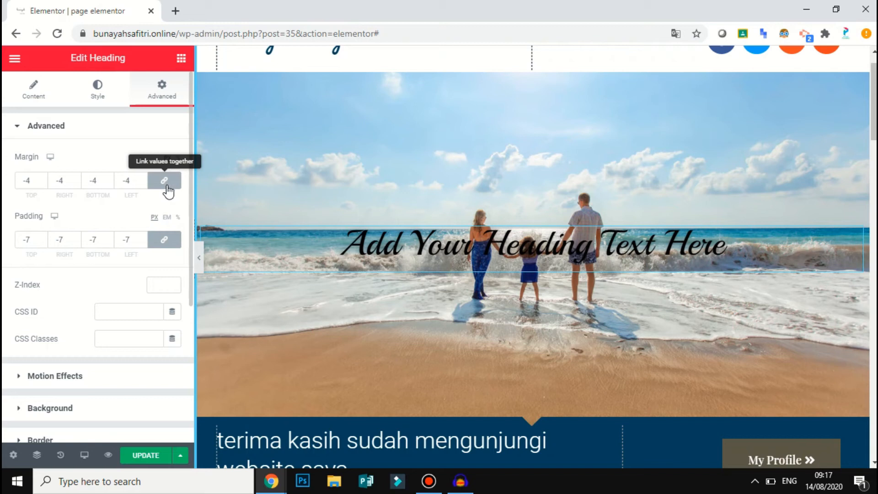
{"action": "left_click", "coordinate": [164, 240]}
{"action": "left_click_drag", "start_coordinate": [71, 241], "coordinate": [50, 239]}
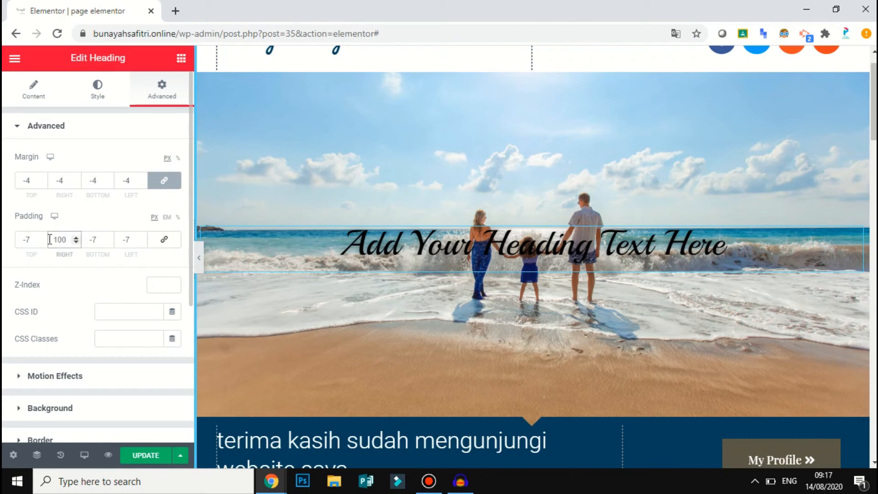
{"action": "type", "text": "100"}
{"action": "key", "text": "BackSpace"}
{"action": "left_click", "coordinate": [165, 247]}
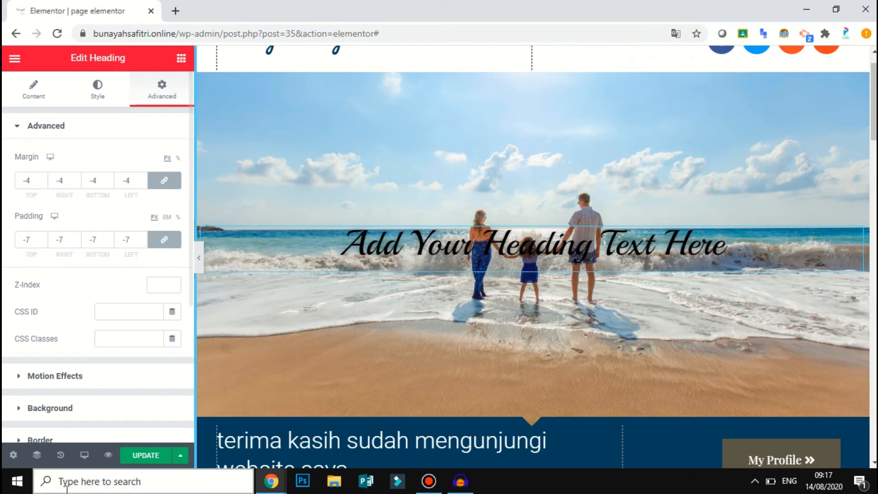
- Switch to the Mobile preview, unlink the heading's padding, try 100 px on the right and set it to 0
{"action": "left_click", "coordinate": [85, 455]}
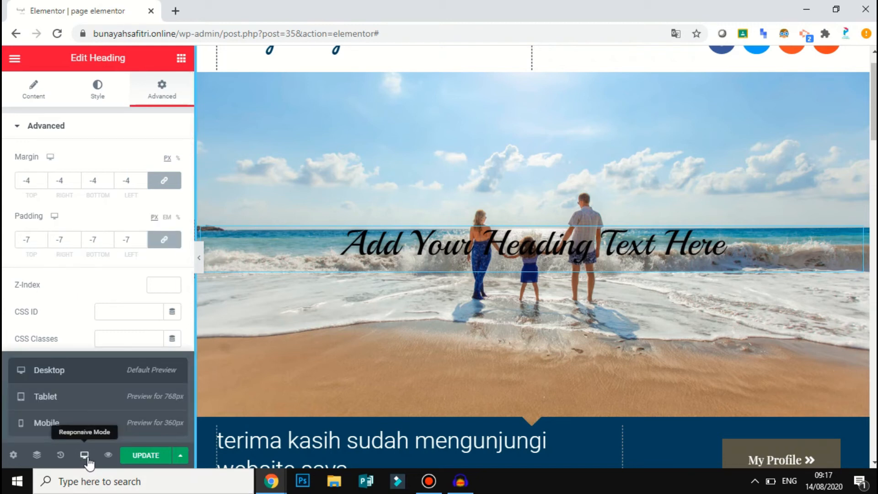
{"action": "left_click", "coordinate": [92, 432]}
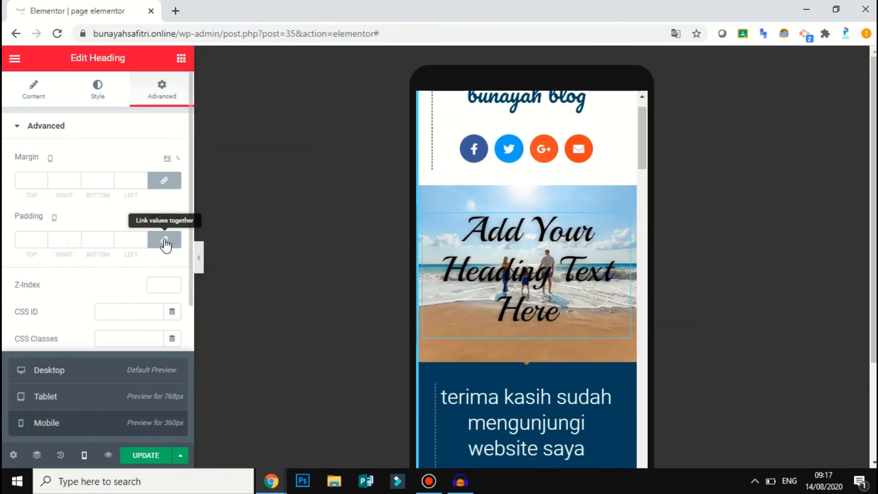
{"action": "left_click", "coordinate": [165, 243]}
{"action": "left_click", "coordinate": [61, 238]}
{"action": "type", "text": "100"}
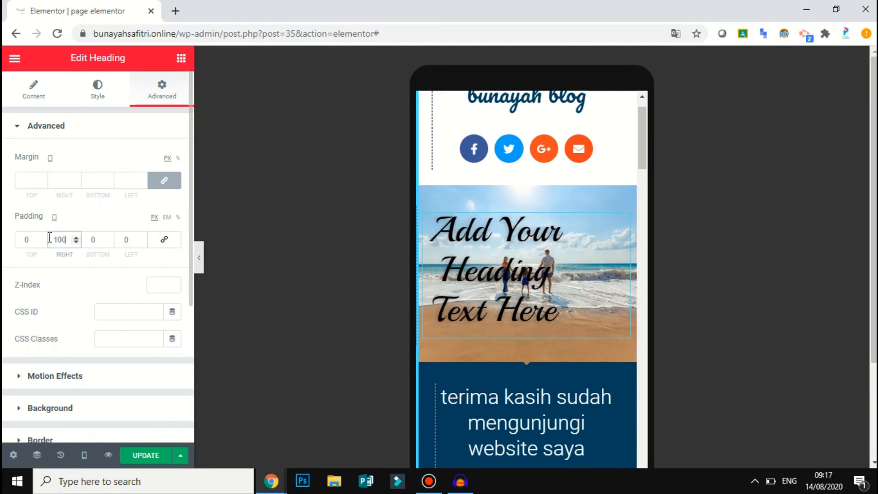
{"action": "key", "text": "BackSpace"}
{"action": "key", "text": "BackSpace"}
{"action": "key", "text": "BackSpace"}
{"action": "type", "text": "0"}
- Try a top padding of 100 px on the mobile heading and return it to 0
{"action": "left_click", "coordinate": [34, 240]}
{"action": "type", "text": "100"}
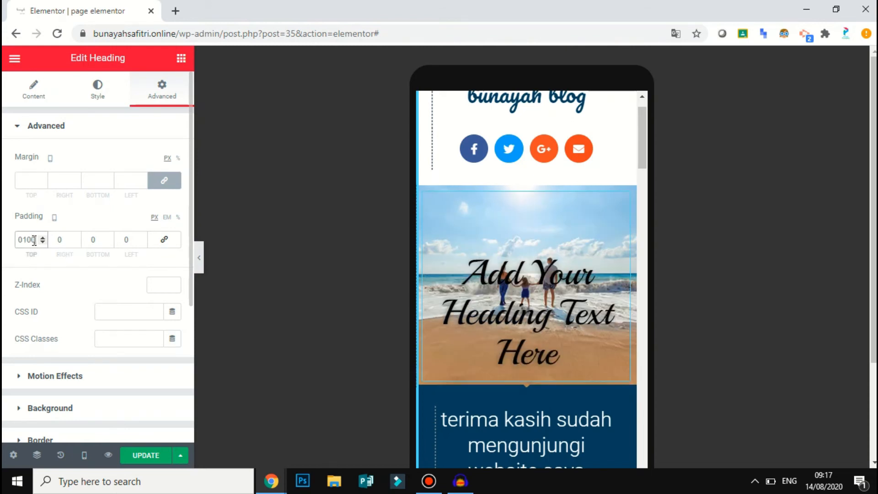
{"action": "key", "text": "BackSpace"}
{"action": "key", "text": "BackSpace"}
{"action": "key", "text": "BackSpace"}
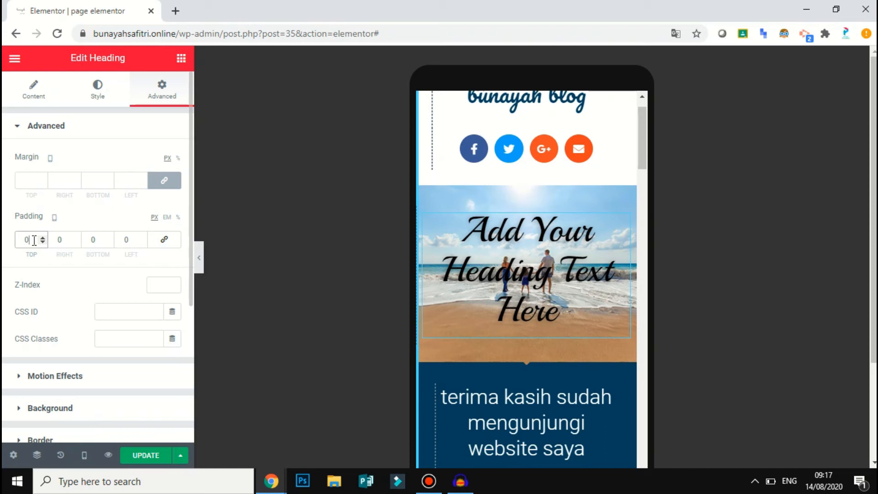
{"action": "type", "text": "100"}
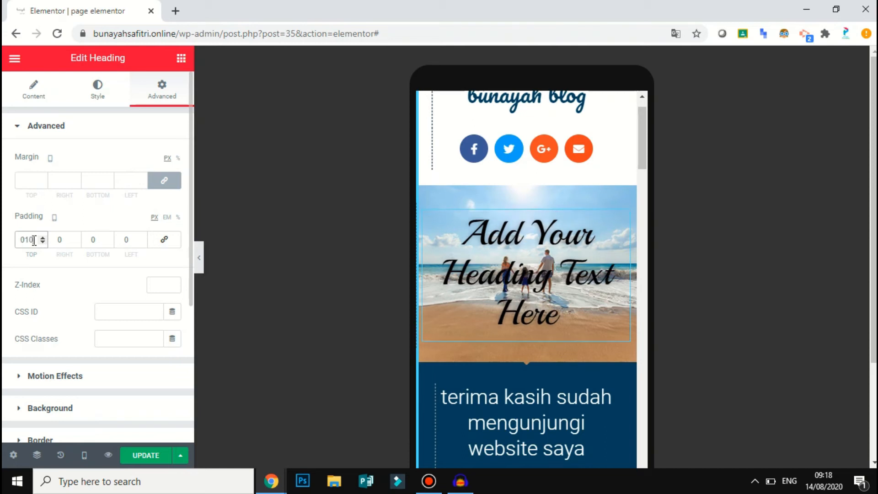
{"action": "key", "text": "BackSpace"}
{"action": "key", "text": "BackSpace"}
{"action": "key", "text": "BackSpace"}
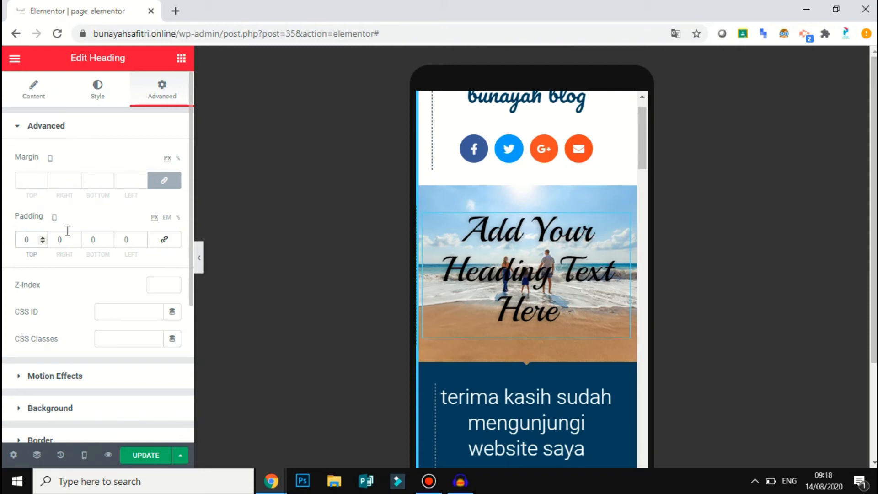
- Try a left padding of 100 px on the mobile heading, return it to 0 and relink the padding values
{"action": "left_click", "coordinate": [135, 238]}
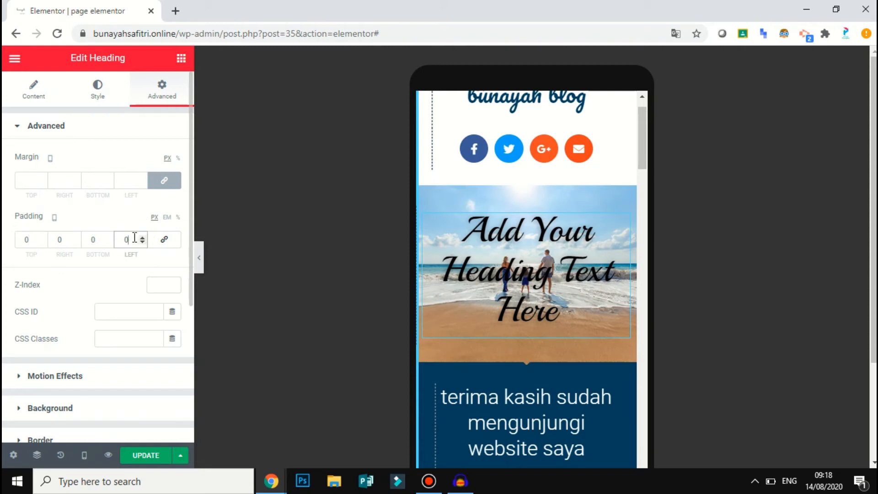
{"action": "type", "text": "100"}
{"action": "key", "text": "BackSpace"}
{"action": "key", "text": "BackSpace"}
{"action": "key", "text": "BackSpace"}
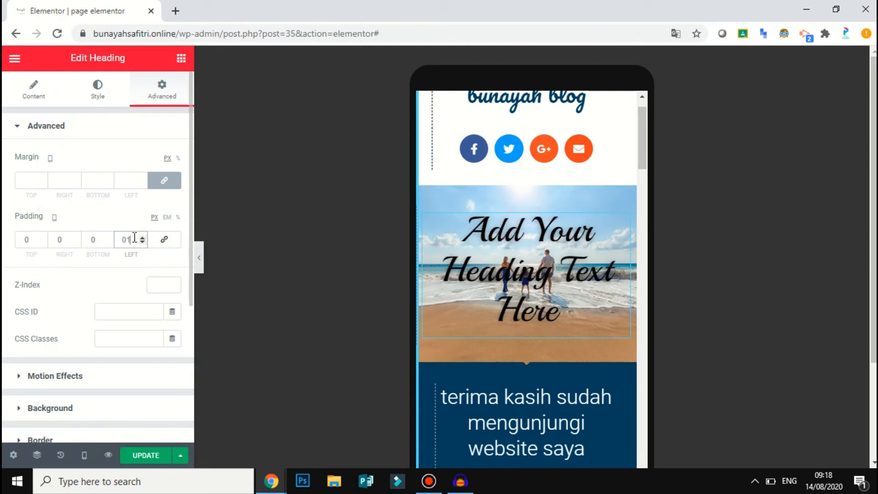
{"action": "left_click", "coordinate": [165, 240]}
- Unlink the mobile heading's margins, try a bottom margin of 200 px, set it to 0 and relink the values
{"action": "left_click", "coordinate": [163, 187]}
{"action": "left_click", "coordinate": [108, 182]}
{"action": "type", "text": "200"}
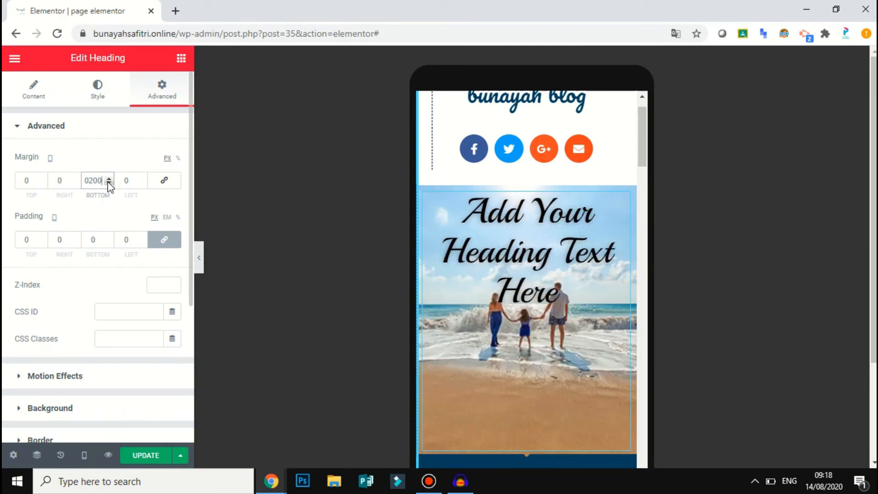
{"action": "key", "text": "BackSpace"}
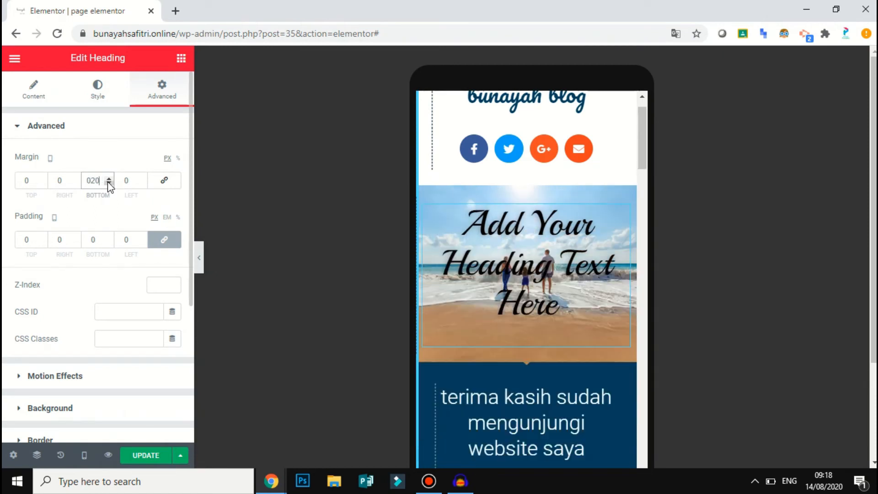
{"action": "key", "text": "BackSpace"}
{"action": "key", "text": "BackSpace"}
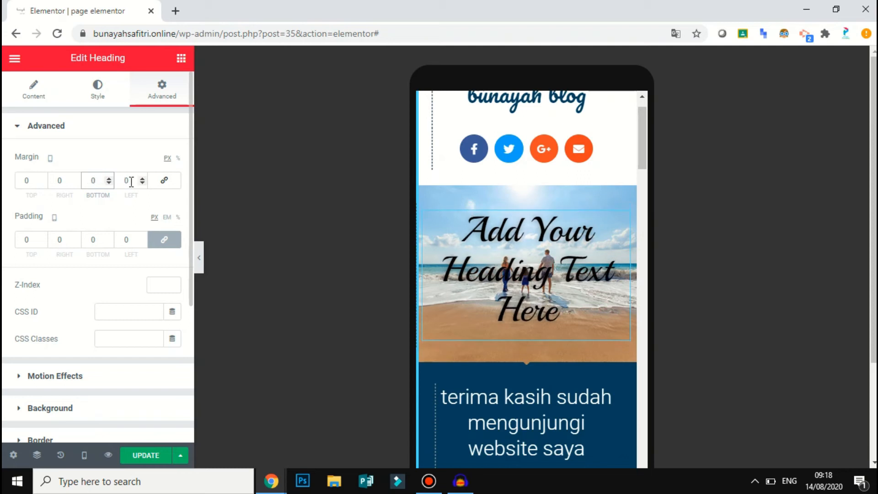
{"action": "left_click", "coordinate": [162, 181]}
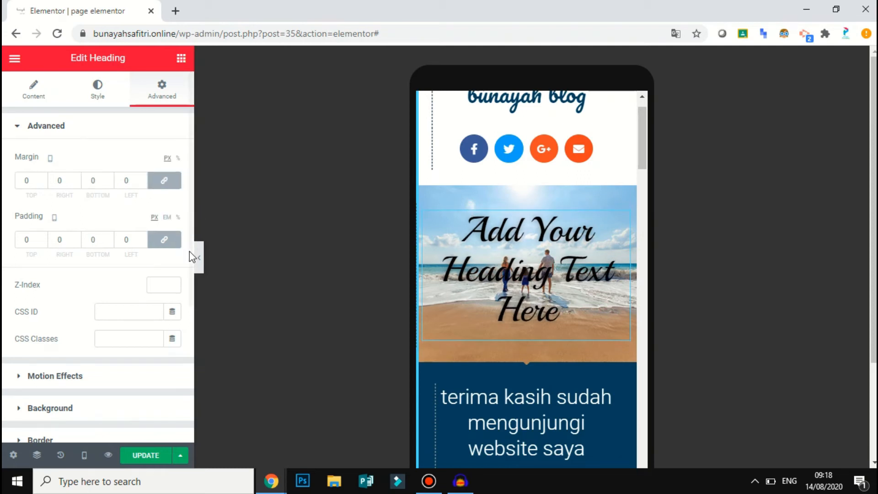
- Set the heading's entrance animation in the motion effects to Fade In Up
{"action": "left_click_drag", "start_coordinate": [189, 256], "coordinate": [189, 232]}
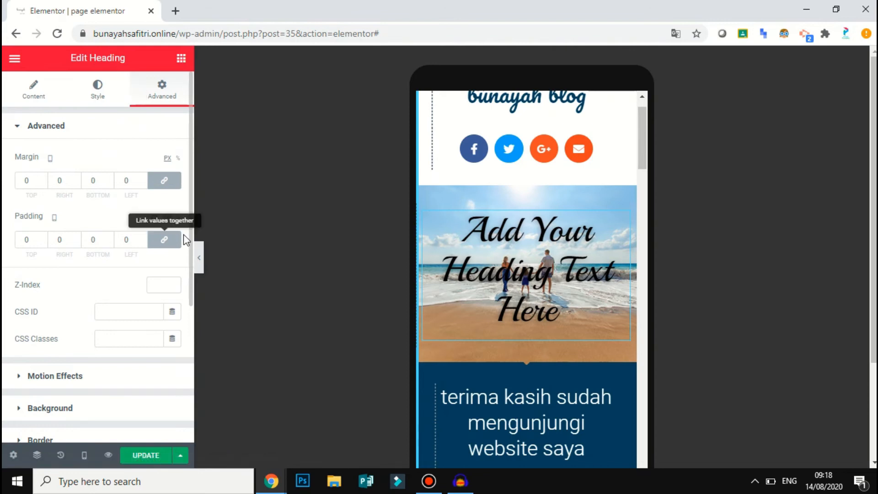
{"action": "scroll", "coordinate": [151, 304], "scroll_direction": "down", "scroll_amount": 2}
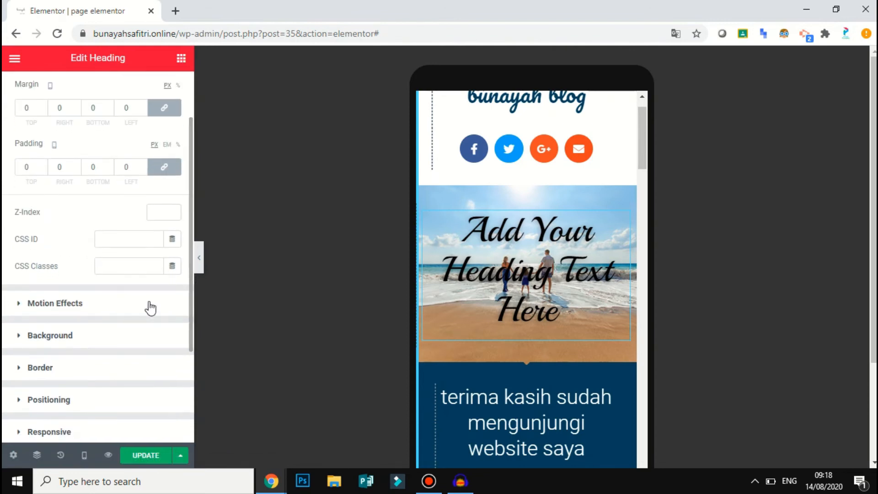
{"action": "left_click", "coordinate": [114, 310]}
{"action": "left_click", "coordinate": [111, 215]}
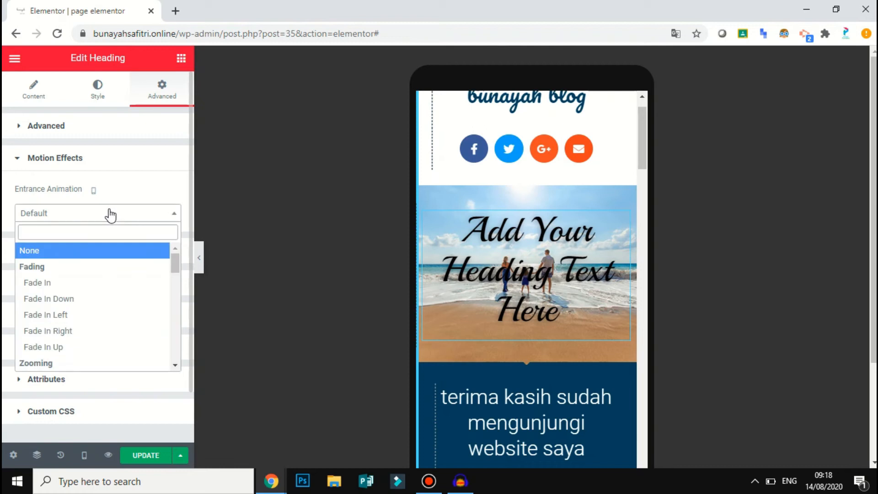
{"action": "left_click", "coordinate": [73, 347]}
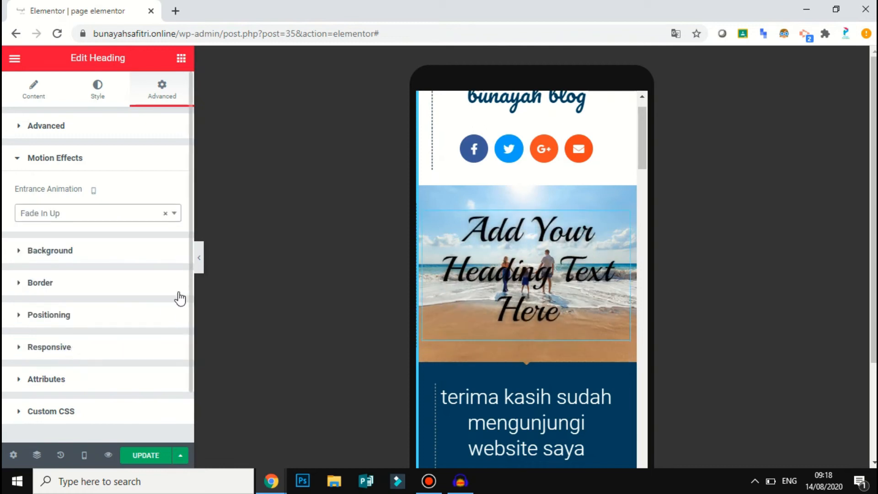
- Try a Fixed position for the heading, move it over the beach photo, and return its position to Default
{"action": "left_click", "coordinate": [89, 254]}
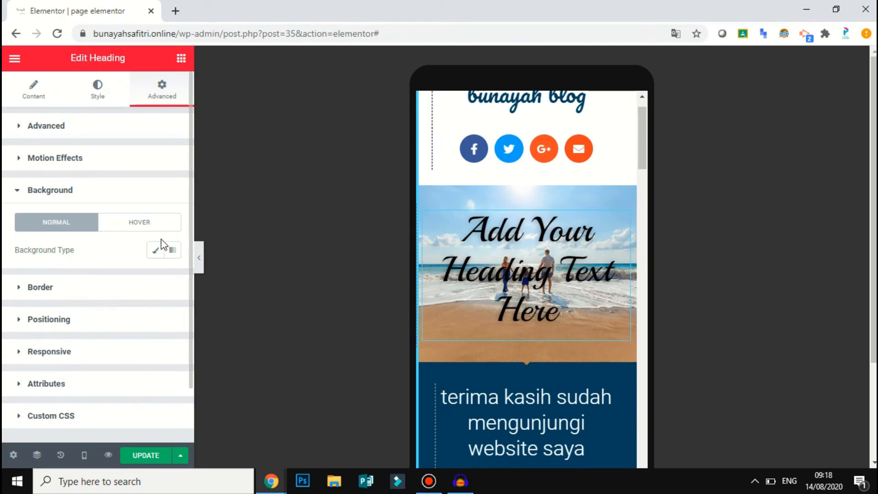
{"action": "left_click", "coordinate": [92, 289]}
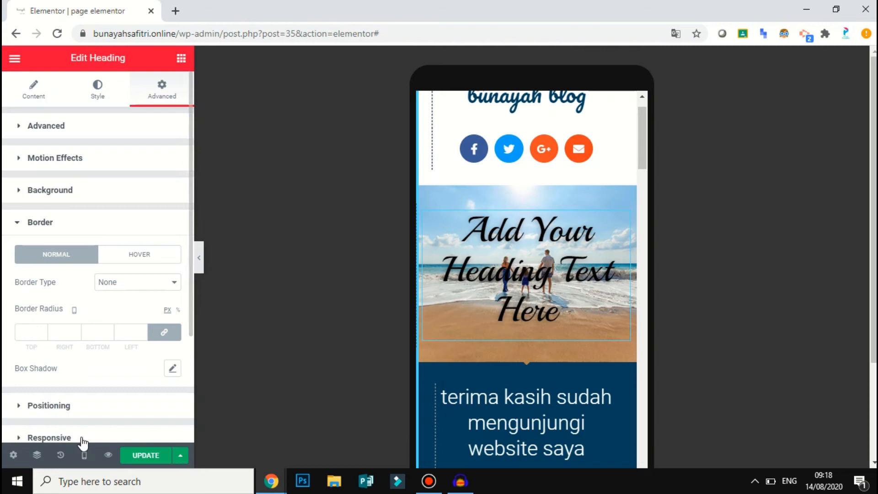
{"action": "left_click", "coordinate": [78, 411]}
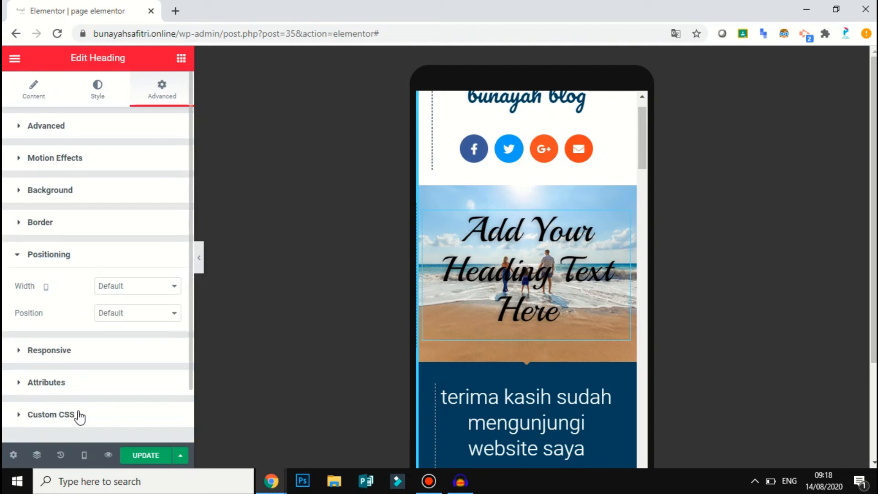
{"action": "left_click", "coordinate": [124, 320]}
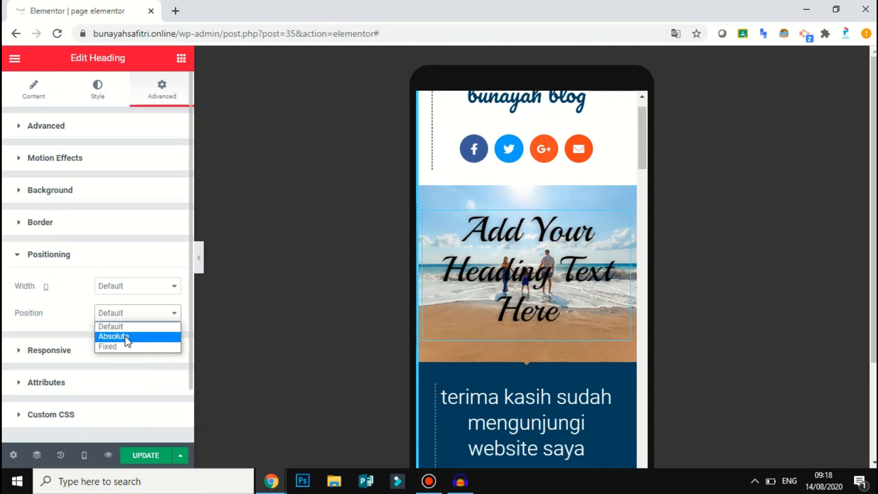
{"action": "left_click", "coordinate": [141, 346]}
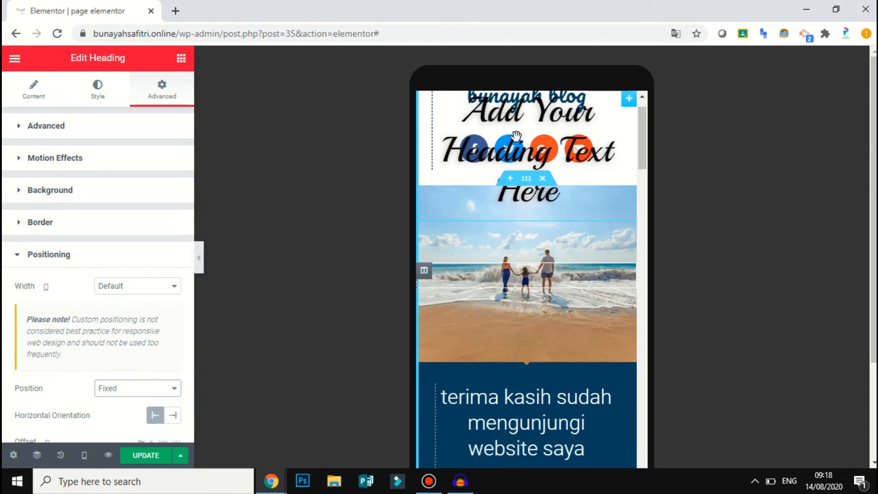
{"action": "left_click_drag", "start_coordinate": [508, 284], "coordinate": [509, 248]}
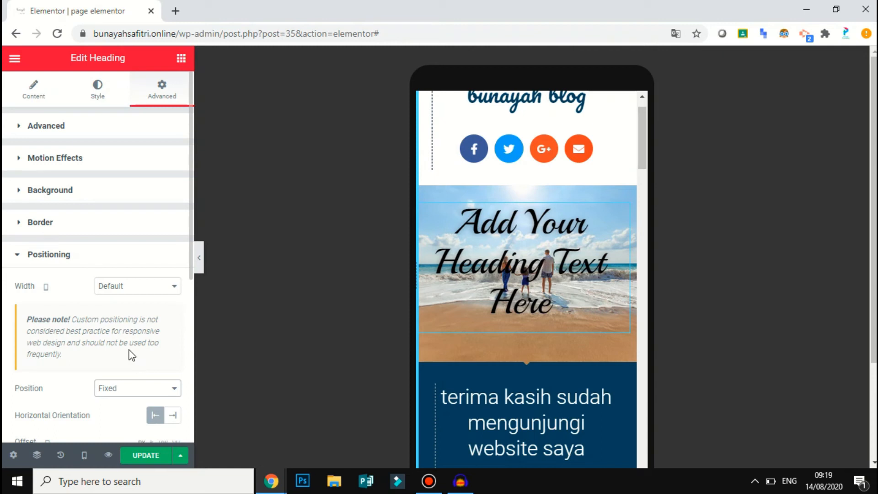
{"action": "left_click", "coordinate": [174, 389]}
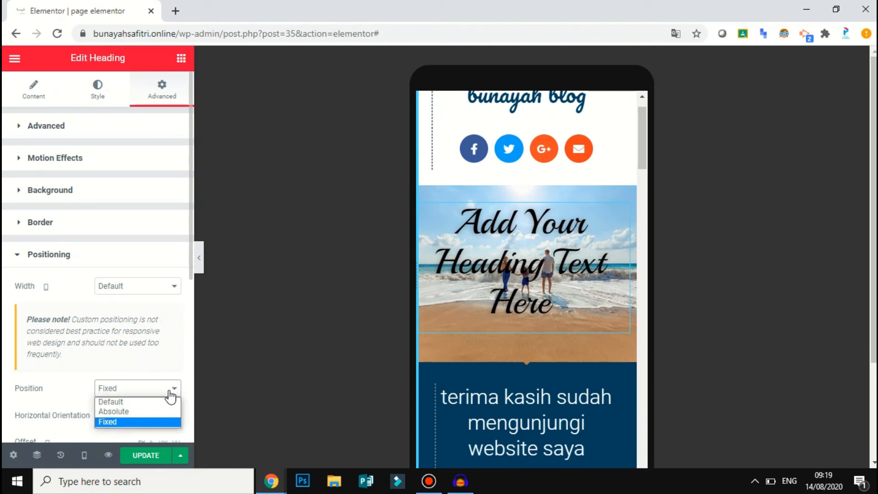
{"action": "left_click", "coordinate": [156, 400]}
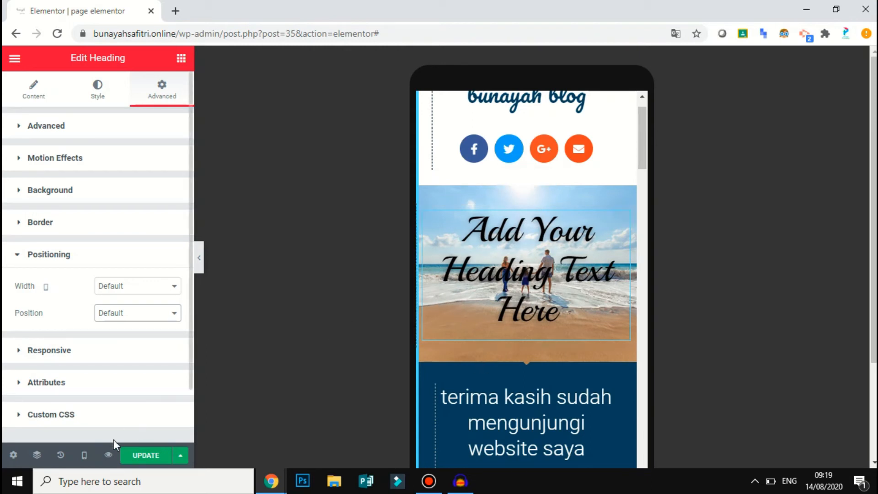
- Switch the page preview from mobile to desktop and look over the page layout
{"action": "left_click", "coordinate": [91, 452]}
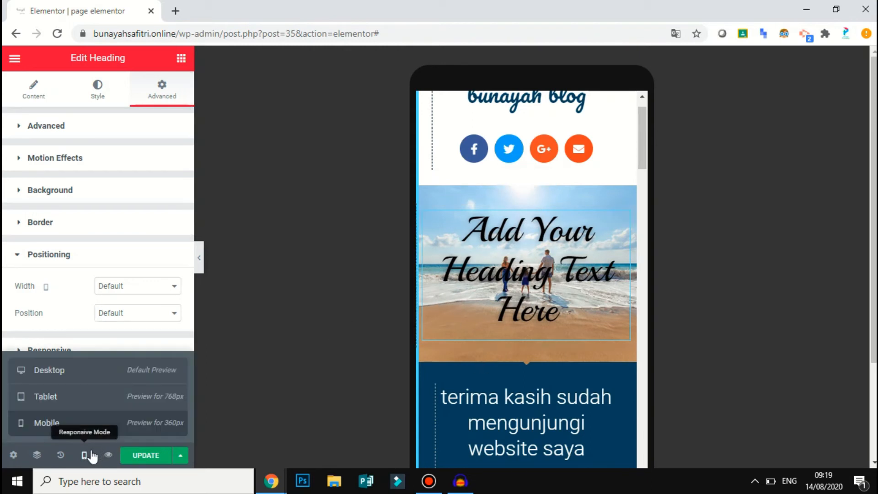
{"action": "left_click", "coordinate": [108, 379]}
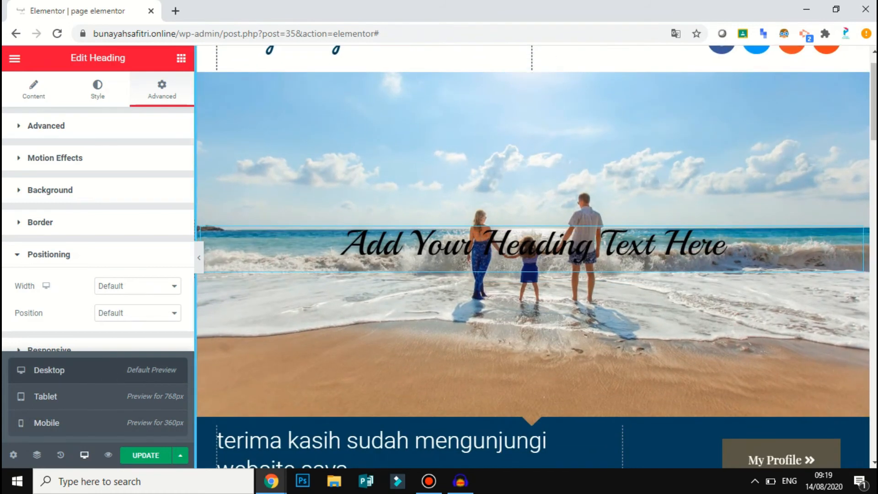
{"action": "scroll", "coordinate": [765, 281], "scroll_direction": "down", "scroll_amount": 2}
{"action": "scroll", "coordinate": [533, 256], "scroll_direction": "down", "scroll_amount": 1}
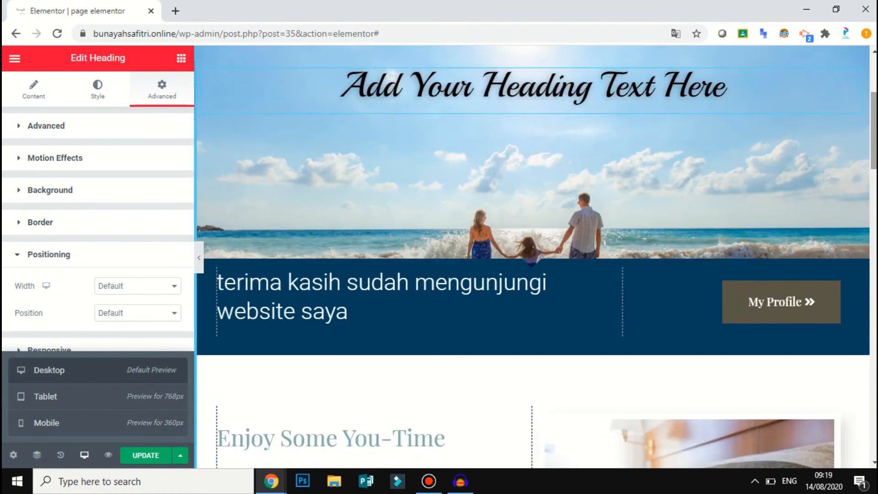
{"action": "scroll", "coordinate": [533, 256], "scroll_direction": "down", "scroll_amount": 3}
{"action": "scroll", "coordinate": [532, 256], "scroll_direction": "down", "scroll_amount": 5}
{"action": "scroll", "coordinate": [532, 256], "scroll_direction": "up", "scroll_amount": 3}
{"action": "scroll", "coordinate": [533, 256], "scroll_direction": "down", "scroll_amount": 5}
{"action": "left_click_drag", "start_coordinate": [875, 213], "coordinate": [874, 94]}
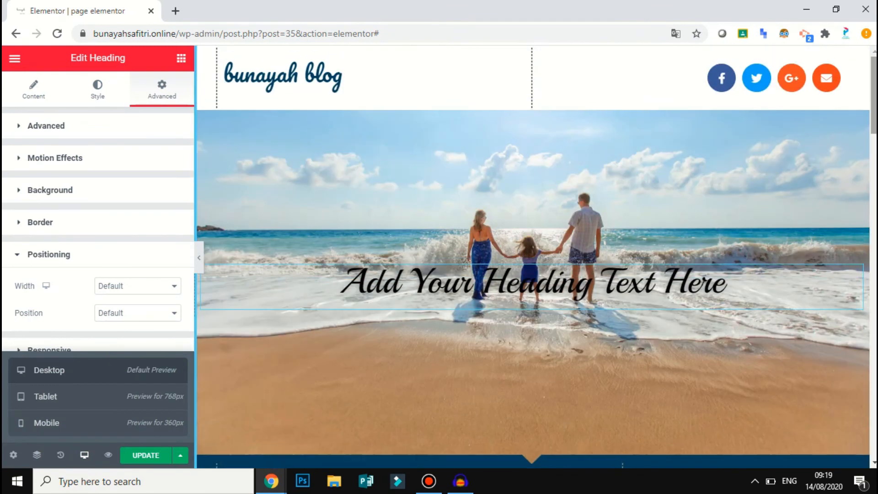
- Try a Button widget below the header's social icons and delete it
{"action": "left_click", "coordinate": [181, 58]}
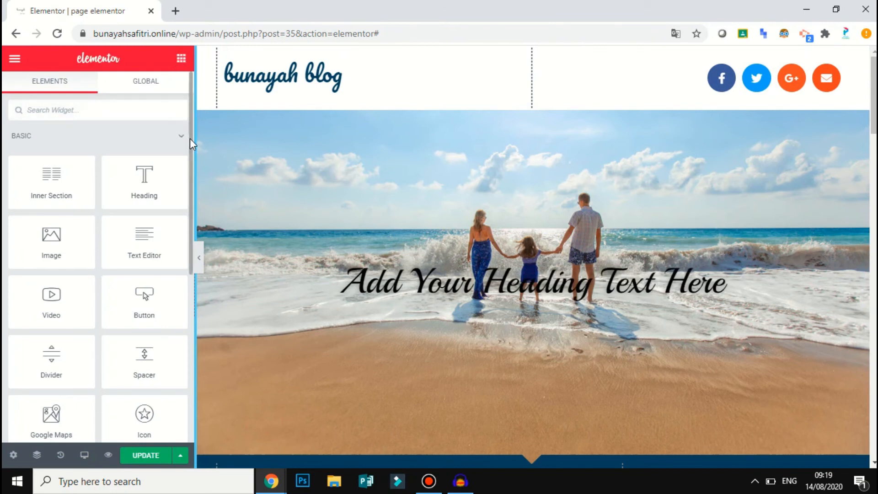
{"action": "scroll", "coordinate": [190, 138], "scroll_direction": "down", "scroll_amount": 1}
{"action": "scroll", "coordinate": [190, 165], "scroll_direction": "down", "scroll_amount": 2}
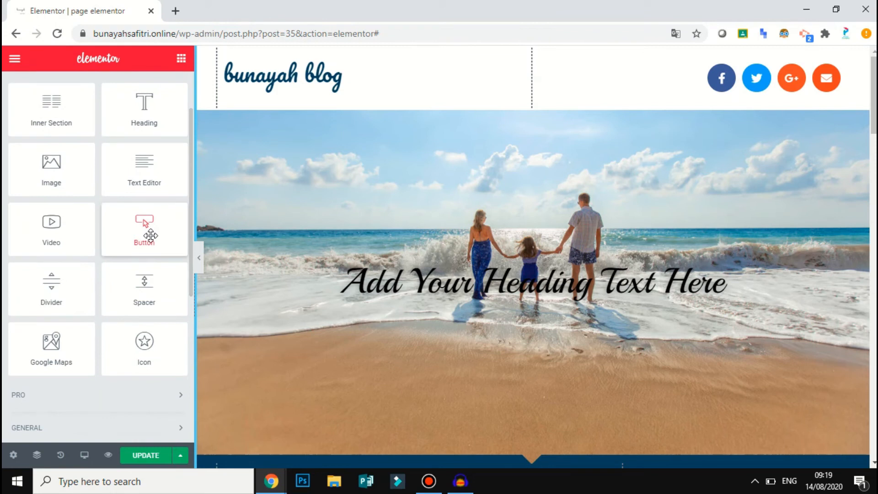
{"action": "left_click_drag", "start_coordinate": [151, 235], "coordinate": [590, 86]}
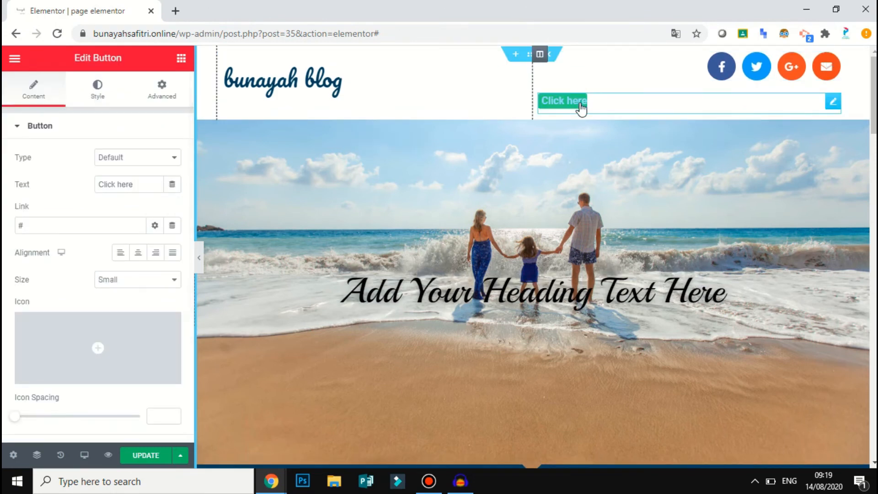
{"action": "key", "text": "Delete"}
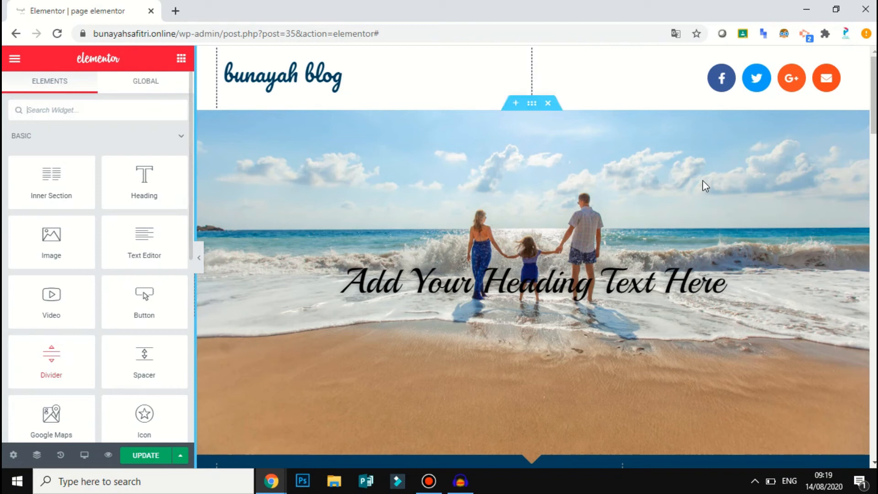
- Try a Divider widget above the "terima kasih sudah mengunjungi website saya" text and remove it
{"action": "scroll", "coordinate": [701, 185], "scroll_direction": "down", "scroll_amount": 3}
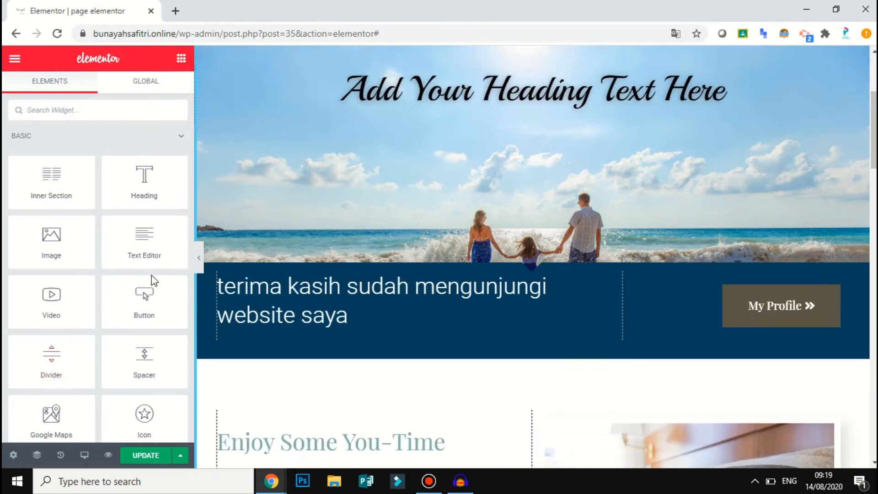
{"action": "left_click_drag", "start_coordinate": [51, 357], "coordinate": [539, 275]}
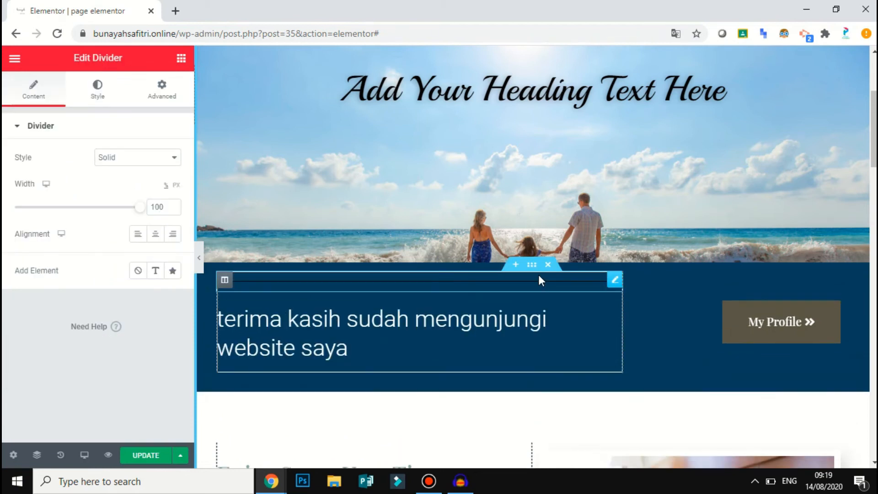
{"action": "left_click", "coordinate": [547, 264]}
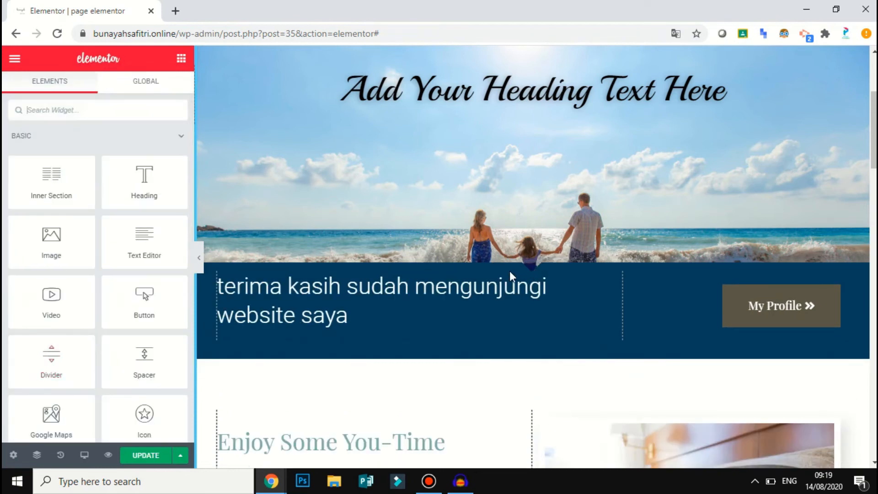
- Insert a new section above the "terima kasih" section and place a Divider widget in it at 100% width
{"action": "left_click", "coordinate": [520, 266]}
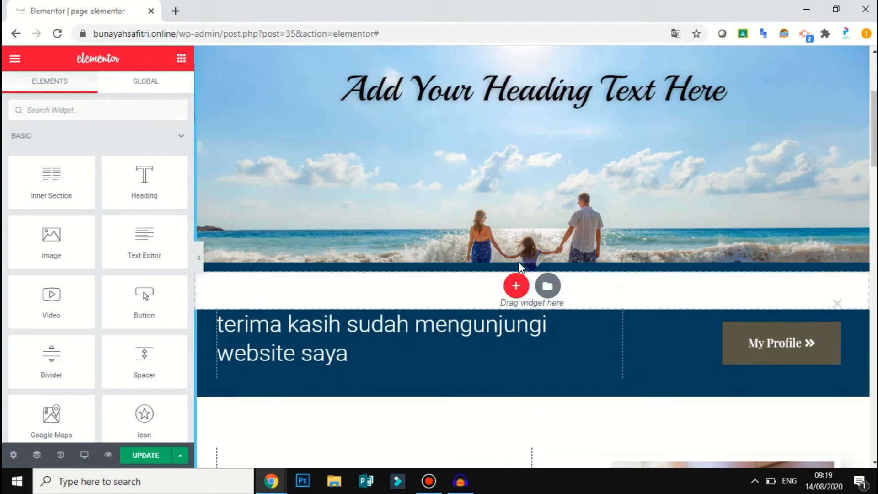
{"action": "left_click_drag", "start_coordinate": [73, 341], "coordinate": [533, 287]}
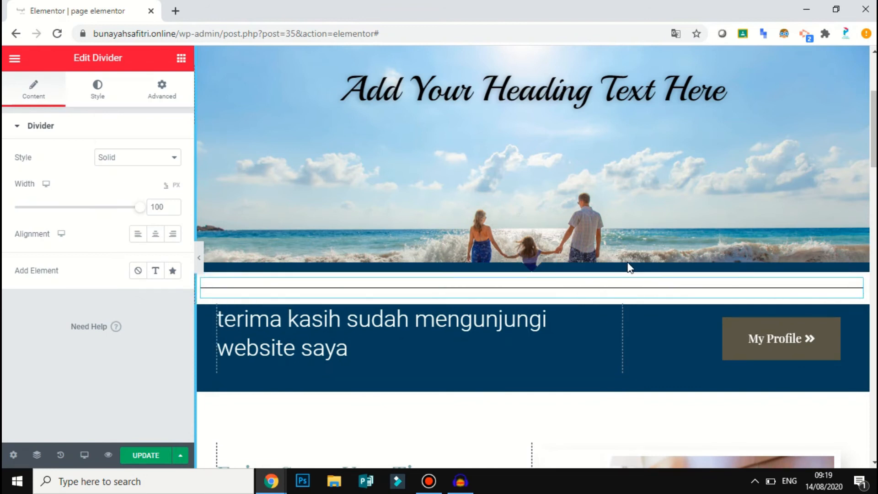
{"action": "left_click_drag", "start_coordinate": [140, 208], "coordinate": [186, 209]}
- Try different divider styles, including Curved and Dashed, and delete the divider's section
{"action": "left_click", "coordinate": [157, 158]}
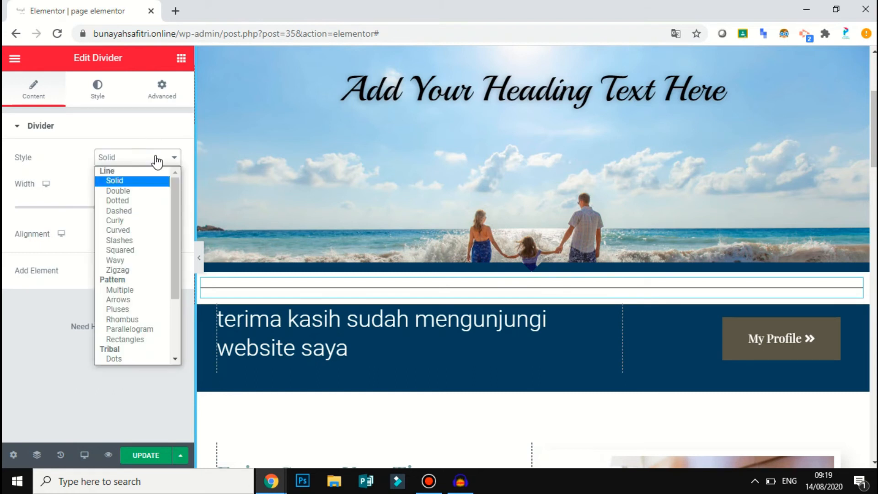
{"action": "left_click", "coordinate": [129, 235]}
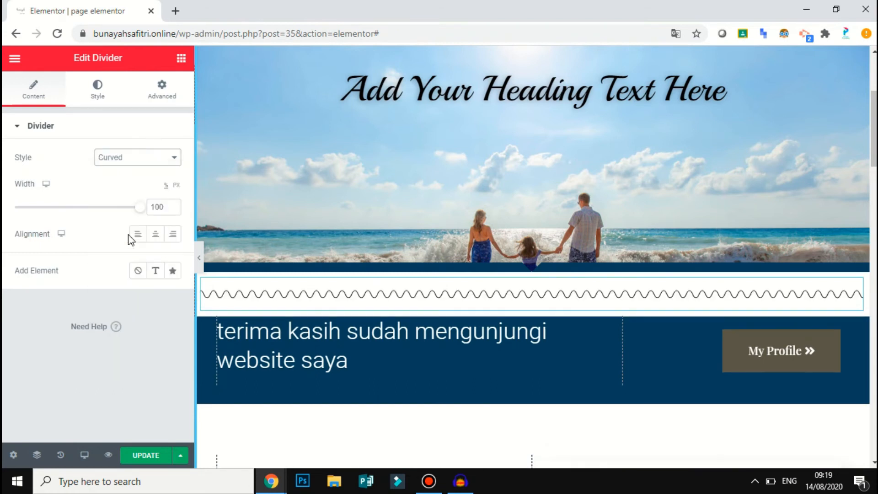
{"action": "left_click", "coordinate": [136, 165]}
{"action": "left_click", "coordinate": [115, 291]}
{"action": "left_click", "coordinate": [145, 161]}
{"action": "left_click", "coordinate": [141, 211]}
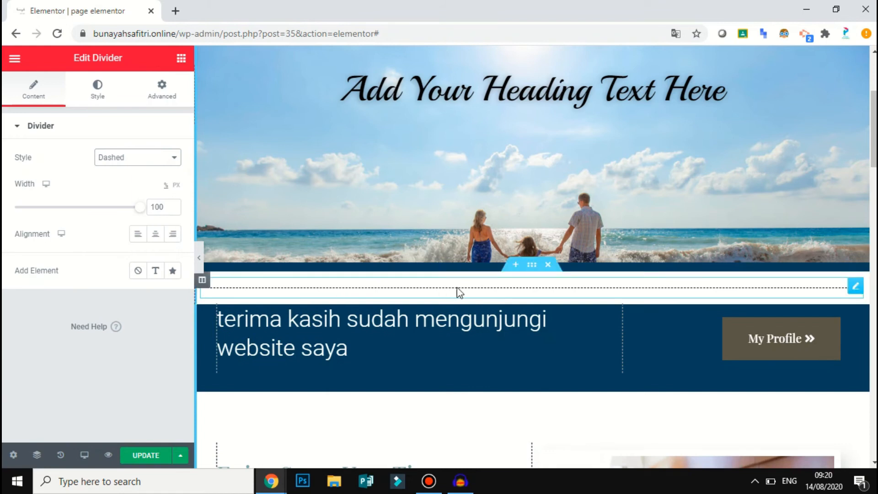
{"action": "left_click", "coordinate": [548, 268]}
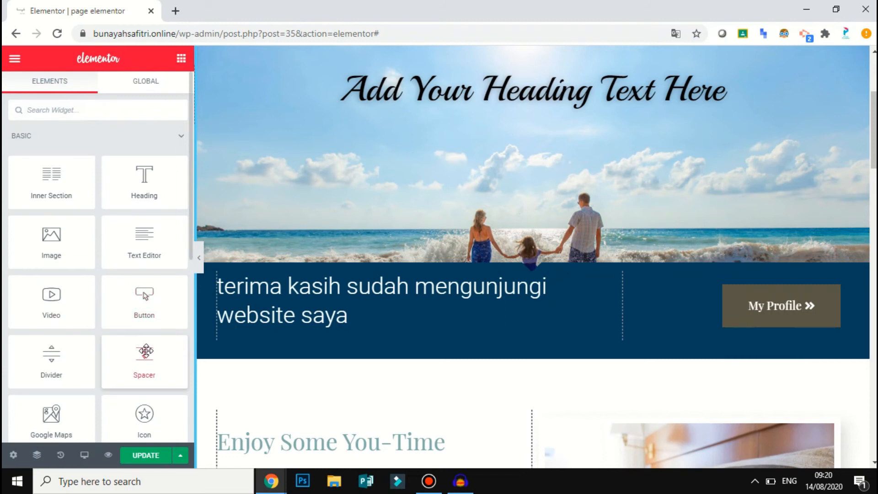
- Place a Spacer widget in its own section above the "terima kasih" section and set its space to 92 px
{"action": "left_click_drag", "start_coordinate": [145, 351], "coordinate": [525, 275]}
{"action": "left_click_drag", "start_coordinate": [151, 352], "coordinate": [543, 275]}
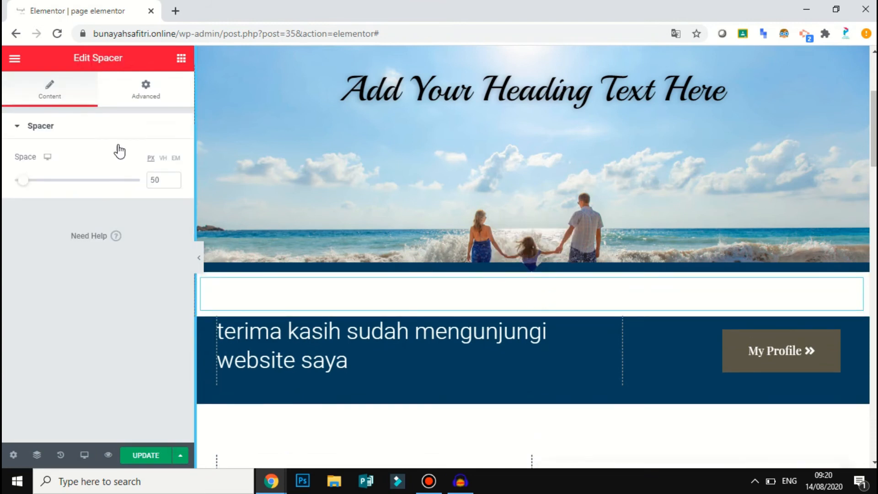
{"action": "mouse_move", "coordinate": [21, 180]}
{"action": "left_mouse_down"}
{"action": "mouse_move", "coordinate": [58, 187]}
{"action": "mouse_move", "coordinate": [9, 186]}
{"action": "left_mouse_up"}
{"action": "left_click_drag", "start_coordinate": [26, 186], "coordinate": [33, 184]}
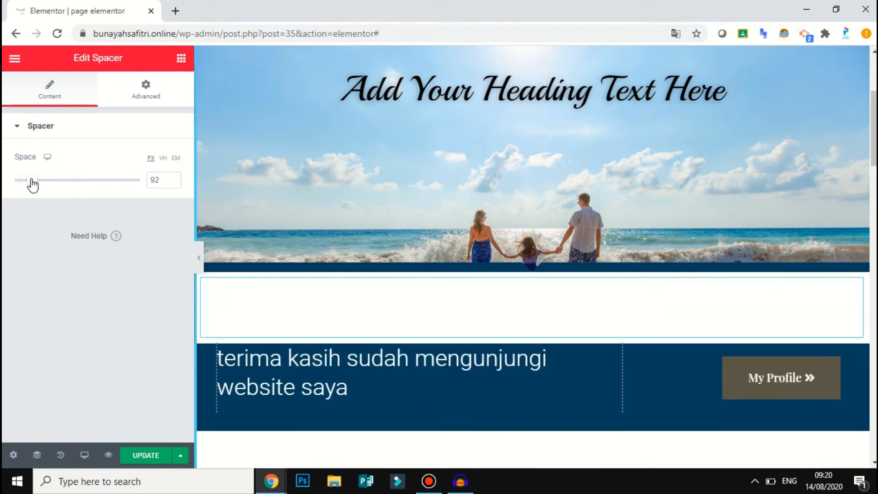
- Set the spacer's space to 10 px, check the gap on the page, and delete the spacer's section
{"action": "left_click_drag", "start_coordinate": [874, 128], "coordinate": [874, 232]}
{"action": "scroll", "coordinate": [341, 151], "scroll_direction": "up", "scroll_amount": 10}
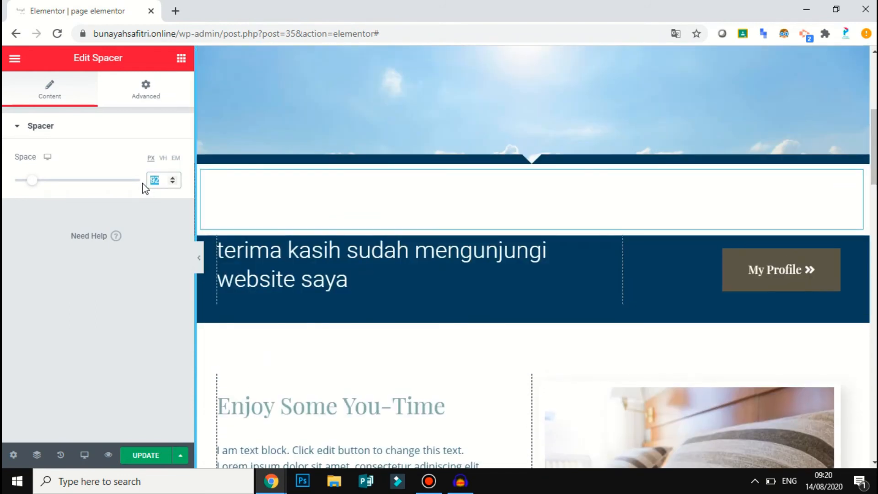
{"action": "type", "text": "10"}
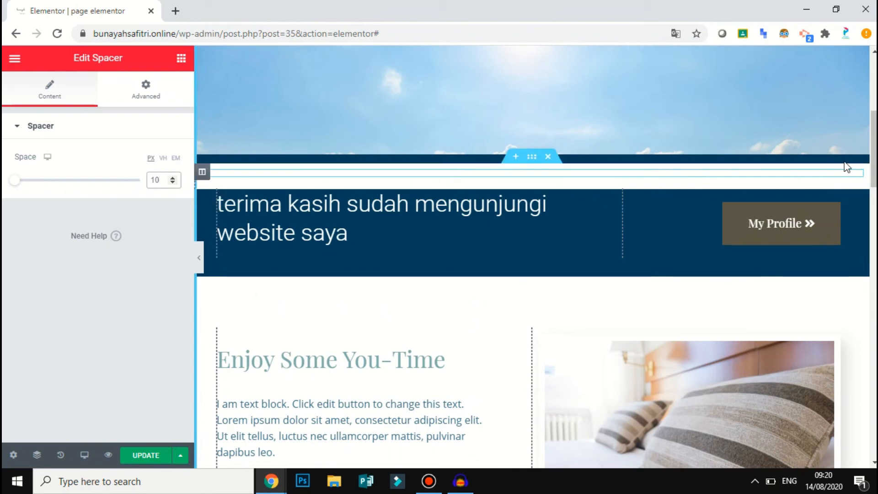
{"action": "scroll", "coordinate": [810, 174], "scroll_direction": "down", "scroll_amount": 6}
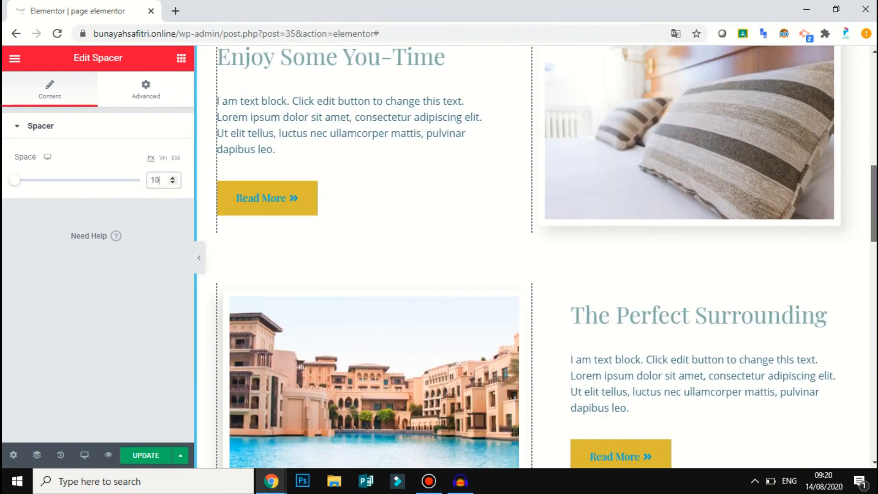
{"action": "scroll", "coordinate": [812, 137], "scroll_direction": "down", "scroll_amount": 4}
{"action": "scroll", "coordinate": [815, 122], "scroll_direction": "up", "scroll_amount": 10}
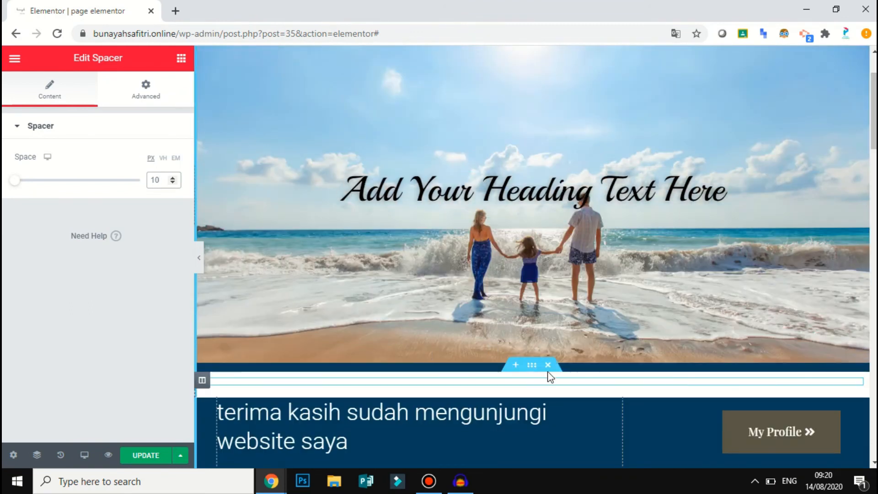
{"action": "left_click", "coordinate": [548, 364]}
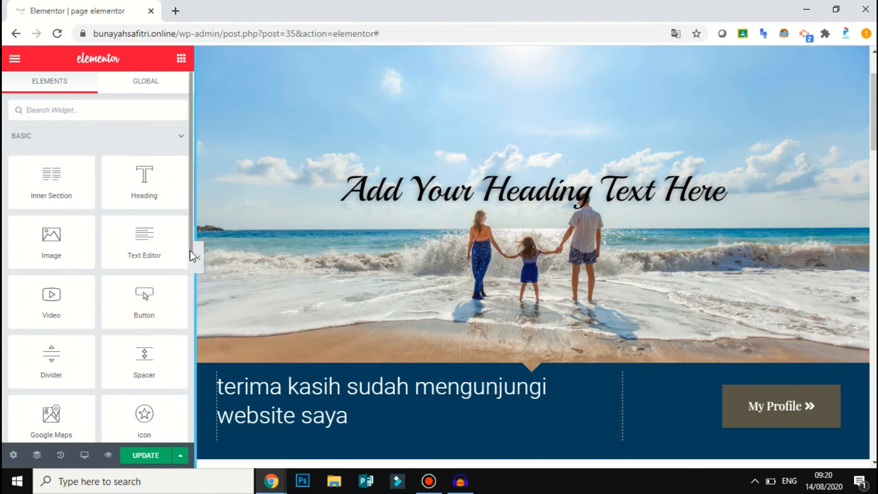
- Place a Google Maps widget below the "Add Your Heading Text Here" heading in the beach section
{"action": "scroll", "coordinate": [138, 256], "scroll_direction": "down", "scroll_amount": 3}
{"action": "left_click_drag", "start_coordinate": [64, 302], "coordinate": [414, 258]}
{"action": "mouse_move", "coordinate": [874, 114]}
{"action": "left_mouse_down"}
{"action": "mouse_move", "coordinate": [874, 156]}
{"action": "mouse_move", "coordinate": [874, 131]}
{"action": "left_mouse_up"}
{"action": "scroll", "coordinate": [649, 252], "scroll_direction": "up", "scroll_amount": 4}
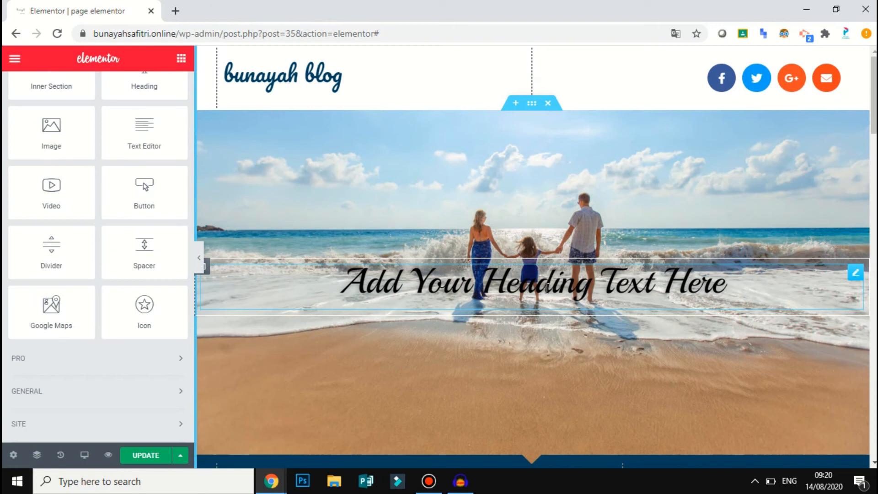
{"action": "left_click_drag", "start_coordinate": [43, 314], "coordinate": [552, 310]}
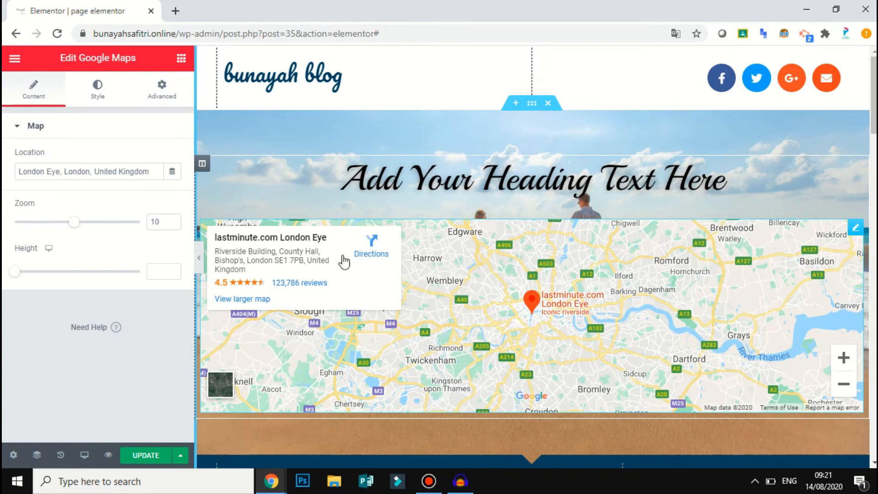
- Set the map's location to "jakarta timur pulo gadung"
{"action": "left_click", "coordinate": [91, 178]}
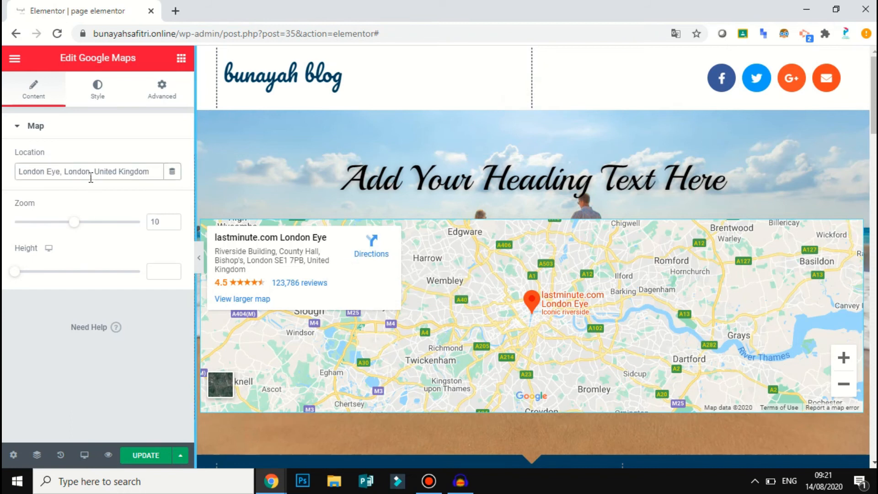
{"action": "key", "text": "ctrl+a"}
{"action": "type", "text": "l"}
{"action": "type", "text": "akarta"}
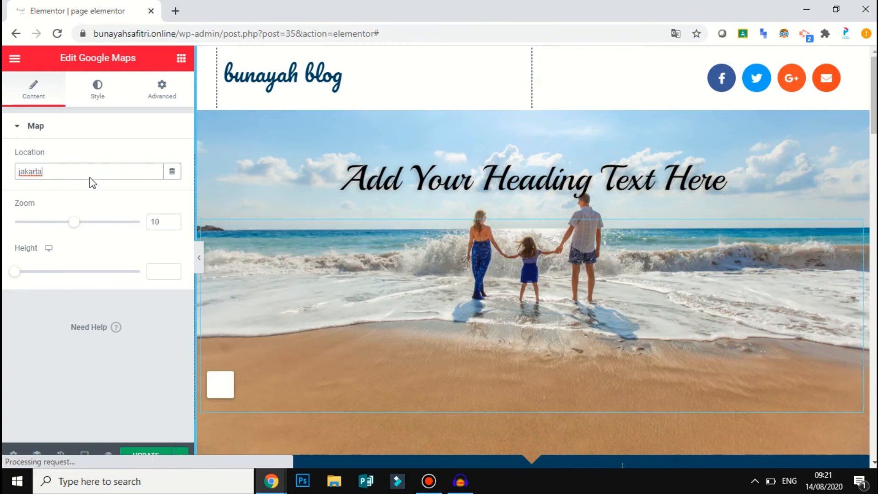
{"action": "type", "text": " ja"}
{"action": "key", "text": "BackSpace"}
{"action": "key", "text": "BackSpace"}
{"action": "type", "text": "timur"}
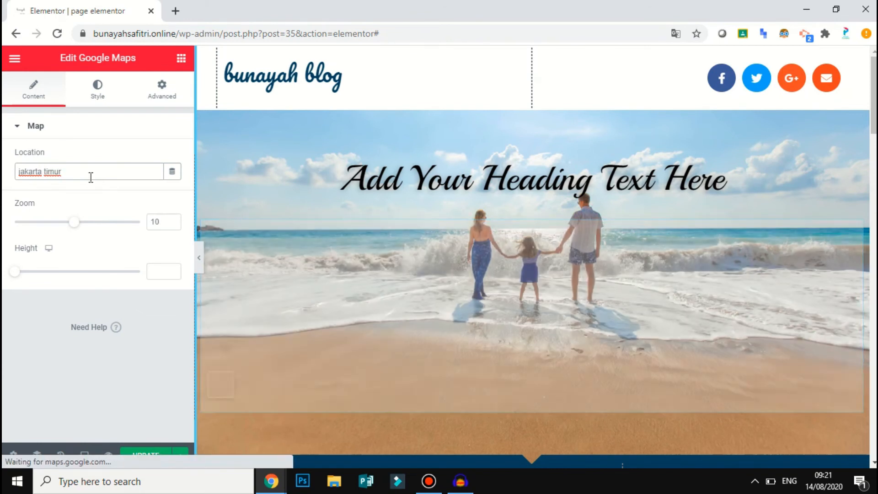
{"action": "type", "text": " pul"}
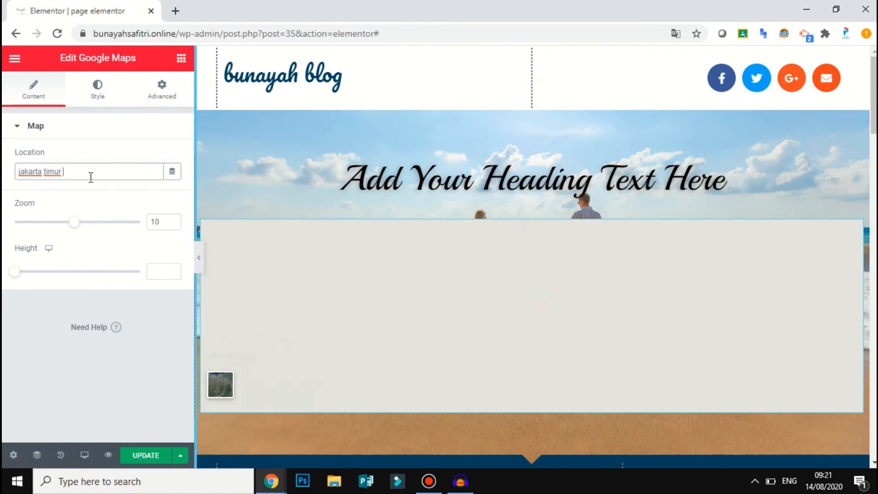
{"action": "type", "text": "oga"}
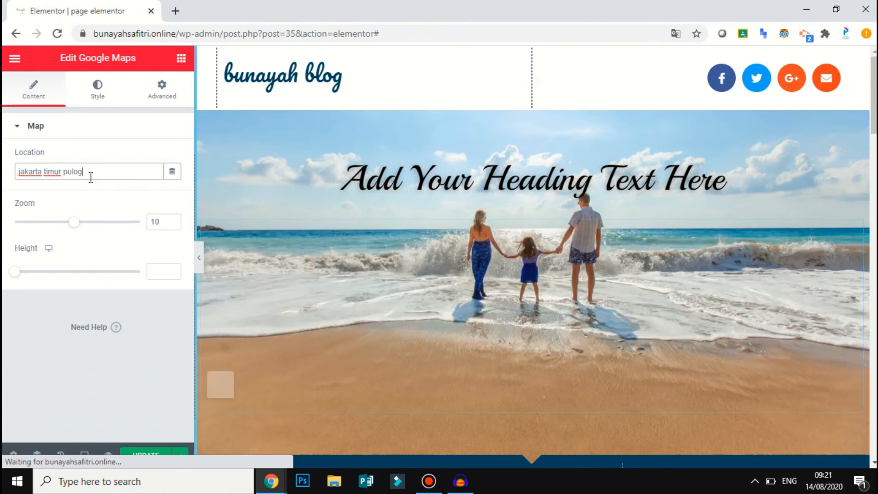
{"action": "key", "text": "BackSpace"}
{"action": "key", "text": "BackSpace"}
{"action": "type", "text": "gadung"}
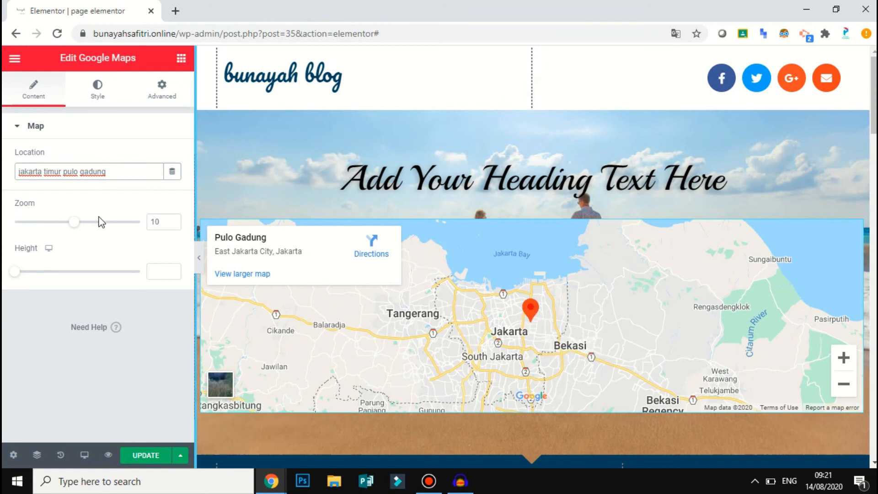
- Set the map's zoom to 13 and its height to 392, and delete the Google Maps widget
{"action": "left_click_drag", "start_coordinate": [76, 225], "coordinate": [96, 223]}
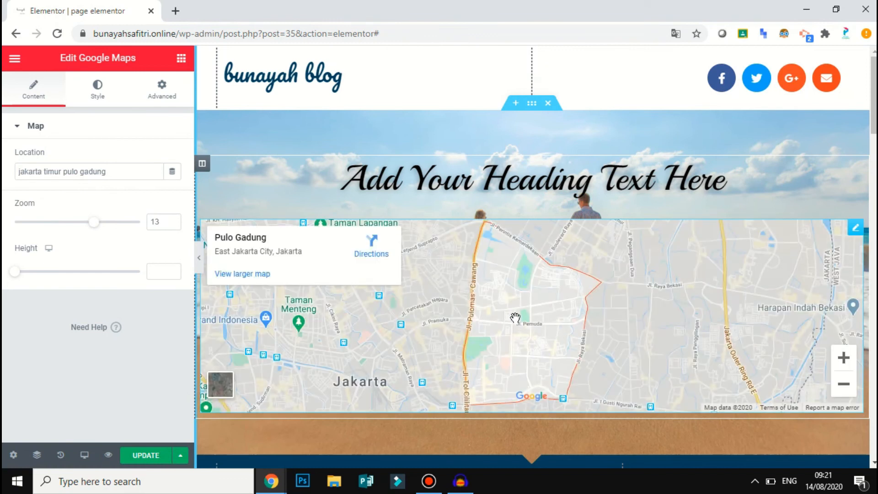
{"action": "left_click_drag", "start_coordinate": [20, 277], "coordinate": [50, 274]}
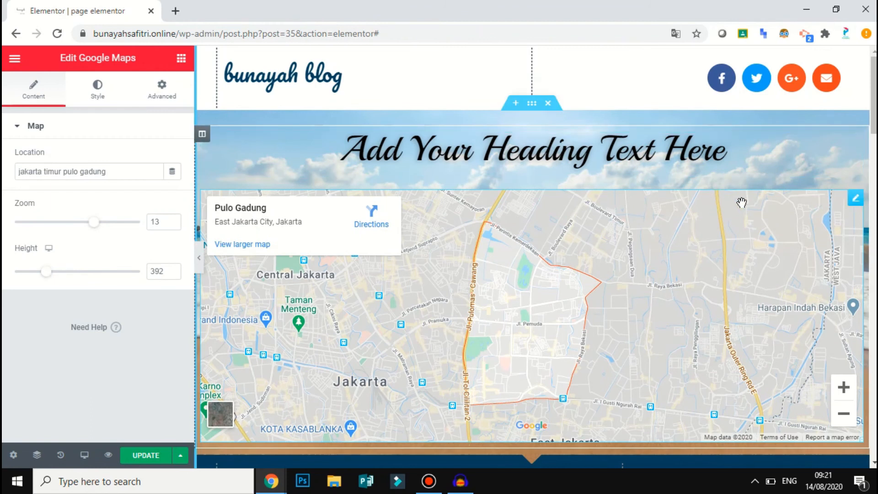
{"action": "right_click", "coordinate": [858, 207]}
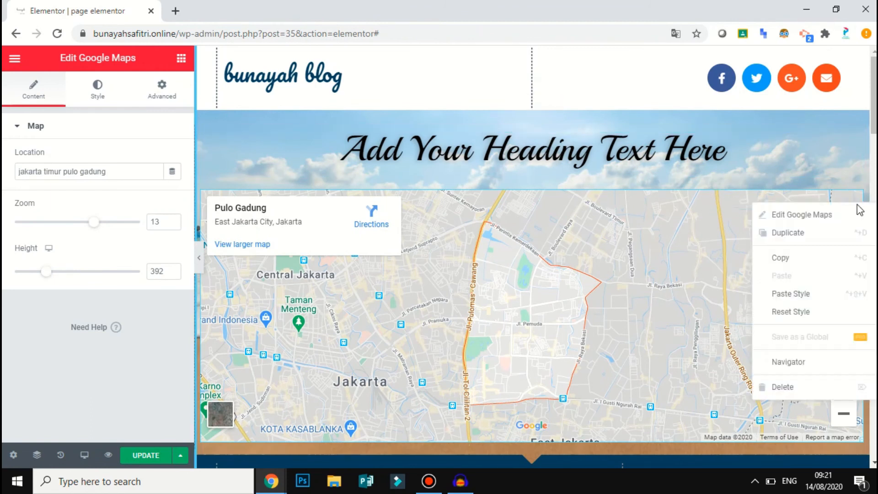
{"action": "left_click", "coordinate": [794, 394]}
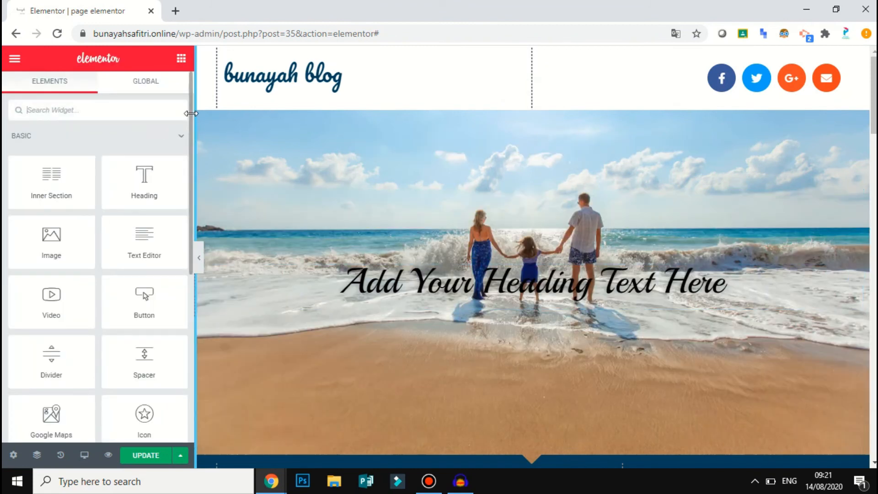
- Place a Counter widget from the General widgets below the heading and set its ending number to 10000000
{"action": "left_click_drag", "start_coordinate": [191, 121], "coordinate": [192, 207]}
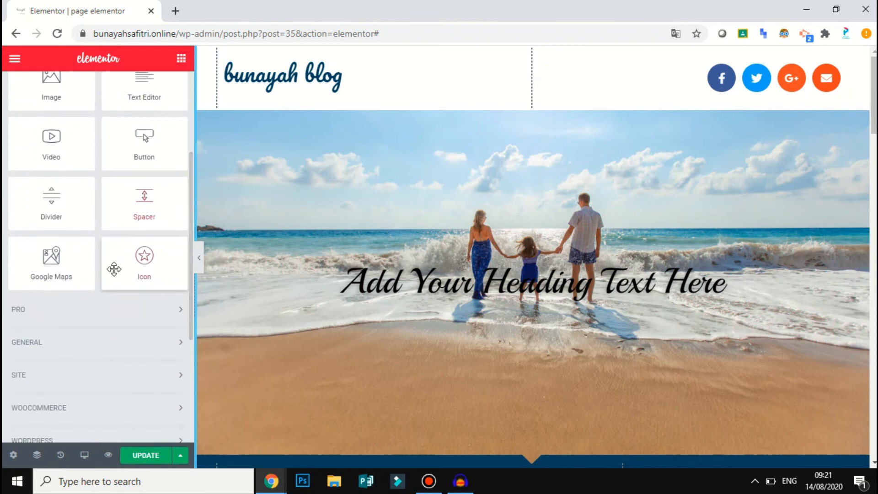
{"action": "left_click", "coordinate": [165, 343]}
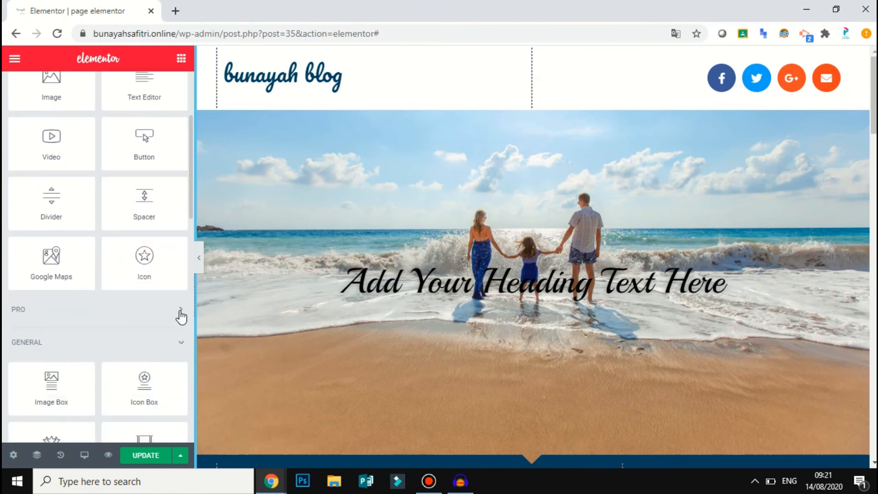
{"action": "left_click_drag", "start_coordinate": [191, 202], "coordinate": [191, 226]}
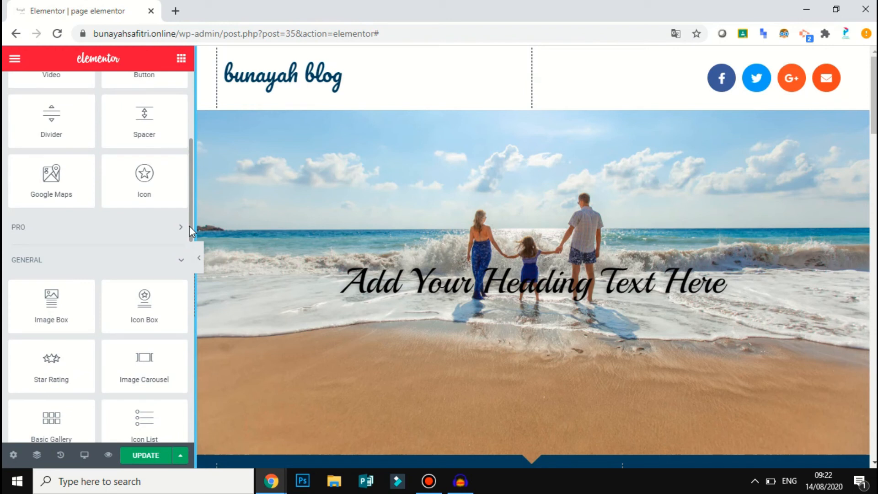
{"action": "left_click_drag", "start_coordinate": [189, 226], "coordinate": [184, 283]}
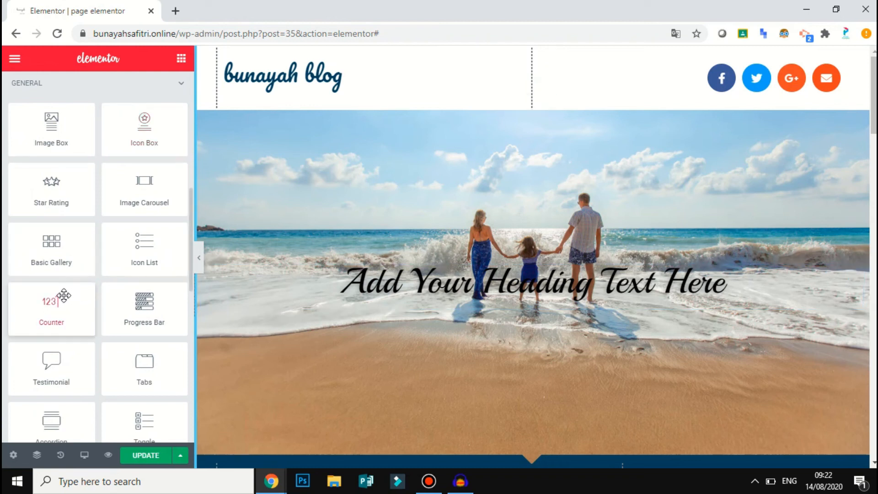
{"action": "left_click_drag", "start_coordinate": [58, 300], "coordinate": [484, 289]}
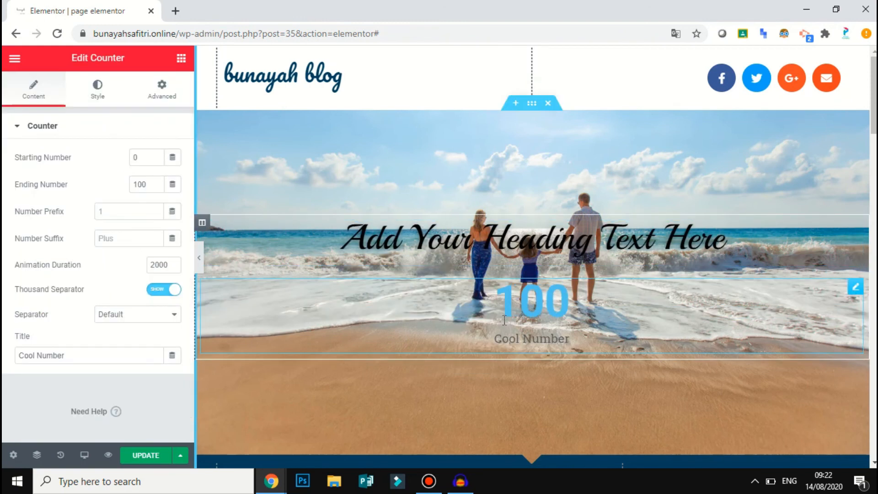
{"action": "left_click", "coordinate": [151, 187]}
{"action": "type", "text": "0000"}
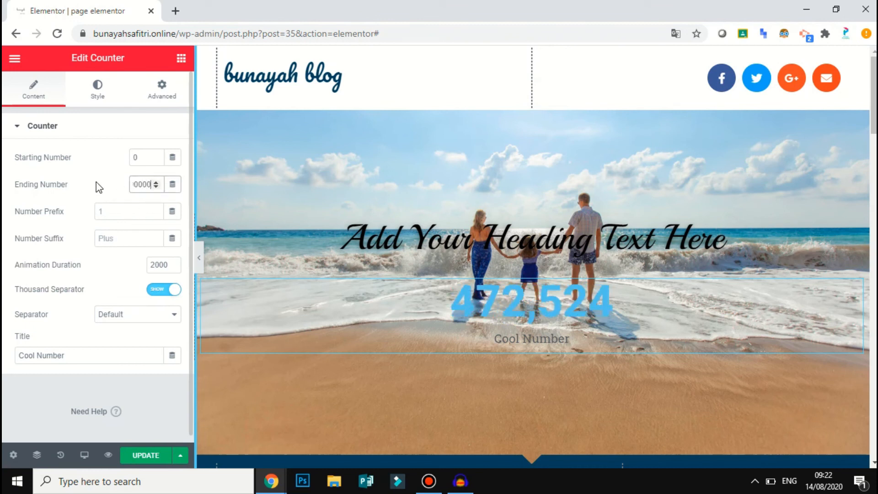
{"action": "type", "text": "000"}
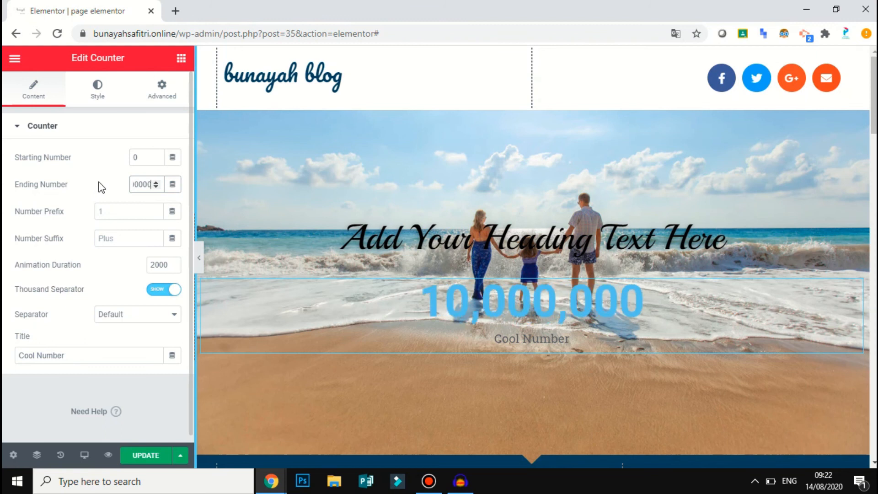
- Change the counter's title on the page to "Terima kasih atas kunjungan anda" and delete the Counter widget
{"action": "left_click", "coordinate": [529, 340]}
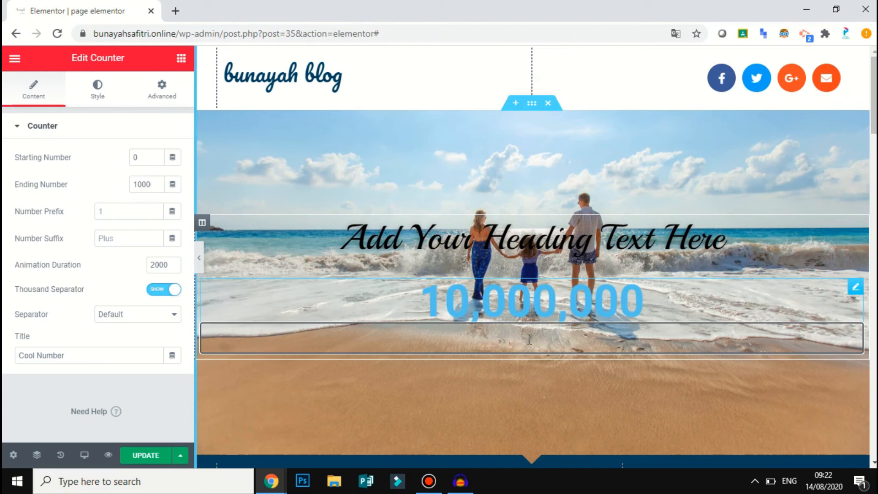
{"action": "type", "text": "Terima kasih atas k"}
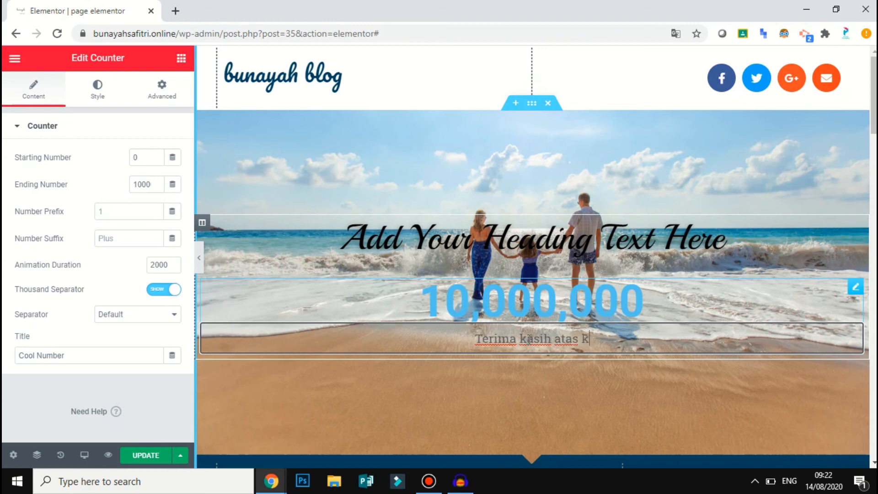
{"action": "type", "text": "unjungan anda"}
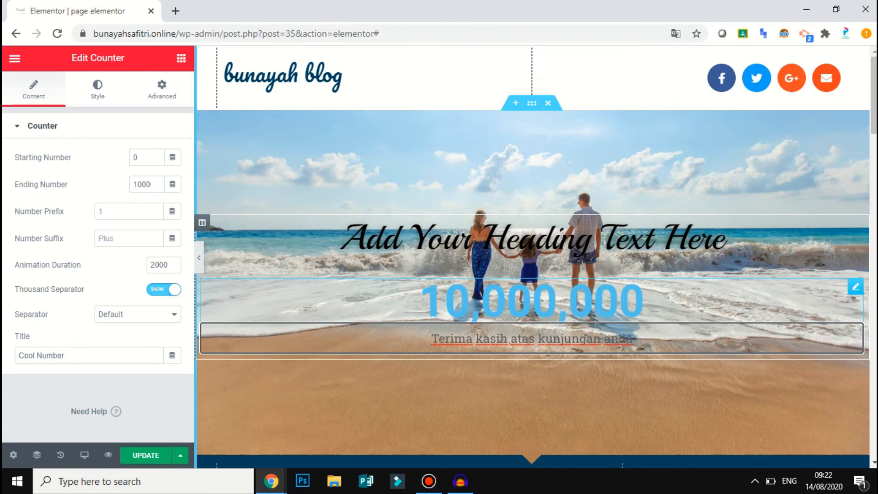
{"action": "right_click", "coordinate": [854, 293]}
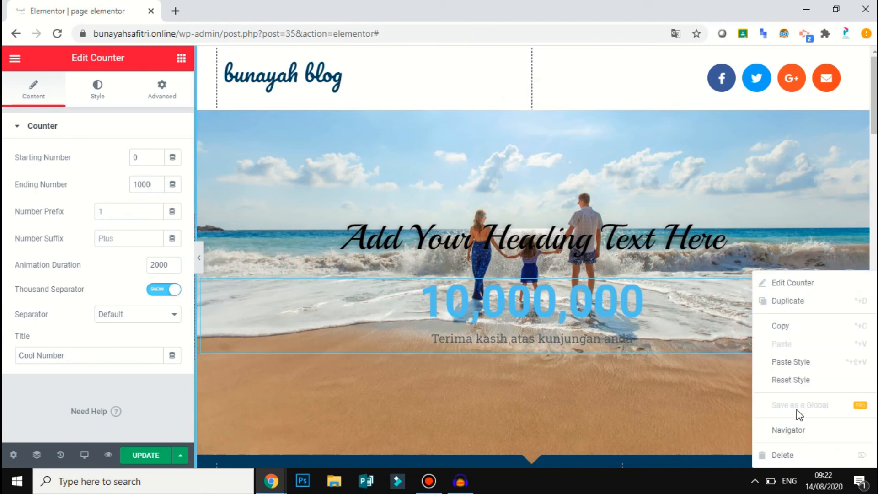
{"action": "left_click", "coordinate": [793, 452]}
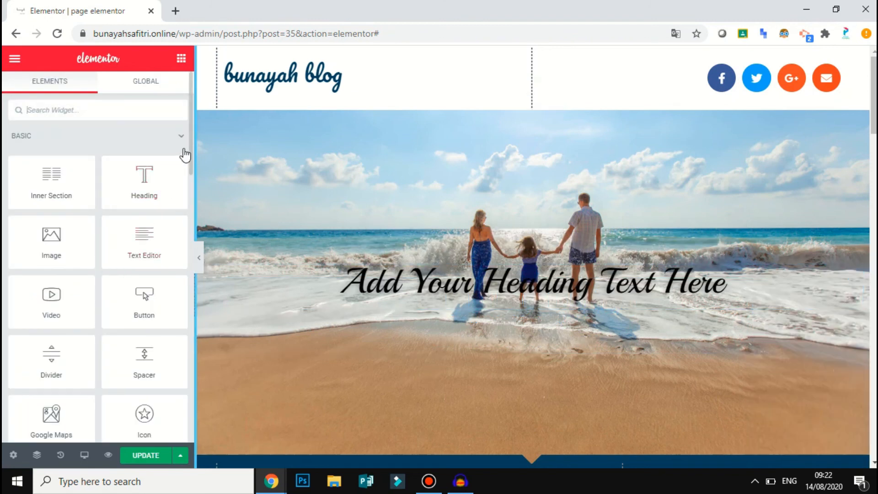
- Place an Image Carousel below the heading and fill it with the hotel pool, table glasses and main1-mob.jpg beach images
{"action": "left_click_drag", "start_coordinate": [191, 159], "coordinate": [192, 267]}
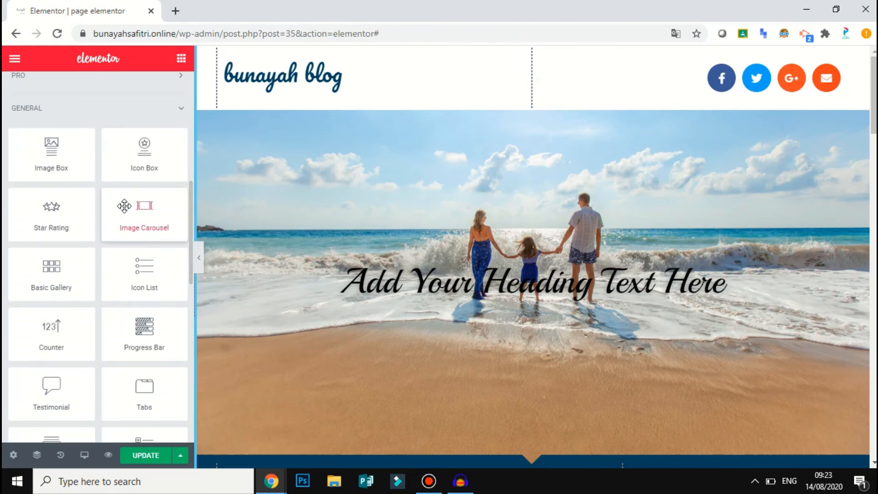
{"action": "left_click_drag", "start_coordinate": [132, 210], "coordinate": [466, 303]}
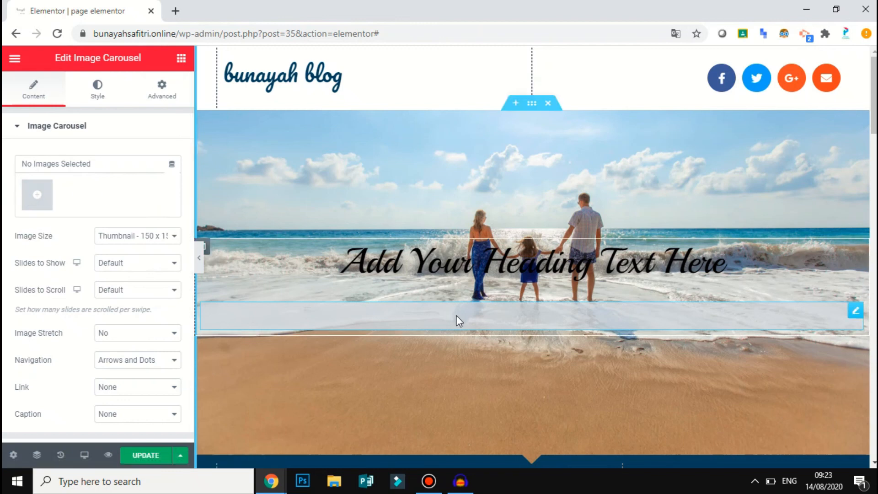
{"action": "left_click", "coordinate": [38, 194]}
{"action": "left_click", "coordinate": [397, 227]}
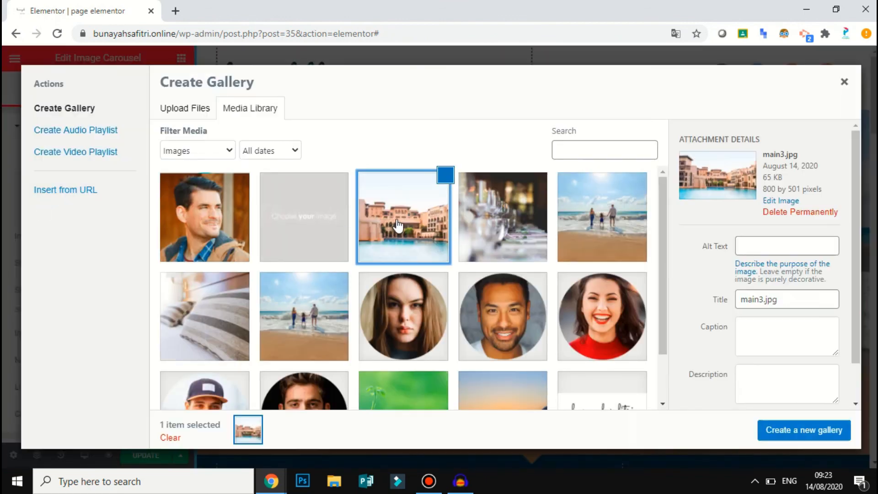
{"action": "left_click", "coordinate": [536, 230]}
{"action": "left_click", "coordinate": [576, 230]}
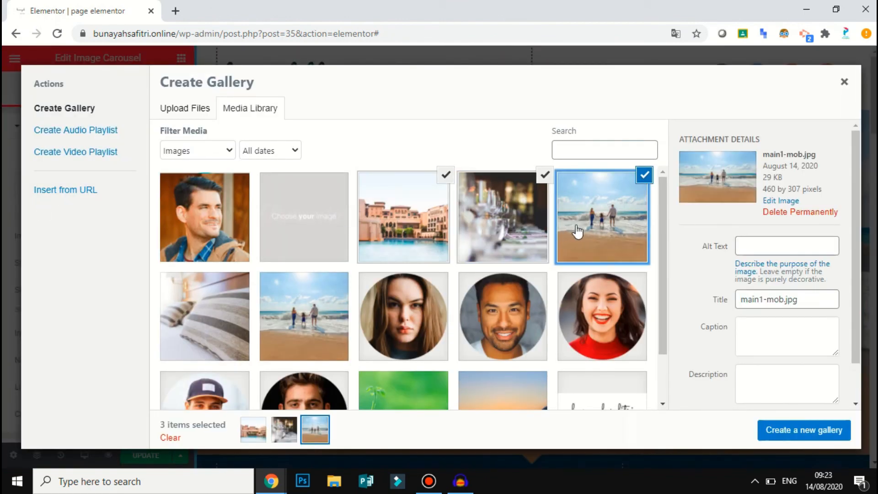
{"action": "left_click", "coordinate": [797, 433]}
{"action": "left_click", "coordinate": [797, 432]}
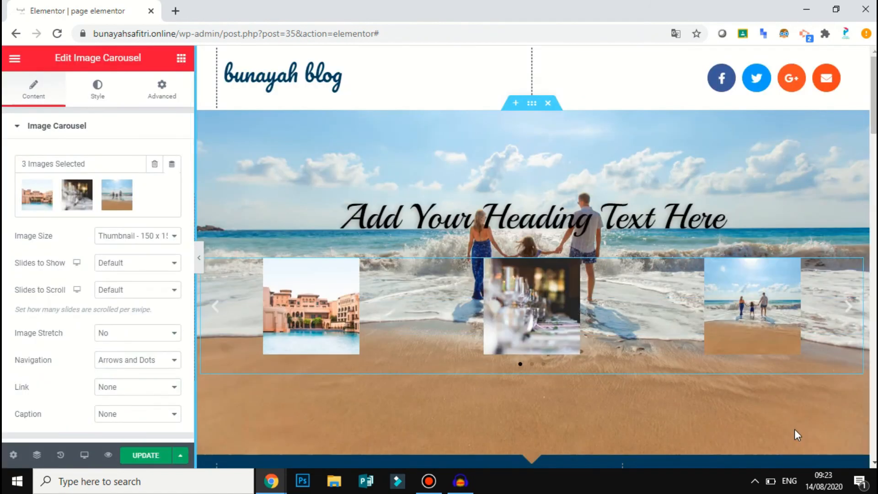
- Try showing 2 slides in the carousel, set Slides to Show to 4, and check the Slides to Scroll options
{"action": "left_click", "coordinate": [156, 264]}
{"action": "left_click", "coordinate": [142, 289]}
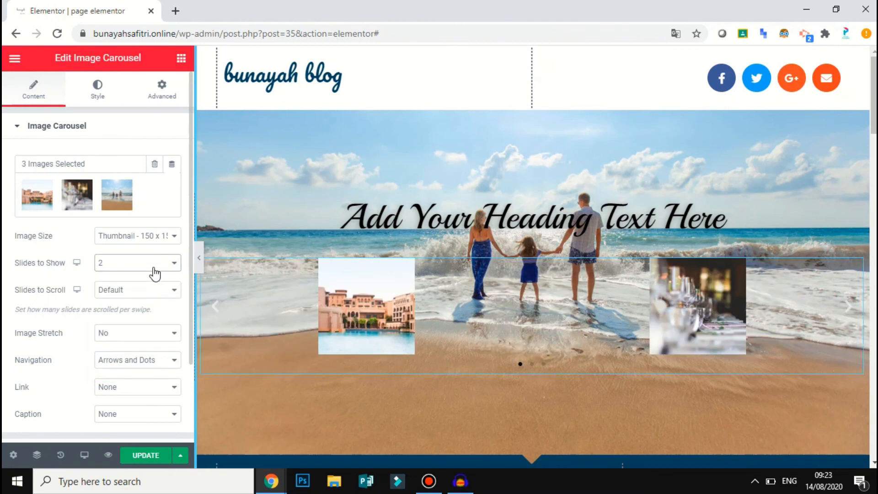
{"action": "left_click", "coordinate": [154, 264]}
{"action": "left_click", "coordinate": [154, 263]}
{"action": "left_click", "coordinate": [155, 263]}
{"action": "left_click", "coordinate": [150, 305]}
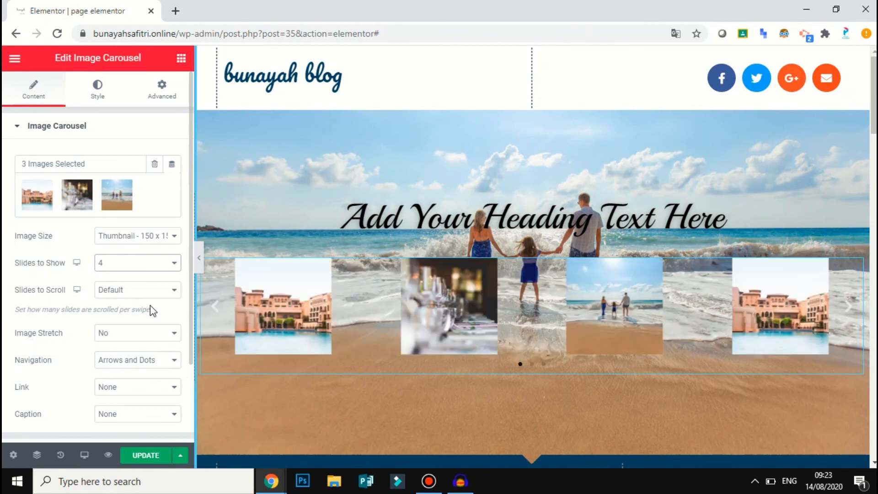
{"action": "left_click", "coordinate": [139, 291]}
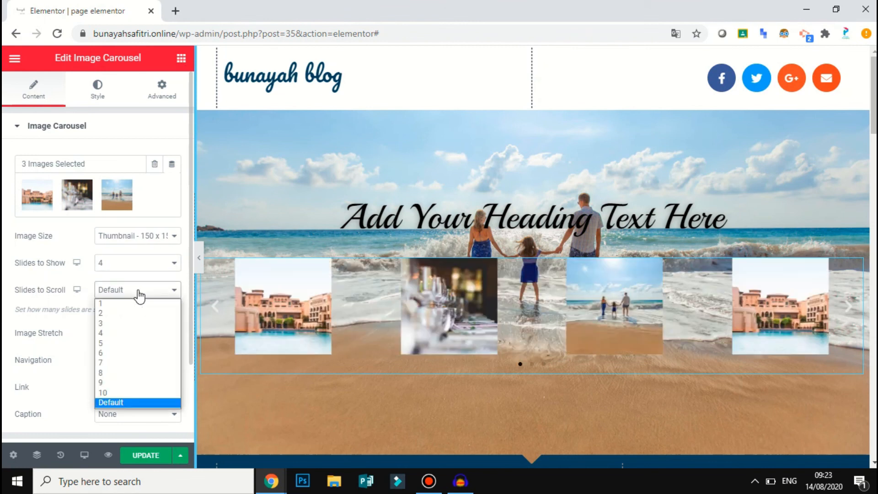
{"action": "left_click", "coordinate": [139, 296]}
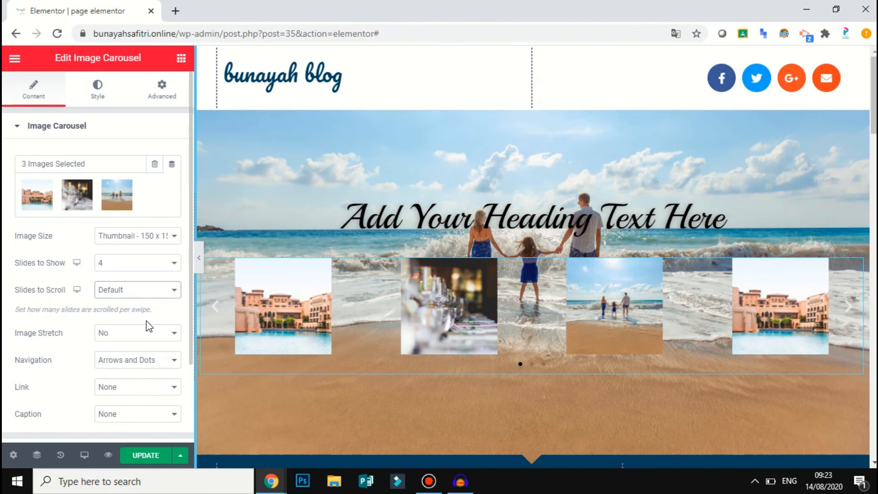
- Set the carousel's Image Stretch to Yes and preview its third slide position
{"action": "left_click", "coordinate": [151, 337]}
{"action": "left_click", "coordinate": [151, 359]}
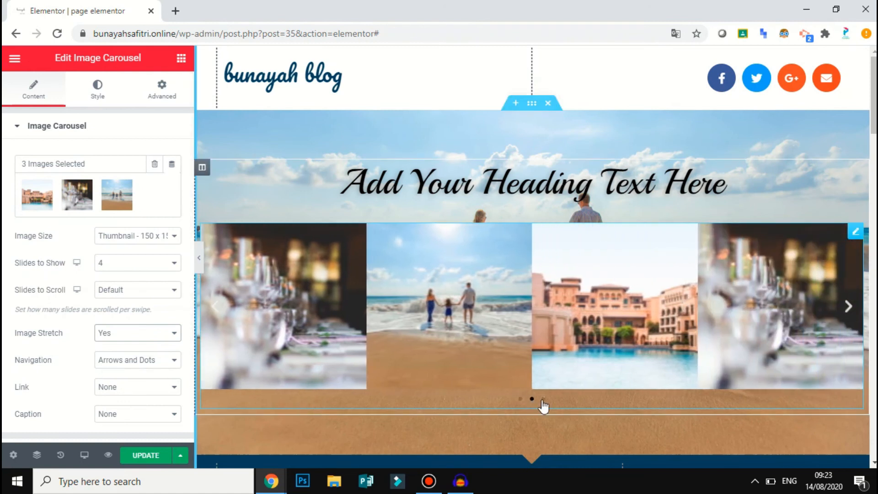
{"action": "left_click", "coordinate": [543, 400]}
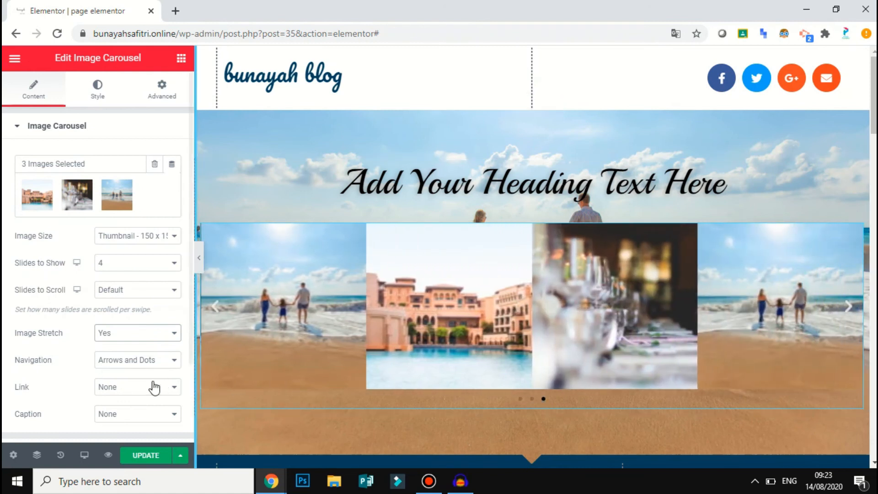
- Set the carousel's navigation to Dots and check the available Link options
{"action": "left_click", "coordinate": [140, 366]}
{"action": "left_click", "coordinate": [137, 390]}
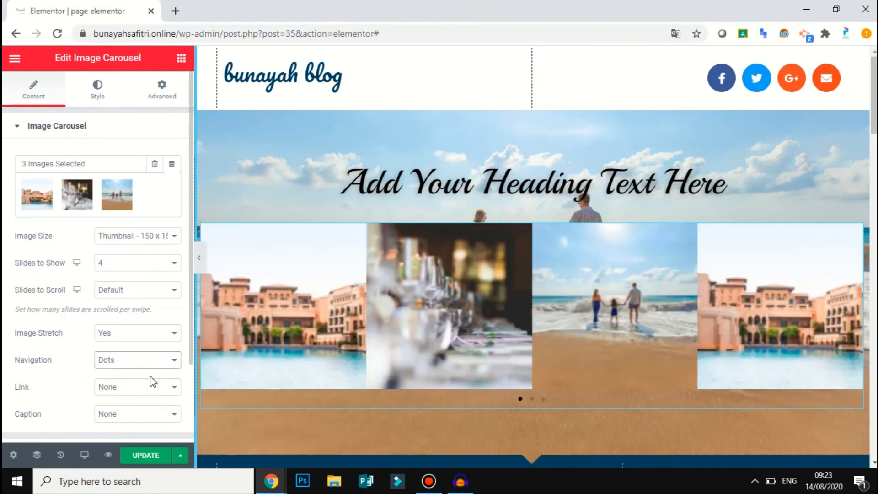
{"action": "left_click", "coordinate": [154, 388]}
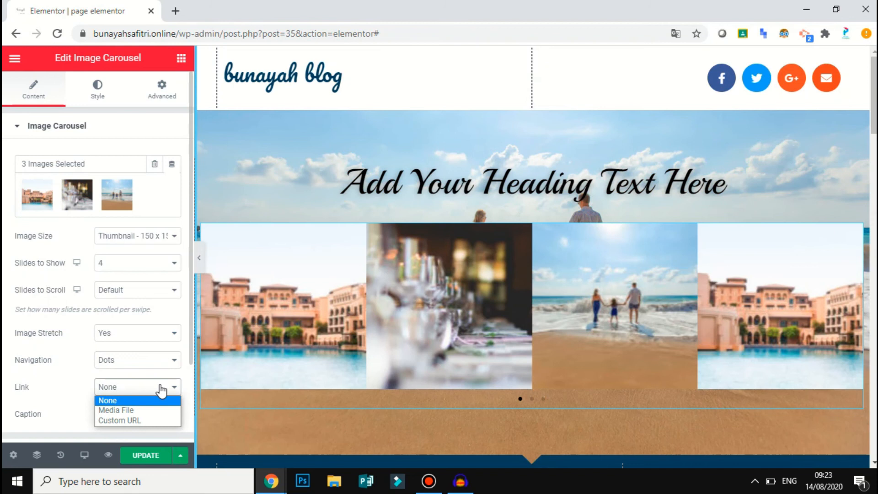
{"action": "left_click", "coordinate": [161, 392]}
- Try showing Title captions under the carousel images, and switch the caption type to Description
{"action": "left_click", "coordinate": [160, 412]}
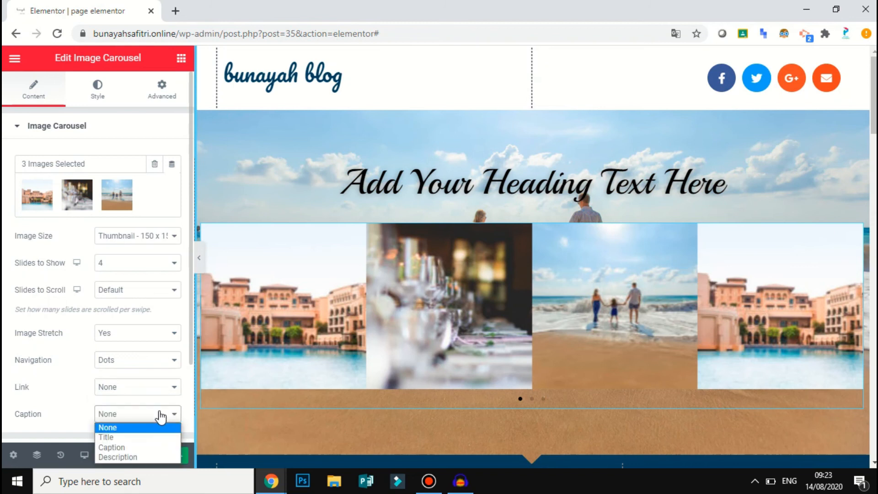
{"action": "left_click", "coordinate": [147, 437]}
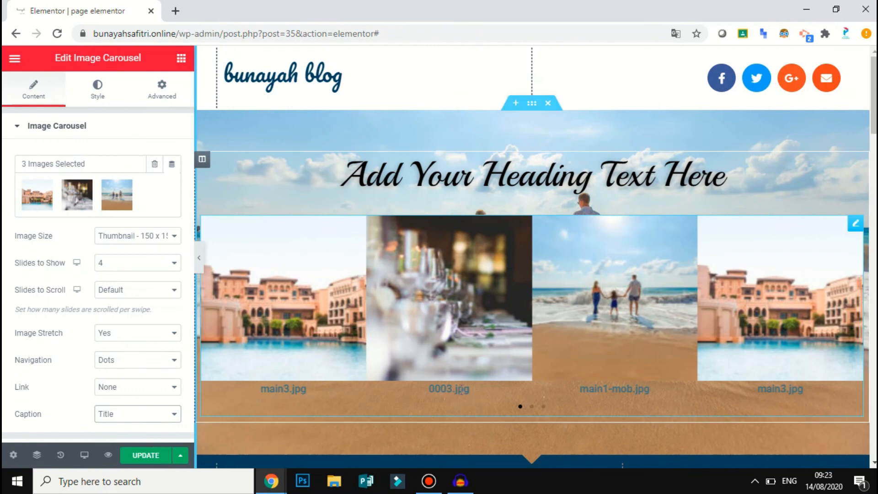
{"action": "left_click", "coordinate": [172, 415]}
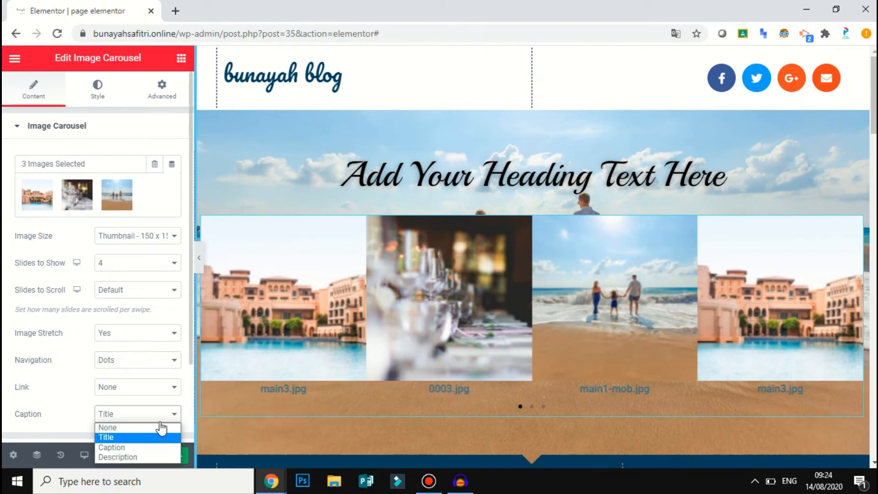
{"action": "left_click", "coordinate": [137, 457]}
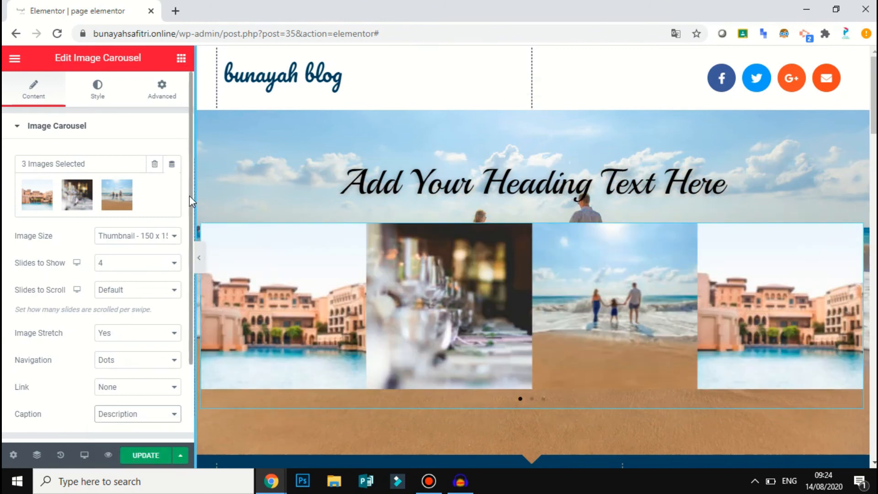
- Check the remaining carousel settings and delete the Image Carousel widget from below the heading
{"action": "left_click_drag", "start_coordinate": [190, 195], "coordinate": [190, 285]}
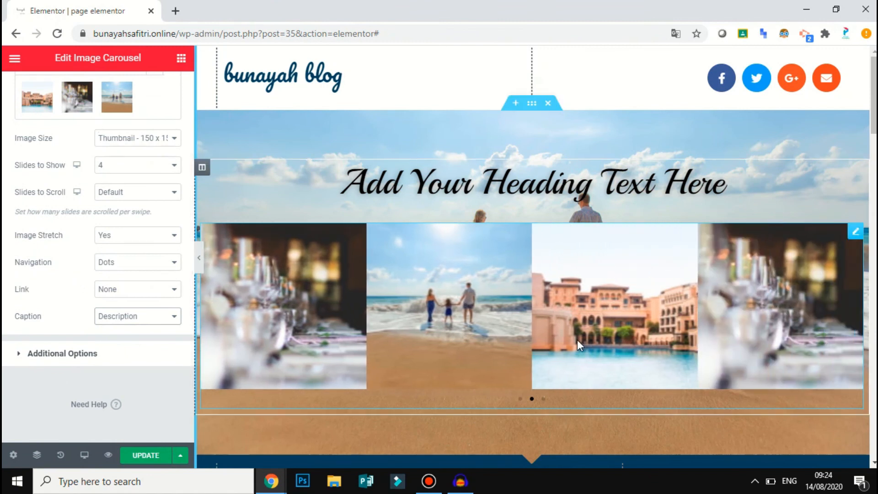
{"action": "right_click", "coordinate": [770, 286]}
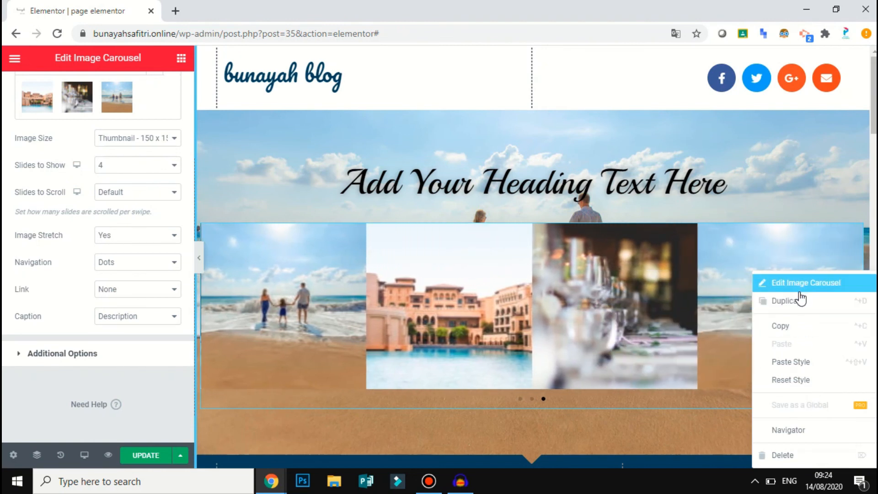
{"action": "left_click", "coordinate": [787, 456]}
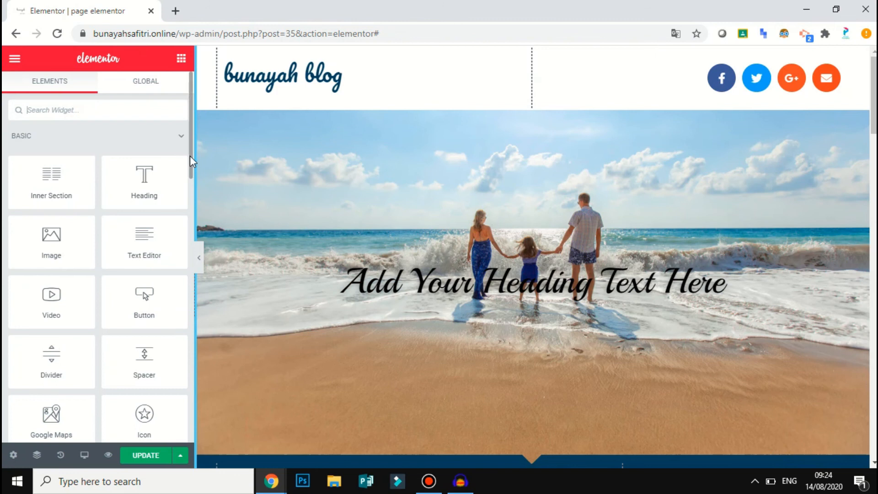
- Look through the General, Site and WooCommerce widget categories, collapsing the Site category
{"action": "left_click_drag", "start_coordinate": [191, 156], "coordinate": [193, 232]}
{"action": "scroll", "coordinate": [192, 232], "scroll_direction": "down", "scroll_amount": 1}
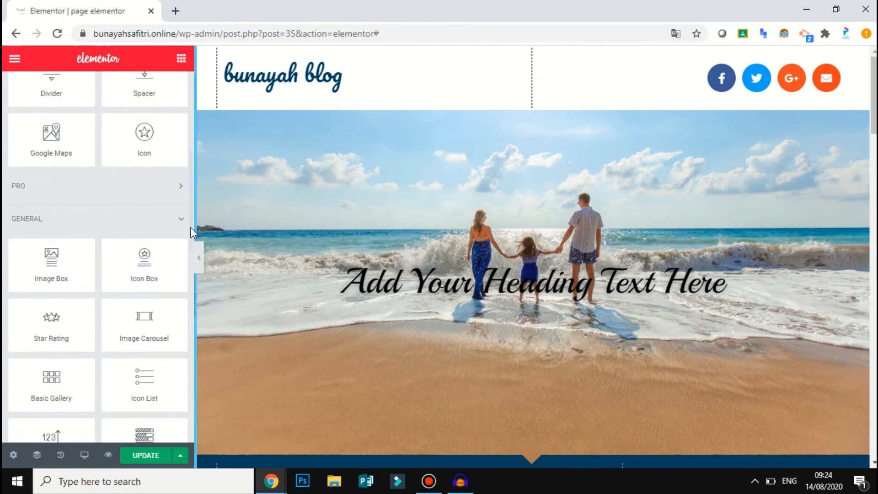
{"action": "scroll", "coordinate": [191, 246], "scroll_direction": "down", "scroll_amount": 4}
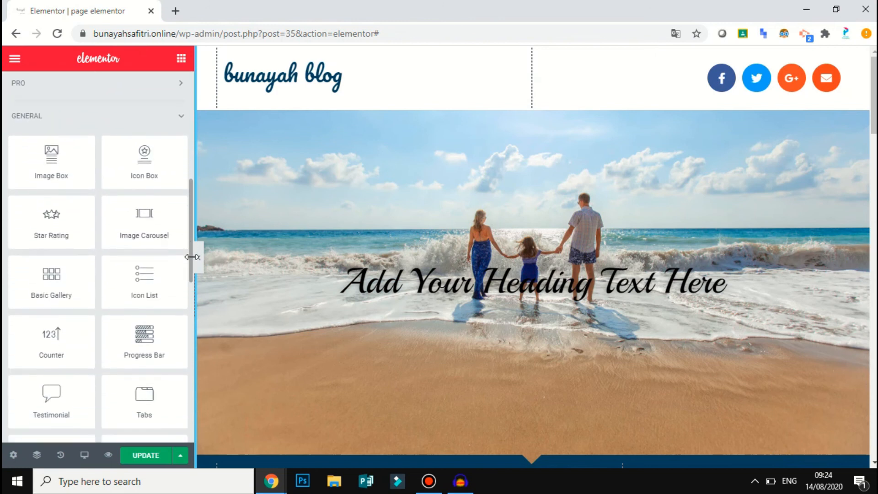
{"action": "left_click_drag", "start_coordinate": [191, 267], "coordinate": [191, 375]}
{"action": "left_click", "coordinate": [162, 326]}
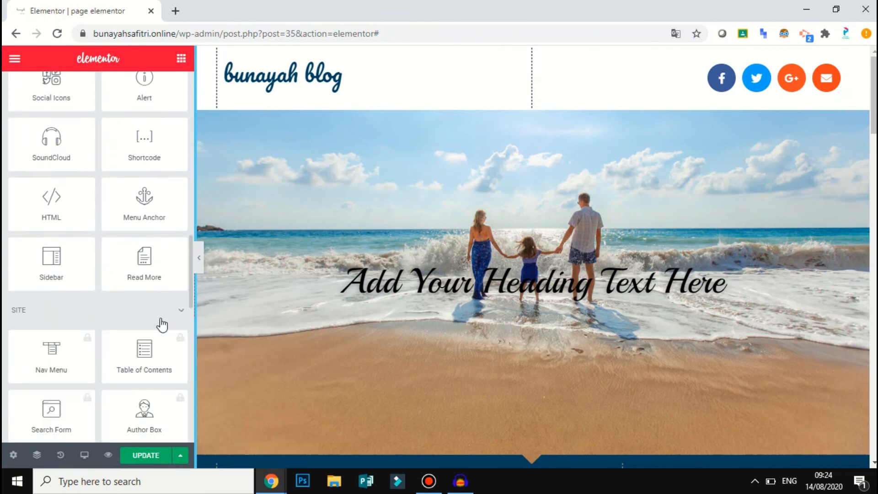
{"action": "left_click", "coordinate": [161, 324]}
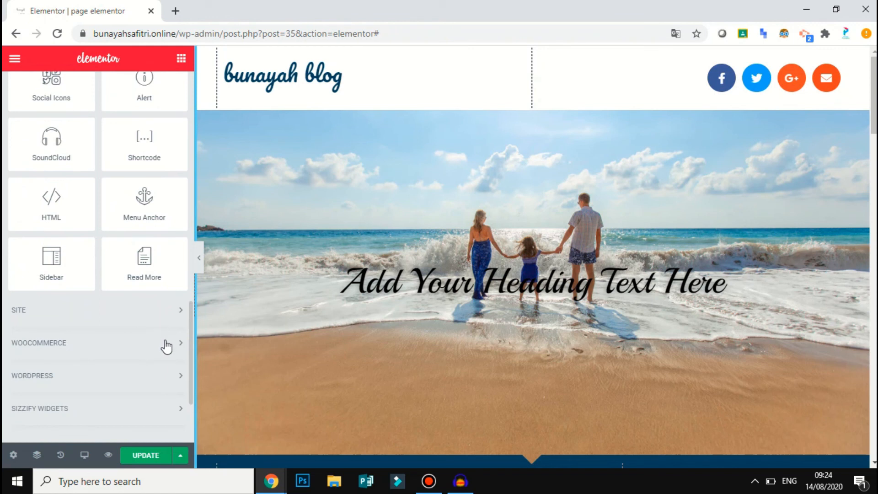
{"action": "left_click", "coordinate": [166, 344]}
{"action": "left_click", "coordinate": [166, 346]}
{"action": "left_click_drag", "start_coordinate": [189, 322], "coordinate": [193, 344]}
{"action": "scroll", "coordinate": [167, 346], "scroll_direction": "down", "scroll_amount": 1}
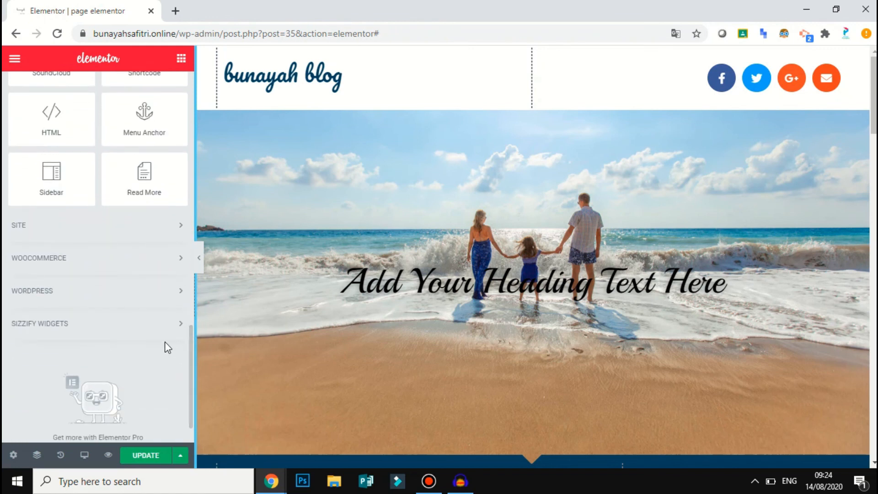
- Try out the WordPress Calendar widget below the heading and delete it from the page
{"action": "left_click", "coordinate": [141, 300]}
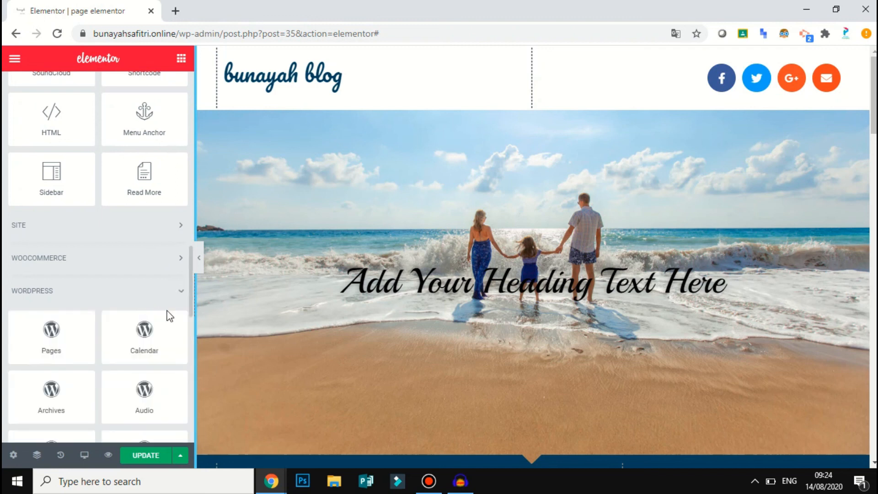
{"action": "left_click_drag", "start_coordinate": [188, 315], "coordinate": [191, 404]}
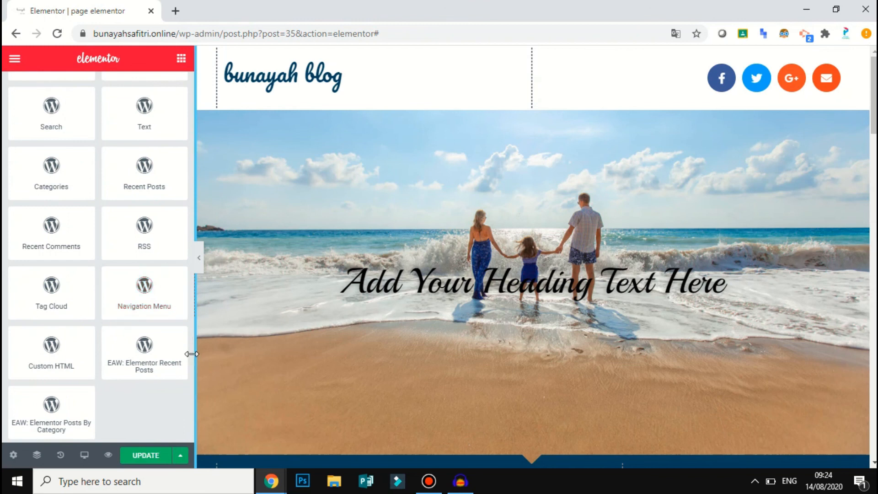
{"action": "left_click_drag", "start_coordinate": [189, 360], "coordinate": [187, 290]}
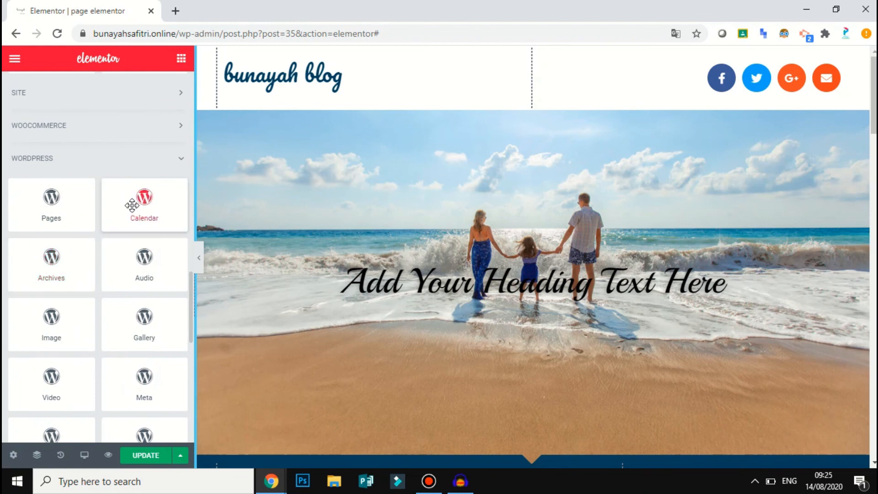
{"action": "left_click_drag", "start_coordinate": [133, 205], "coordinate": [477, 304]}
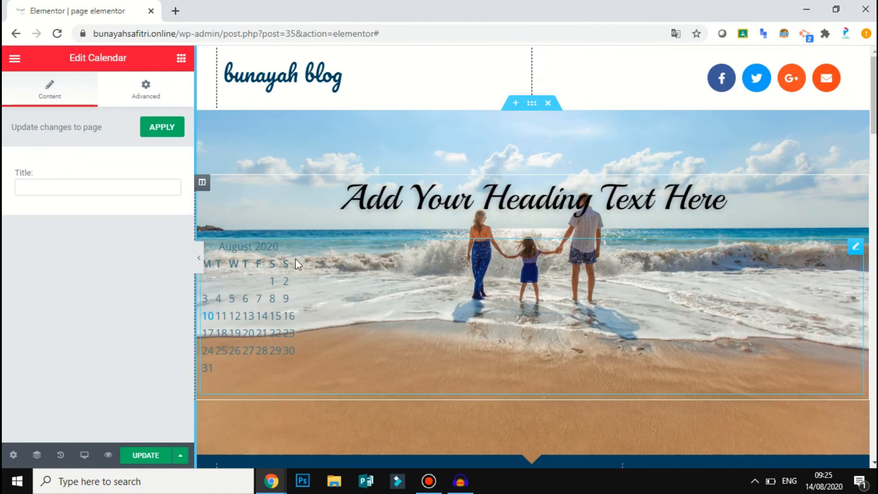
{"action": "right_click", "coordinate": [715, 290]}
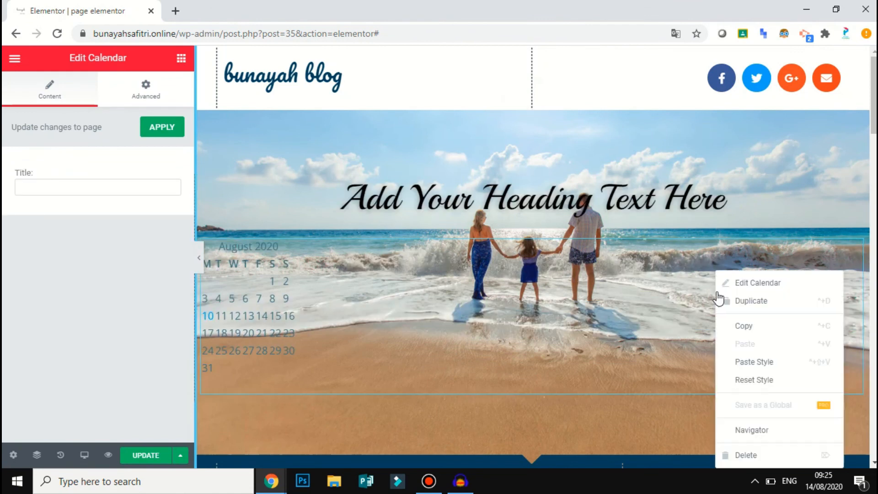
{"action": "left_click", "coordinate": [748, 446]}
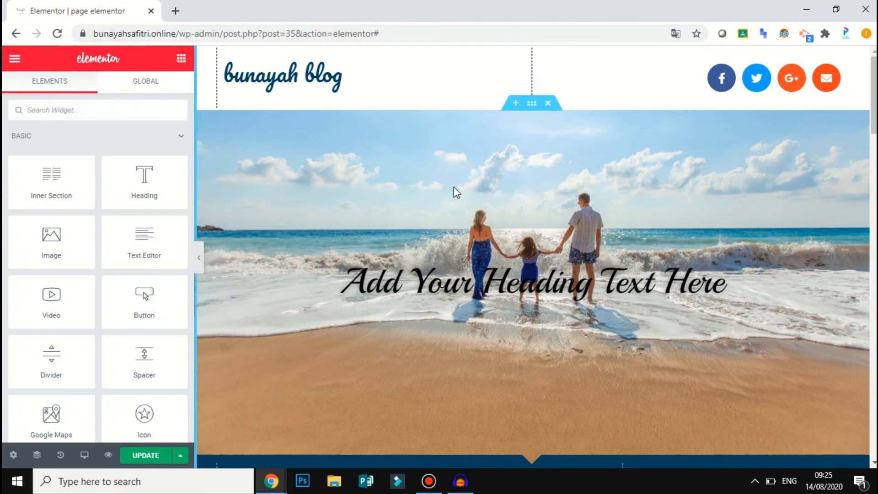
- Open the template library from the end of the page and compare its Blocks and Pages collections
{"action": "left_click_drag", "start_coordinate": [874, 91], "coordinate": [874, 472]}
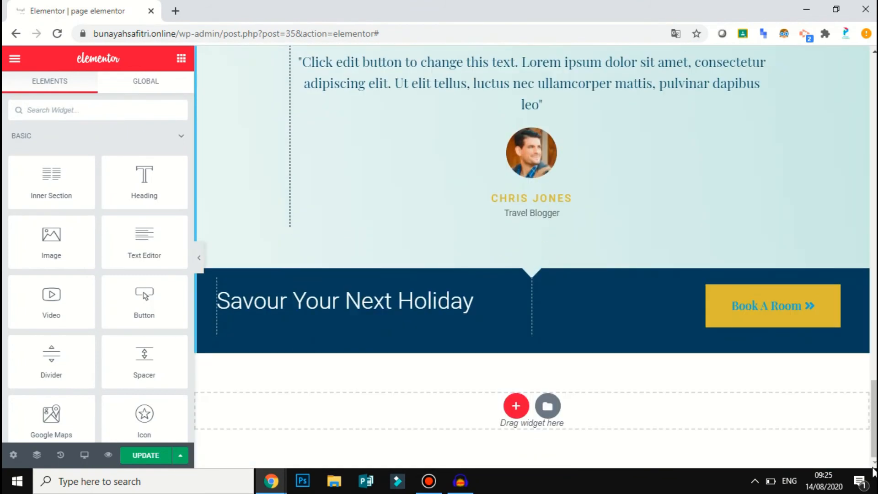
{"action": "left_click", "coordinate": [548, 406]}
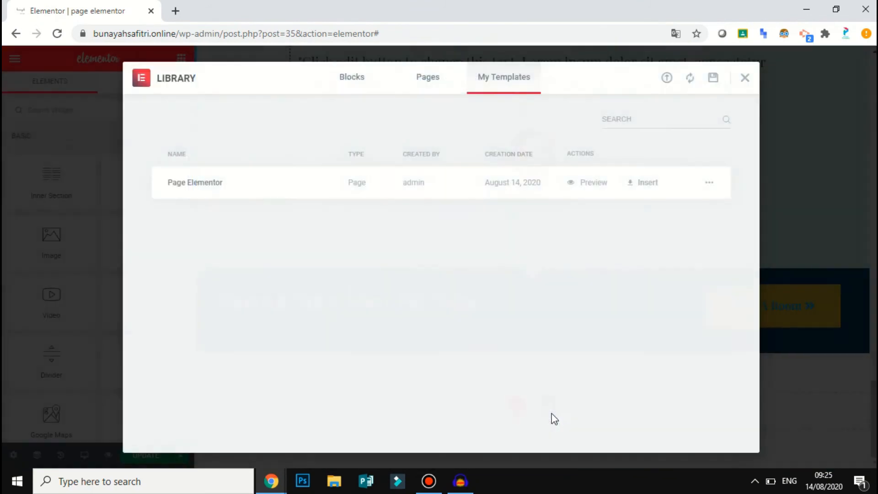
{"action": "left_click", "coordinate": [745, 77]}
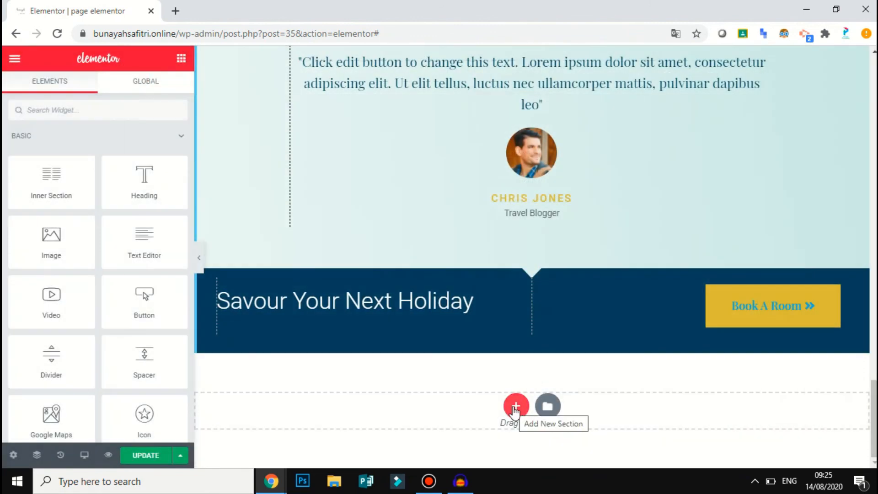
{"action": "left_click", "coordinate": [557, 408]}
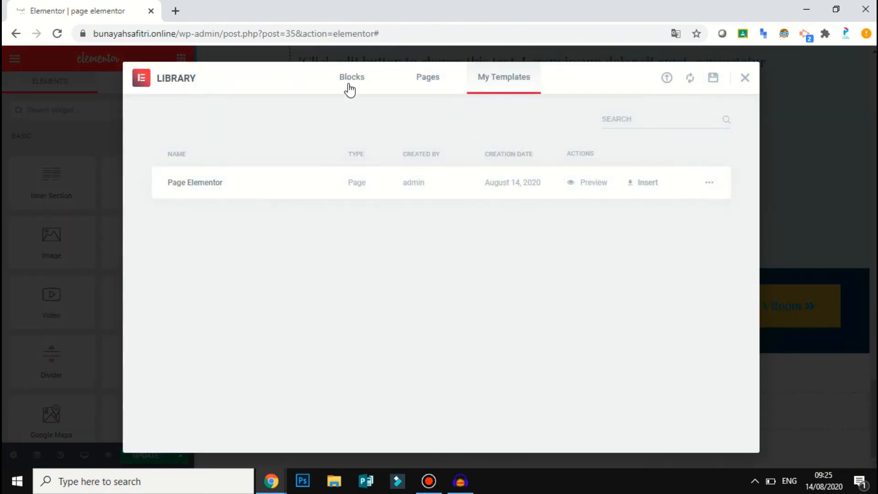
{"action": "left_click", "coordinate": [359, 88]}
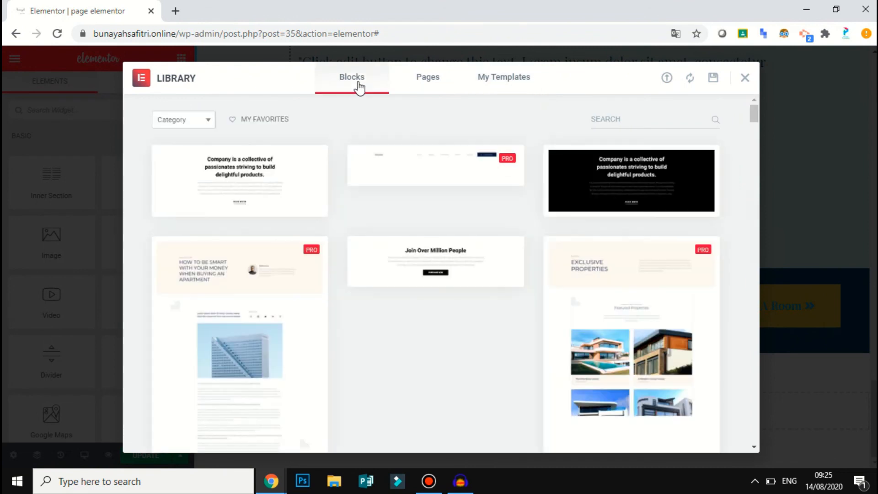
{"action": "left_click", "coordinate": [416, 87]}
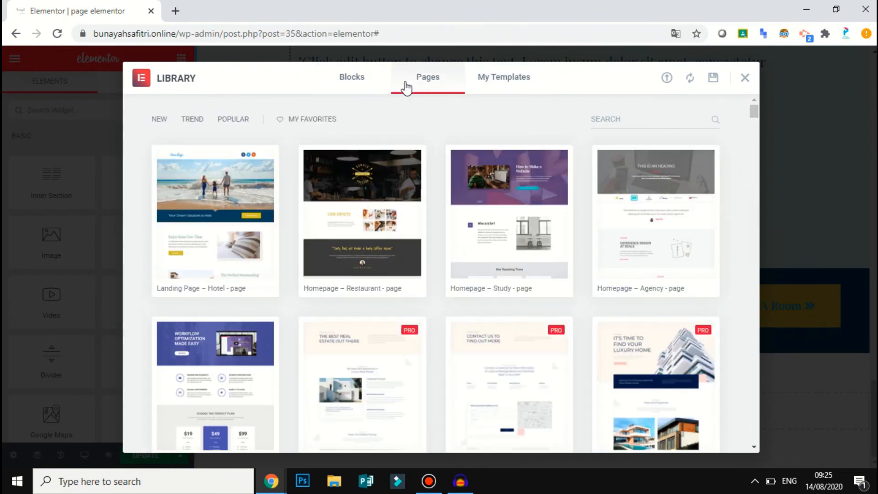
{"action": "left_click", "coordinate": [363, 90]}
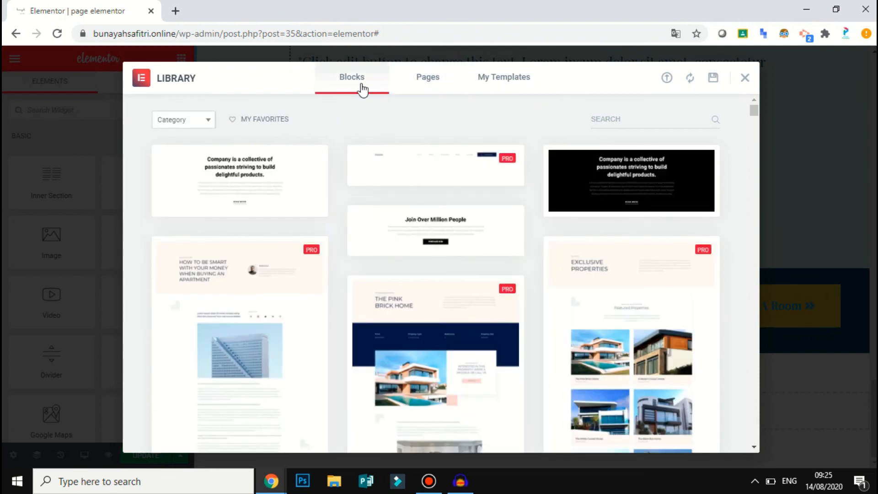
- Browse the block templates and insert the light "Check Out Our Testimonials" block with three testimonial cards at the page's end
{"action": "left_click_drag", "start_coordinate": [755, 110], "coordinate": [761, 390]}
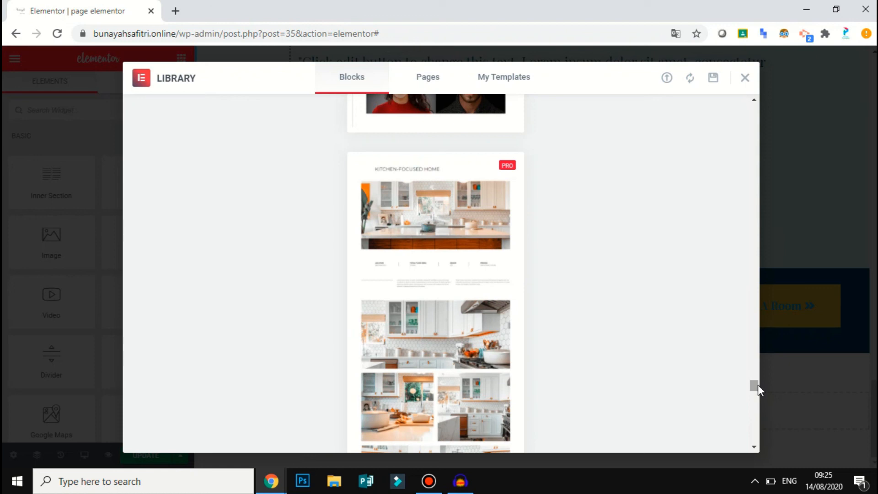
{"action": "left_click_drag", "start_coordinate": [754, 386], "coordinate": [759, 358]}
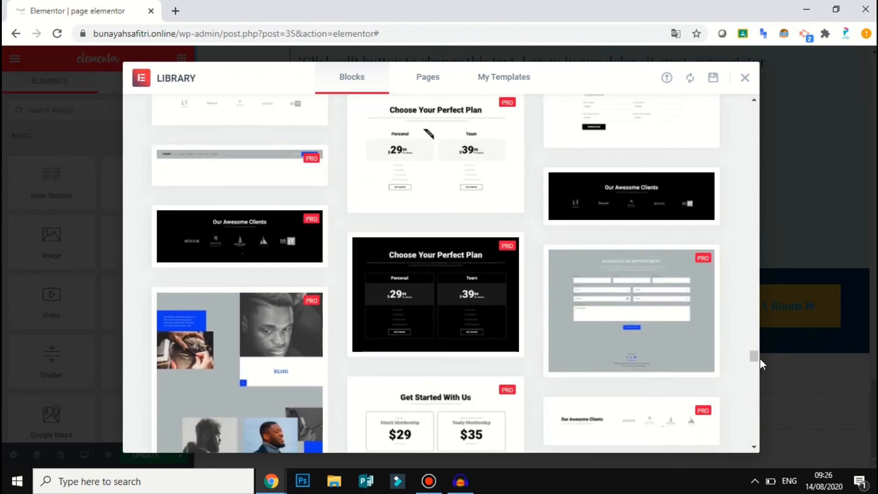
{"action": "left_click_drag", "start_coordinate": [756, 357], "coordinate": [769, 154]}
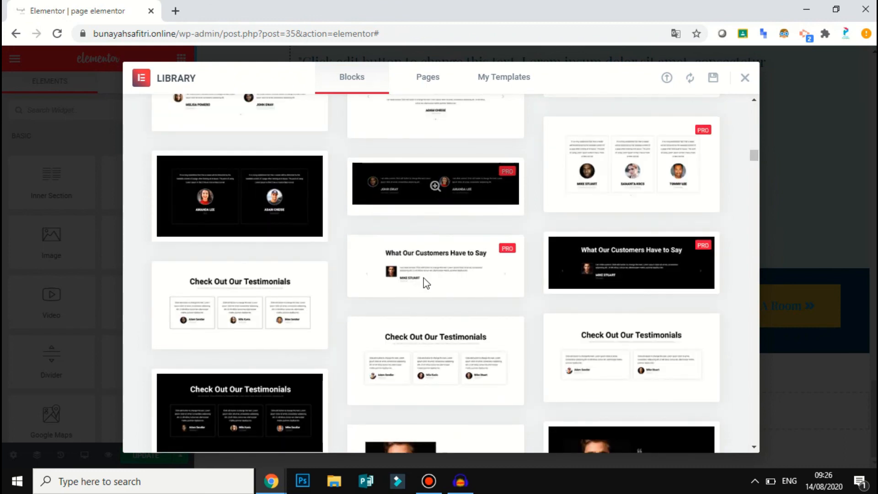
{"action": "left_click", "coordinate": [448, 356]}
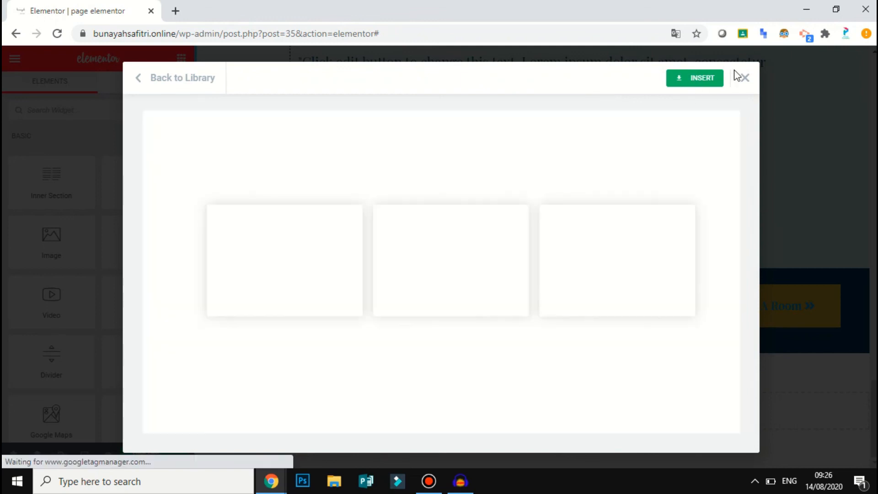
{"action": "left_click", "coordinate": [700, 82]}
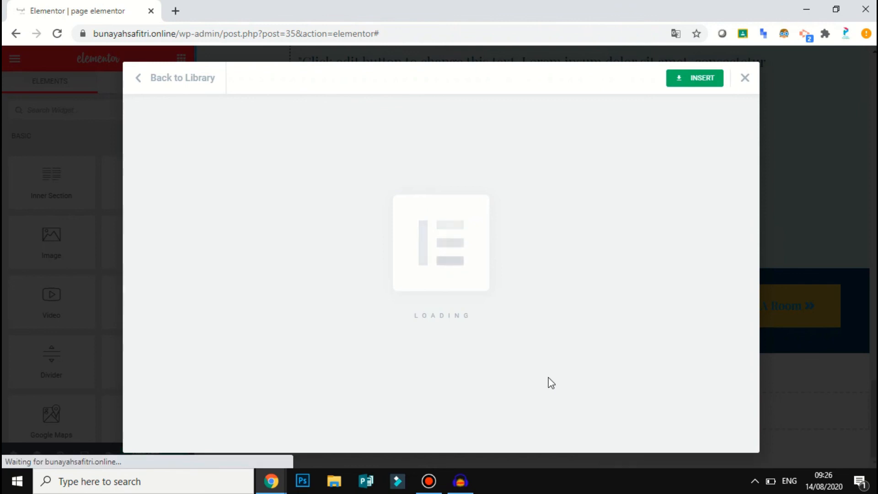
- Review the inserted "Customers reviews" section and remove it from the end of the page
{"action": "scroll", "coordinate": [517, 247], "scroll_direction": "down", "scroll_amount": 8}
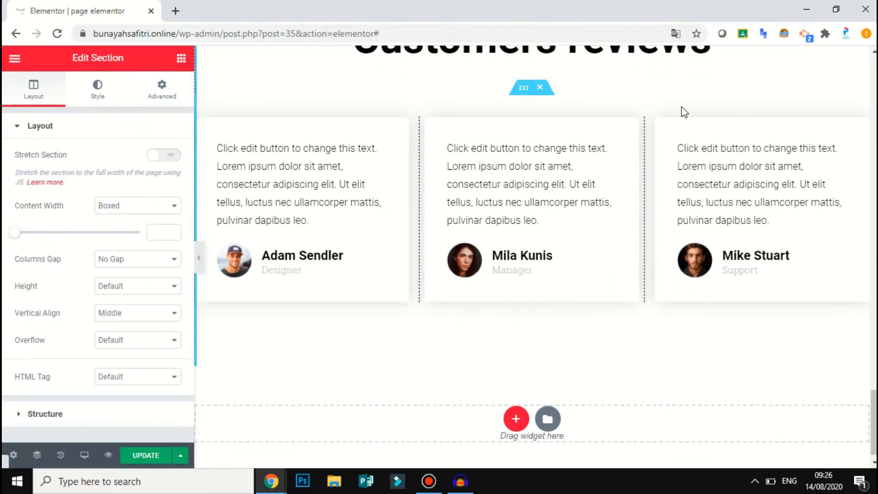
{"action": "left_click_drag", "start_coordinate": [873, 423], "coordinate": [874, 395]}
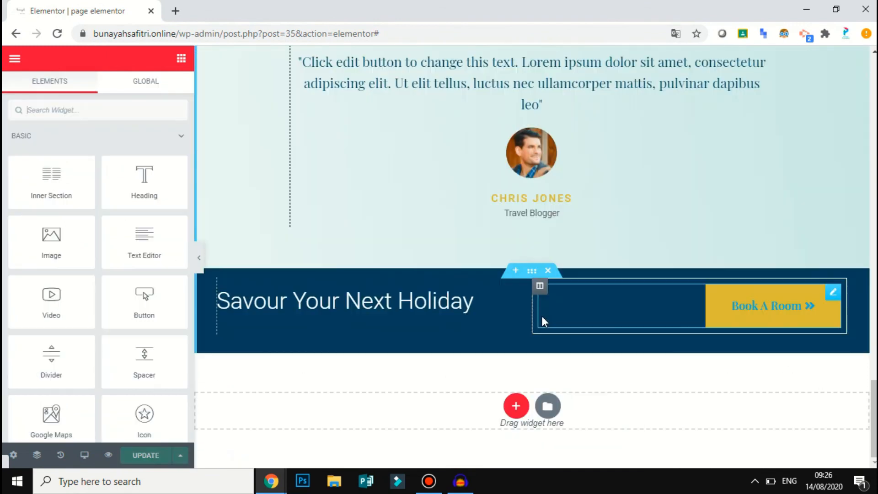
{"action": "left_click_drag", "start_coordinate": [875, 418], "coordinate": [874, 376]}
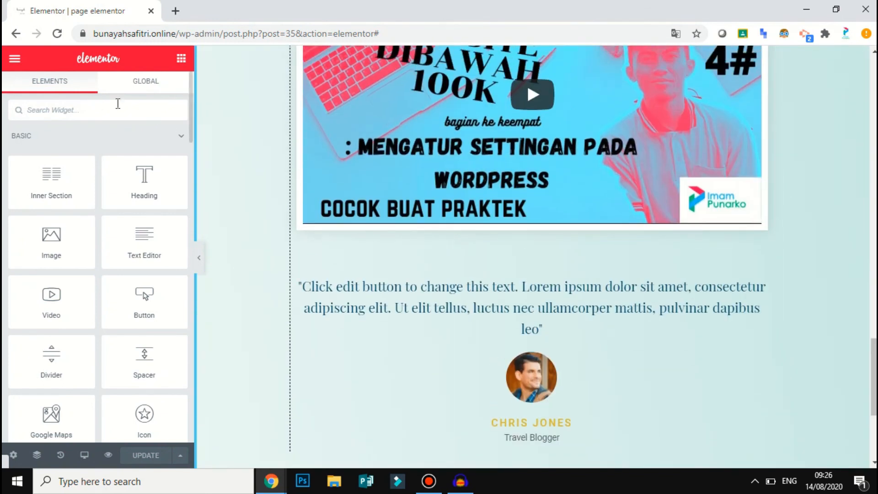
- Examine the editor's main menu settings and the Global widgets, and return to the list of elements
{"action": "left_click", "coordinate": [15, 59]}
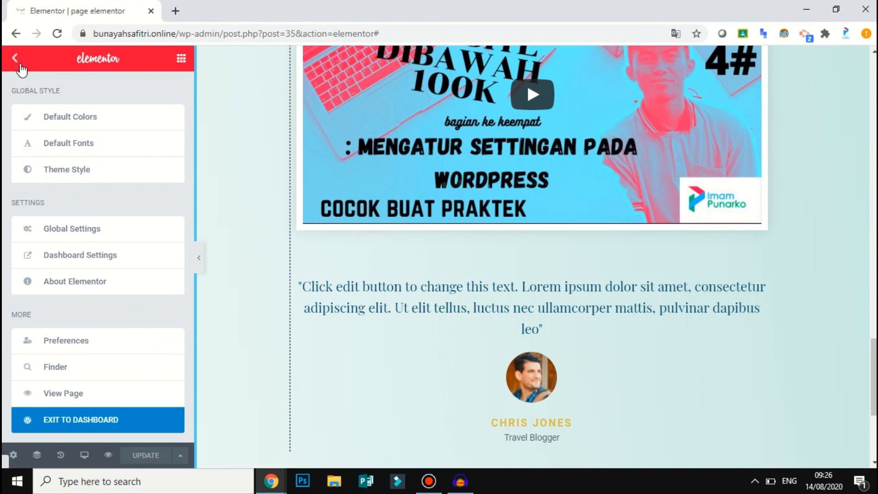
{"action": "left_click", "coordinate": [181, 59]}
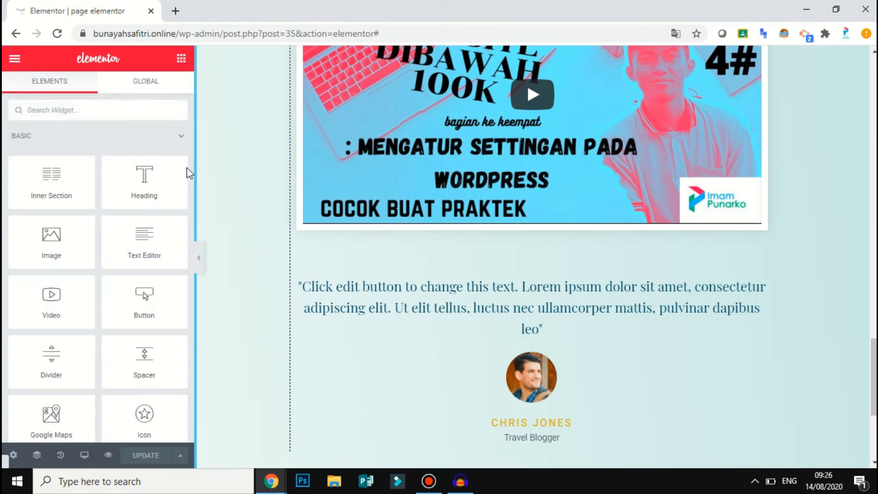
{"action": "left_click", "coordinate": [134, 87]}
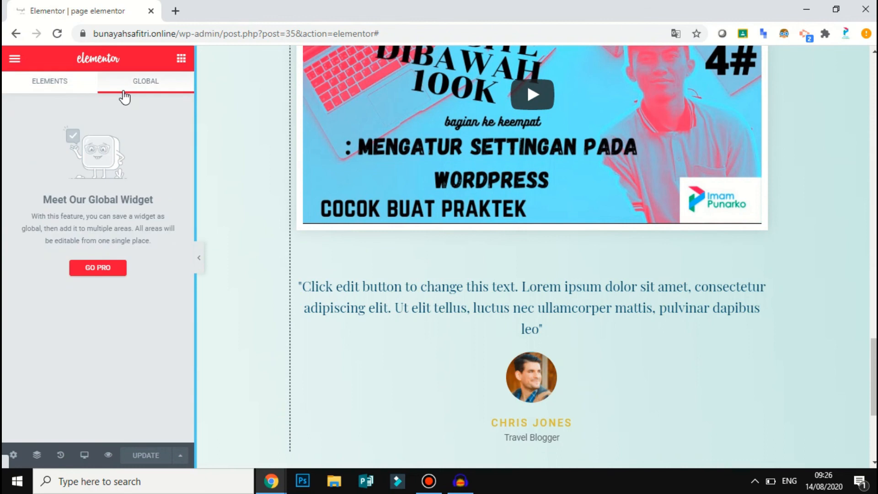
{"action": "left_click", "coordinate": [66, 85]}
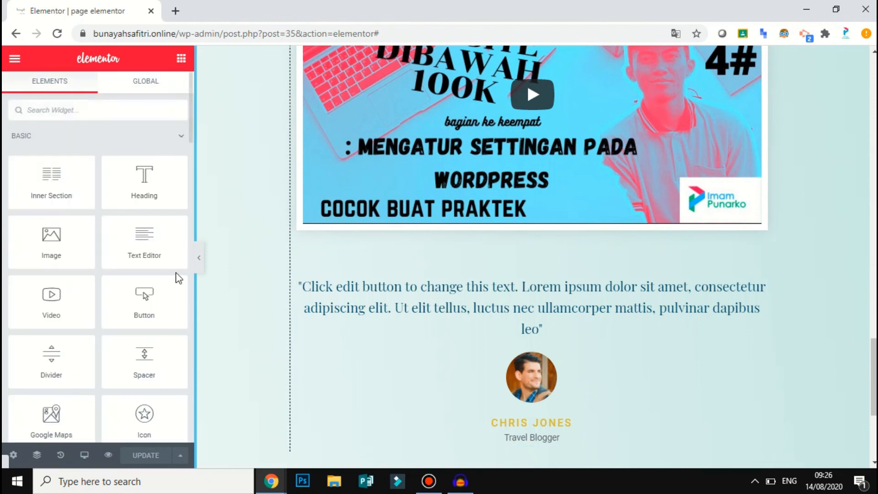